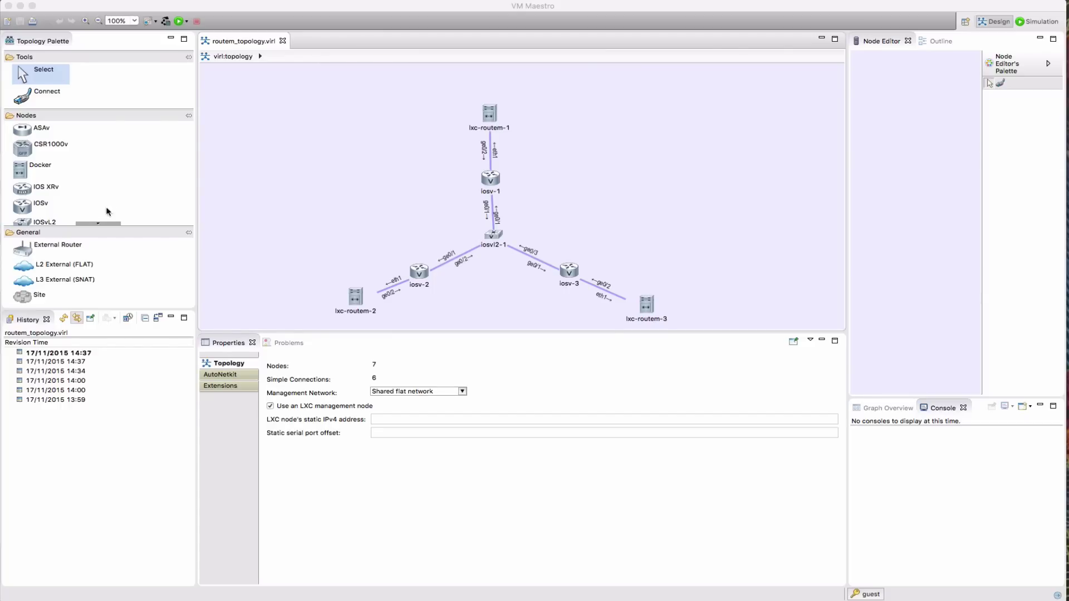
Scroll the Nodes palette to the Lxc-routem entry, then select the empty canvas for topology properties.
{"action": "left_click", "coordinate": [102, 224]}
{"action": "left_click", "coordinate": [102, 226]}
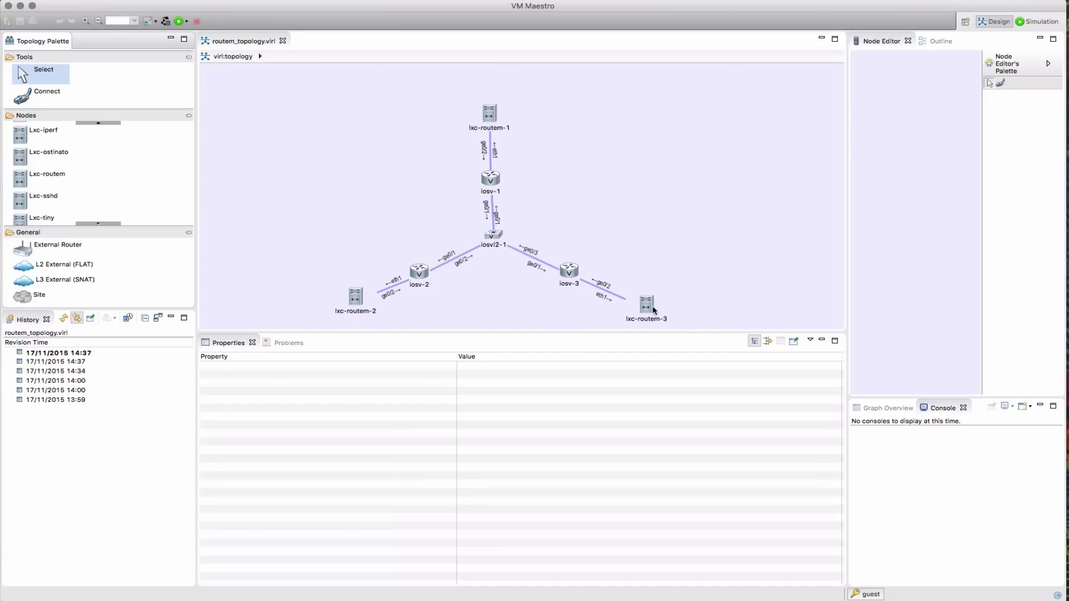
{"action": "left_click", "coordinate": [322, 214]}
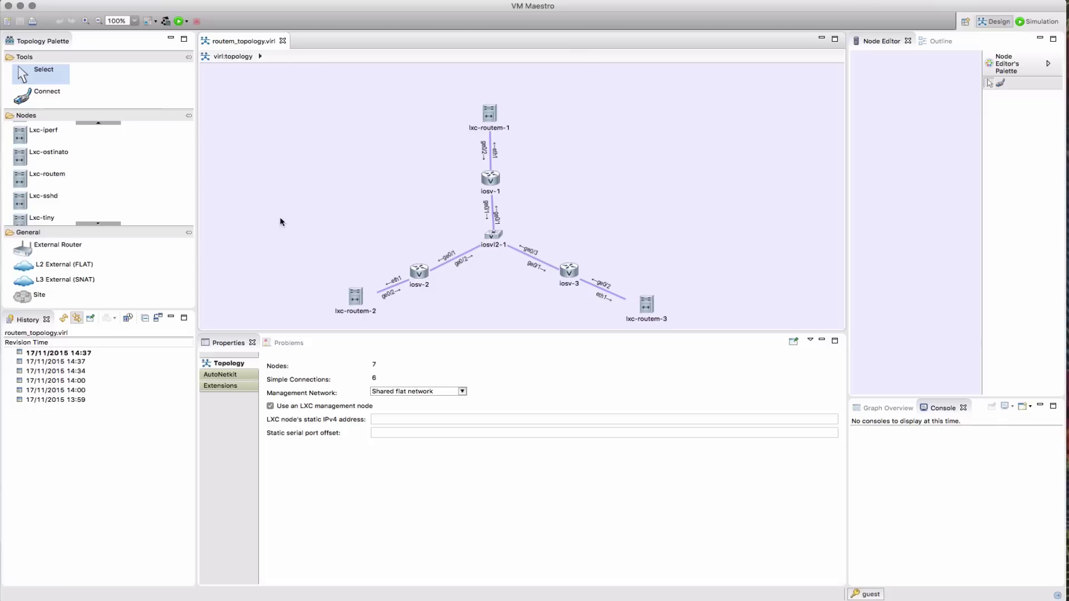
Review the AutoNetkit settings and build initial configurations, declining to view the changes.
{"action": "left_click", "coordinate": [233, 375]}
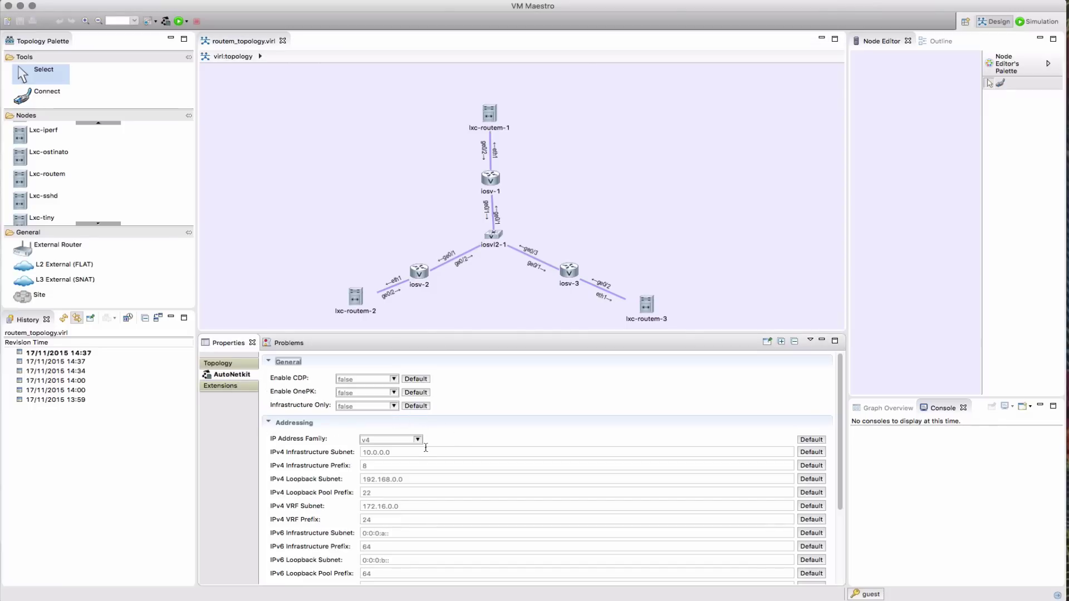
{"action": "scroll", "coordinate": [589, 437], "scroll_direction": "down", "scroll_amount": 1}
{"action": "scroll", "coordinate": [589, 437], "scroll_direction": "down", "scroll_amount": 10}
{"action": "scroll", "coordinate": [590, 437], "scroll_direction": "down", "scroll_amount": 4}
{"action": "scroll", "coordinate": [589, 437], "scroll_direction": "up", "scroll_amount": 10}
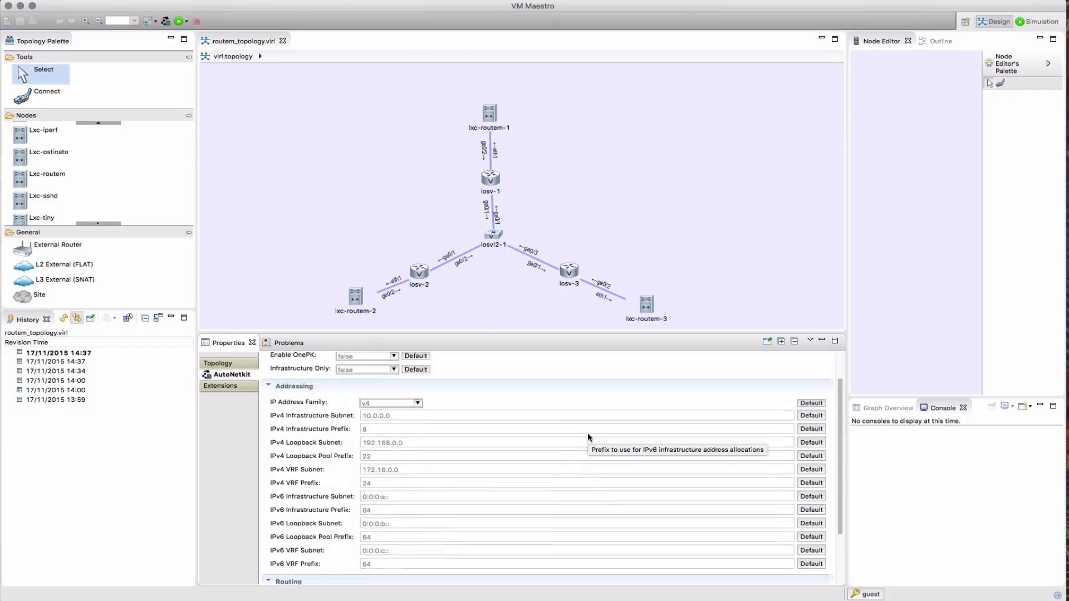
{"action": "scroll", "coordinate": [589, 437], "scroll_direction": "up", "scroll_amount": 5}
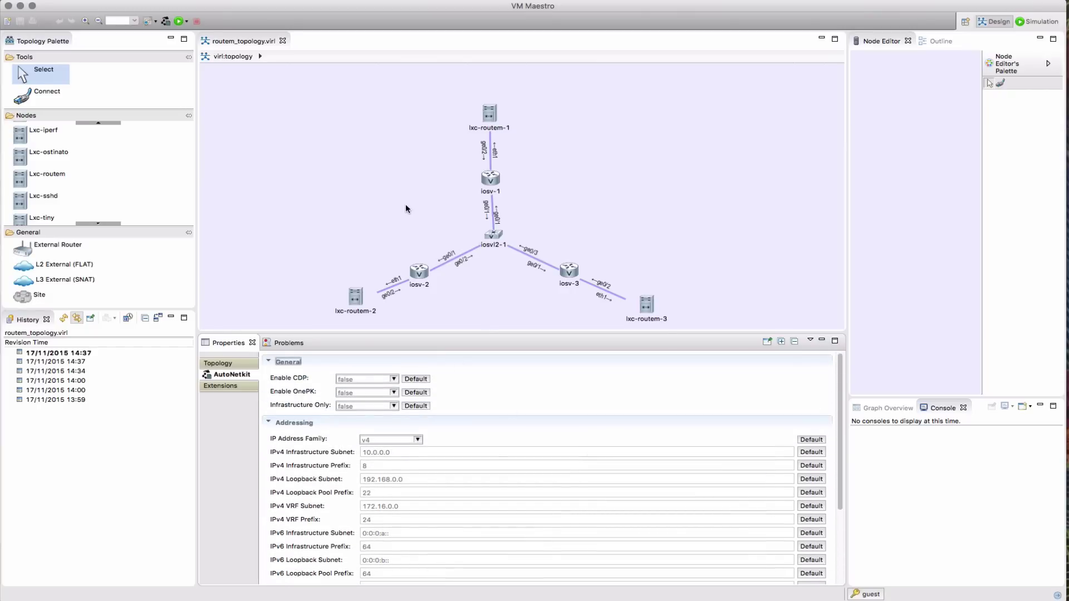
{"action": "left_click", "coordinate": [168, 22]}
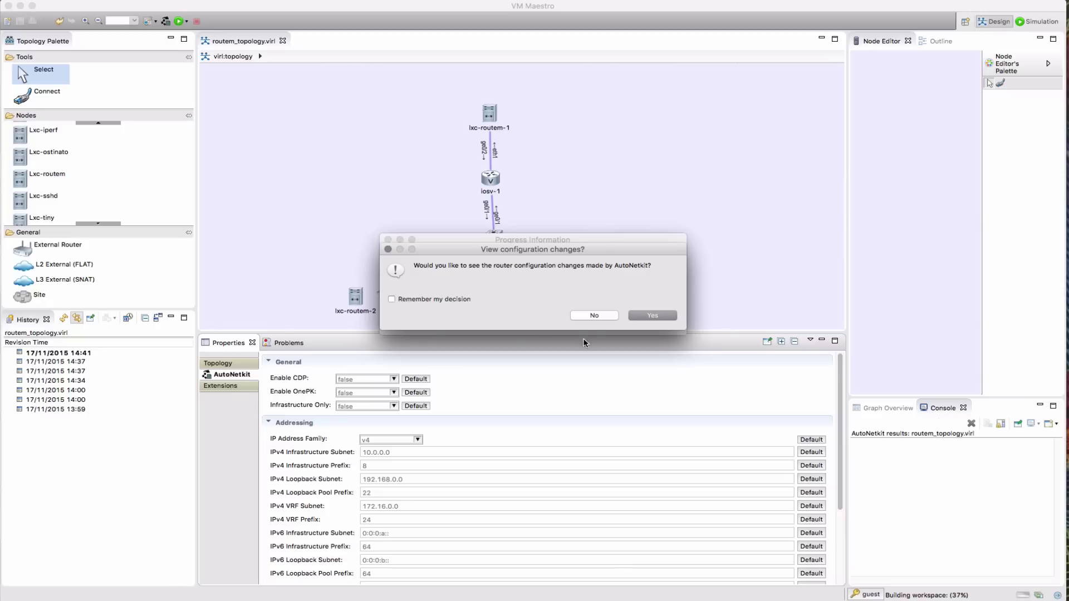
{"action": "left_click", "coordinate": [594, 316]}
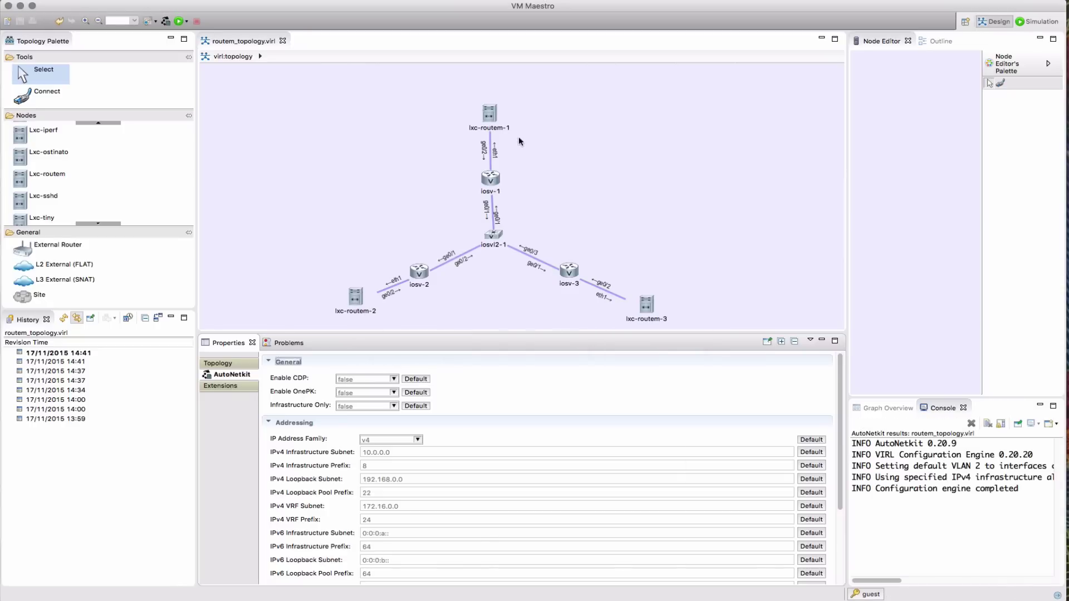
Review lxc-routem-1's auto-generated configuration in the Configuration tab.
{"action": "left_click", "coordinate": [488, 117]}
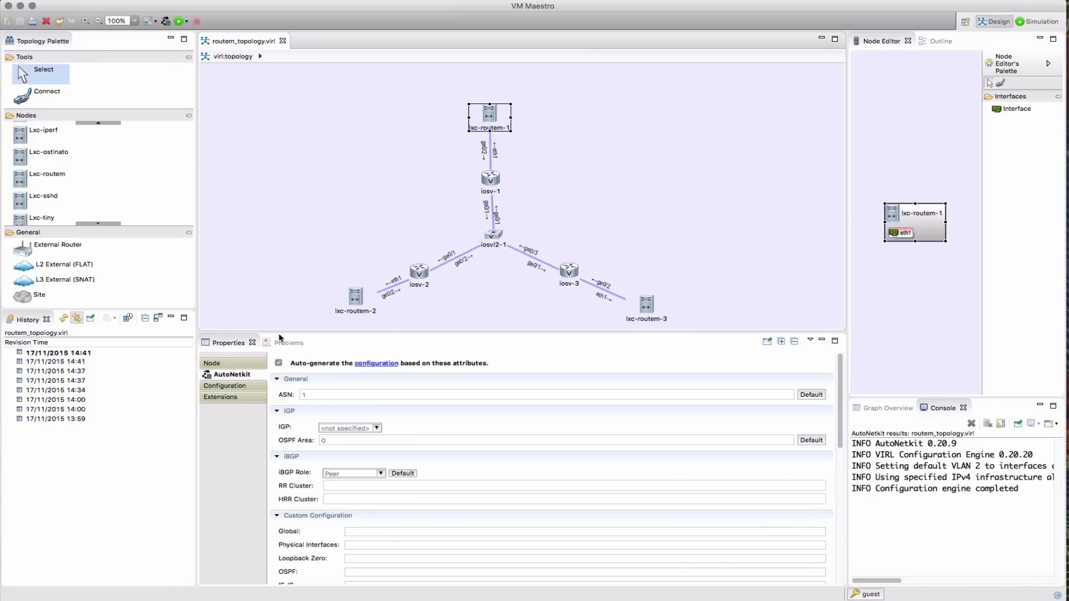
{"action": "left_click", "coordinate": [238, 389]}
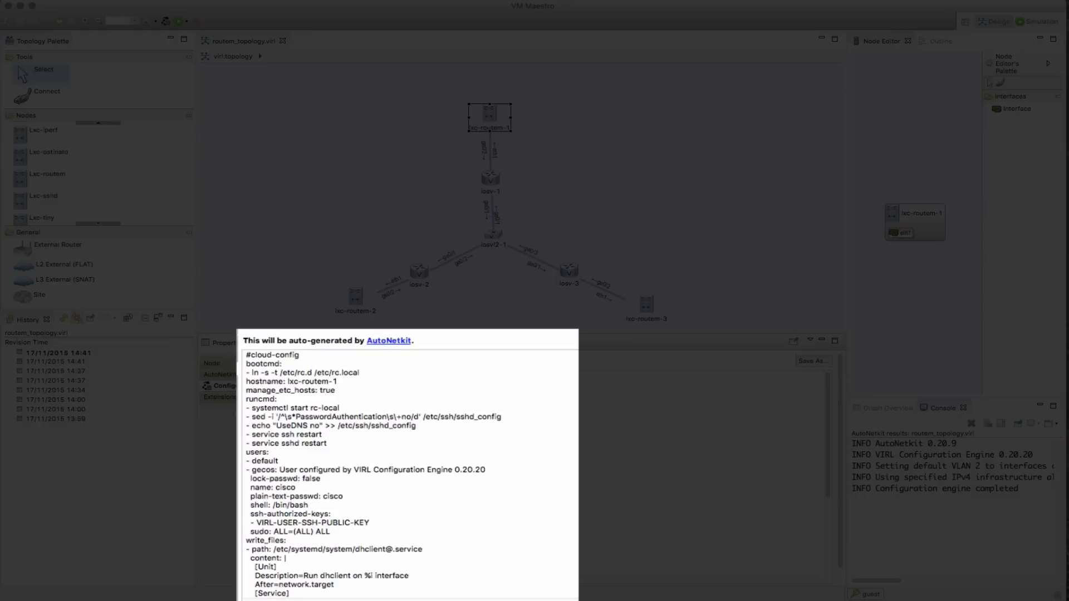
{"action": "scroll", "coordinate": [376, 391], "scroll_direction": "down", "scroll_amount": 2}
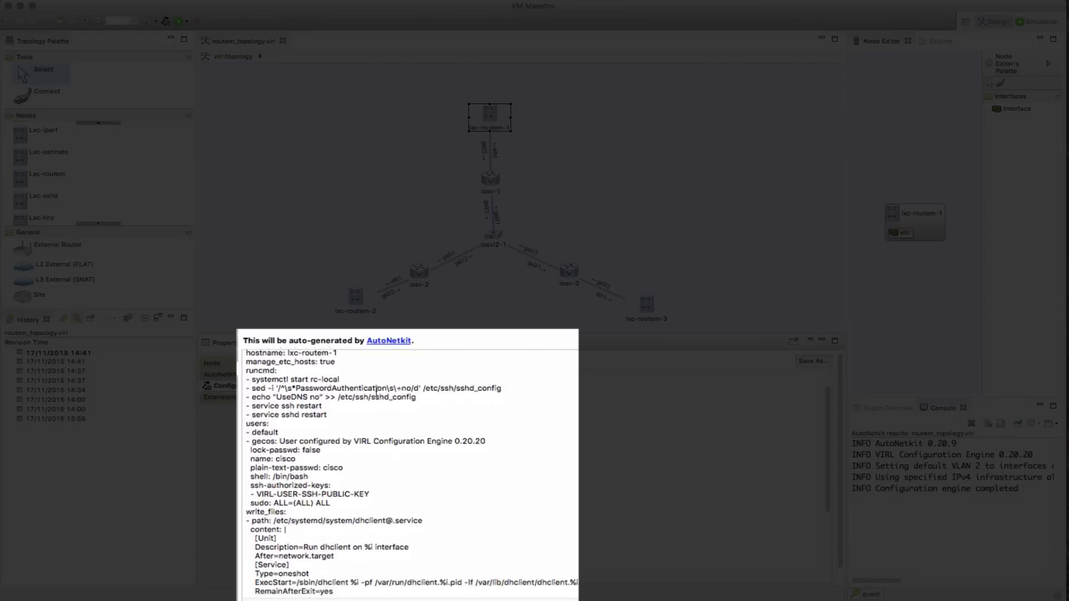
{"action": "scroll", "coordinate": [377, 391], "scroll_direction": "down", "scroll_amount": 5}
{"action": "scroll", "coordinate": [377, 391], "scroll_direction": "down", "scroll_amount": 4}
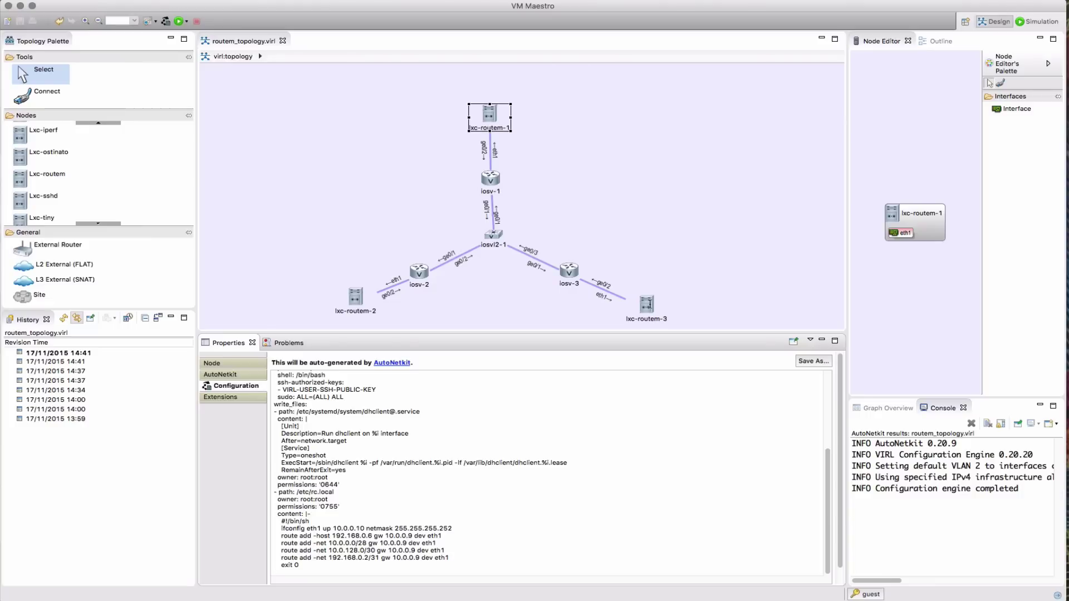
Review lxc-routem-3's generated cloud-config, including eth1 10.0.128.2 and its static routes.
{"action": "left_click", "coordinate": [648, 304]}
{"action": "scroll", "coordinate": [418, 424], "scroll_direction": "down", "scroll_amount": 5}
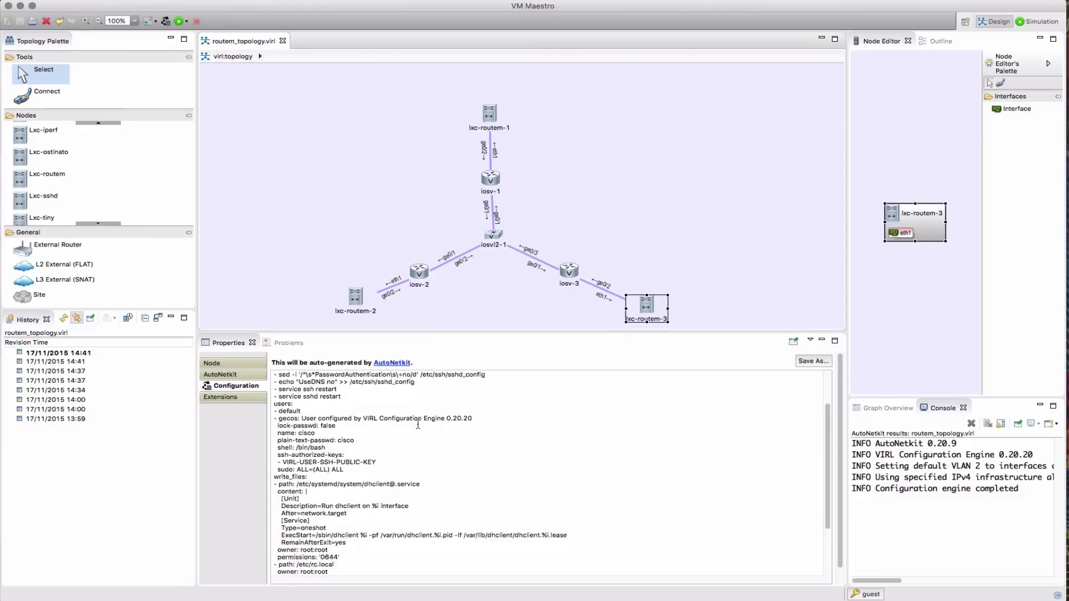
{"action": "scroll", "coordinate": [417, 424], "scroll_direction": "down", "scroll_amount": 5}
{"action": "scroll", "coordinate": [417, 424], "scroll_direction": "down", "scroll_amount": 1}
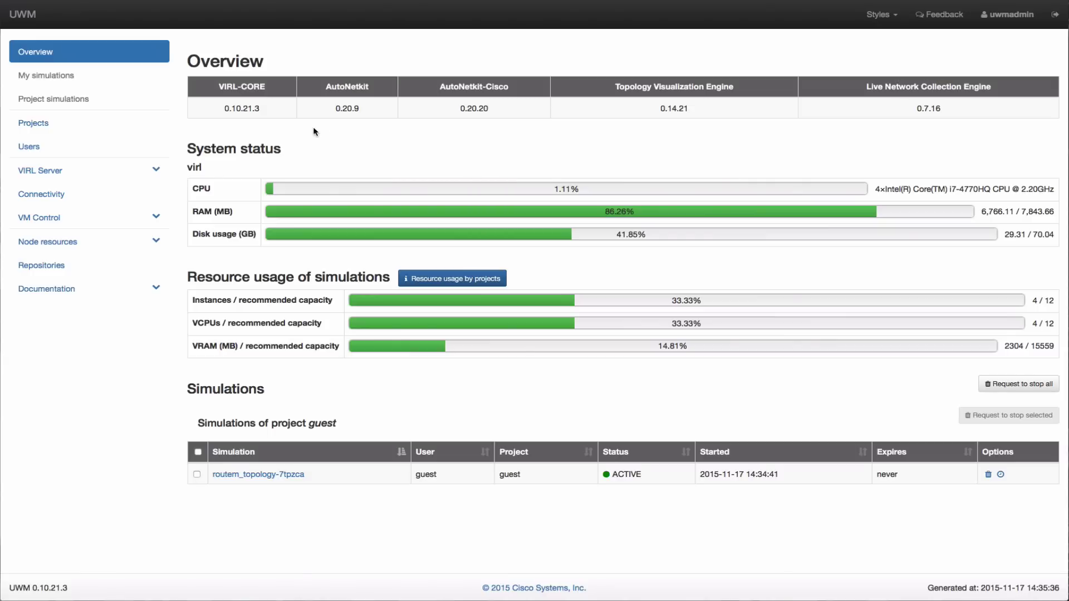
Open the Routem documentation's OSPF v4 unicast example in UWM.
{"action": "left_click", "coordinate": [60, 289]}
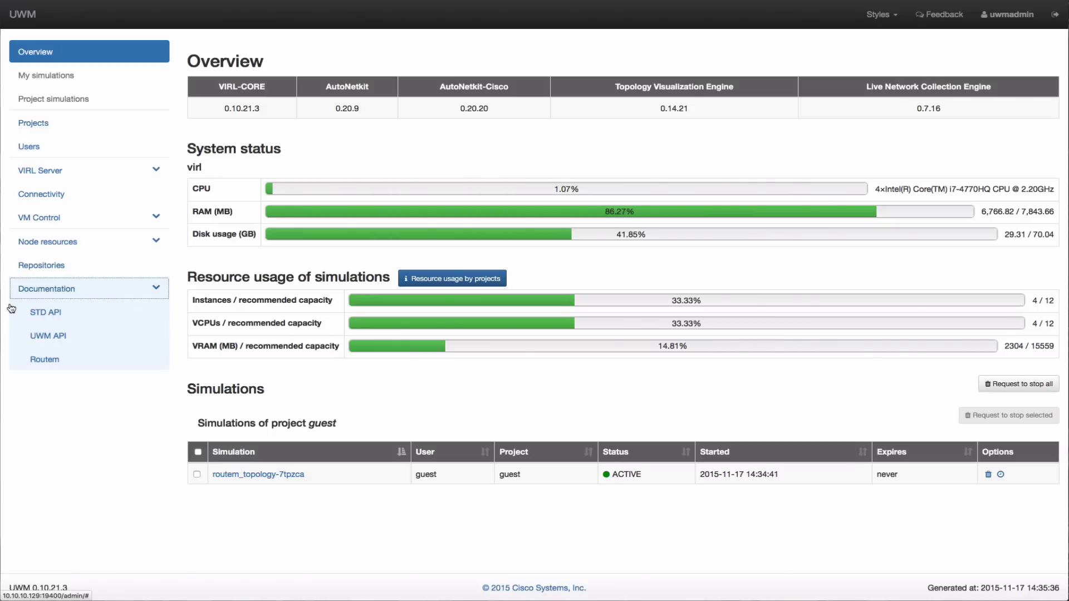
{"action": "left_click", "coordinate": [56, 363]}
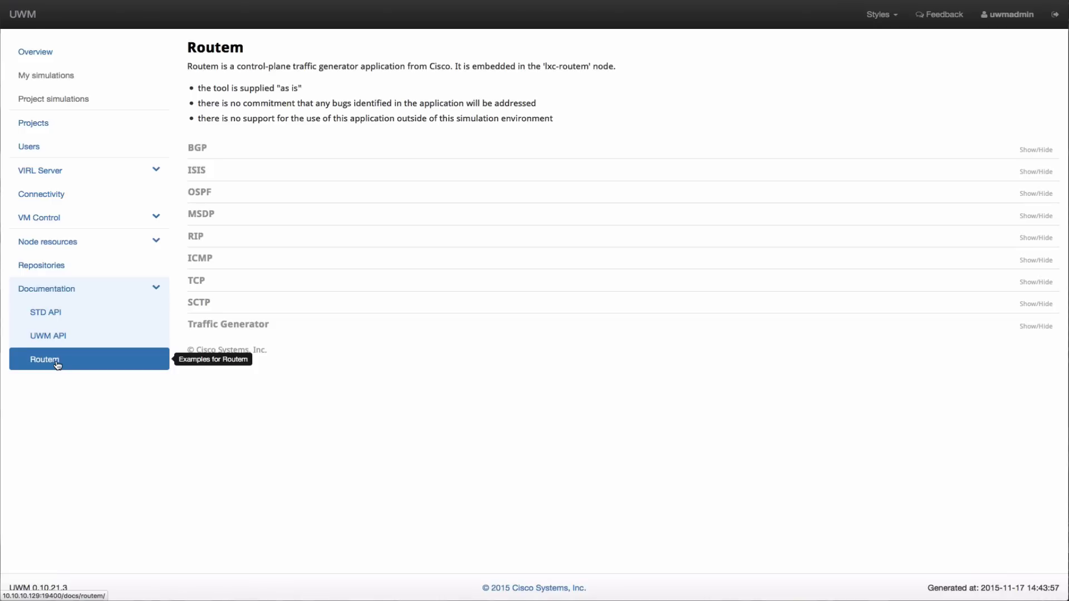
{"action": "left_click", "coordinate": [200, 197]}
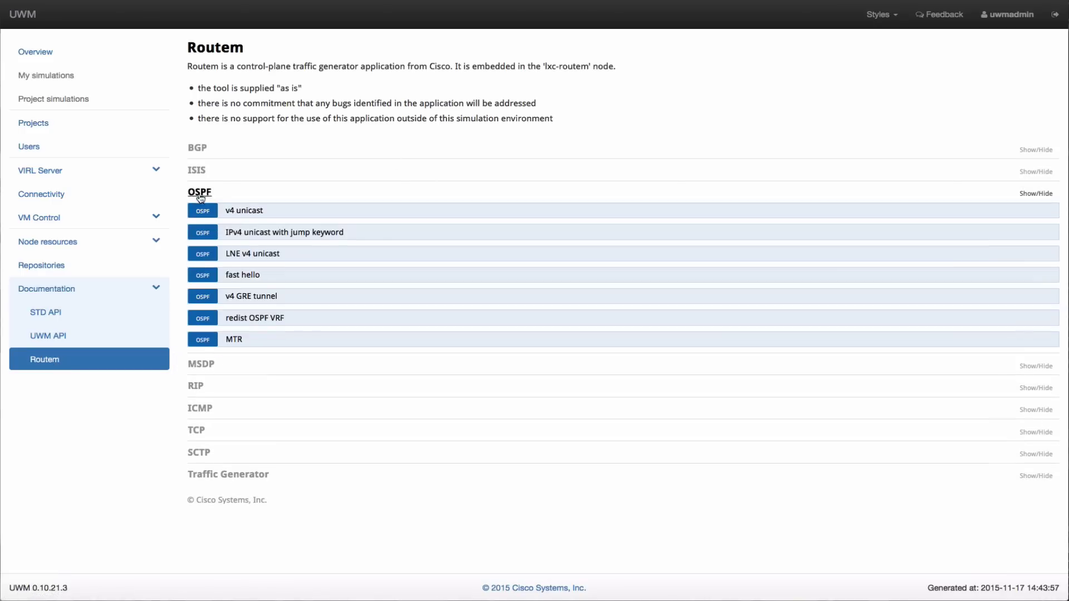
{"action": "left_click", "coordinate": [237, 210]}
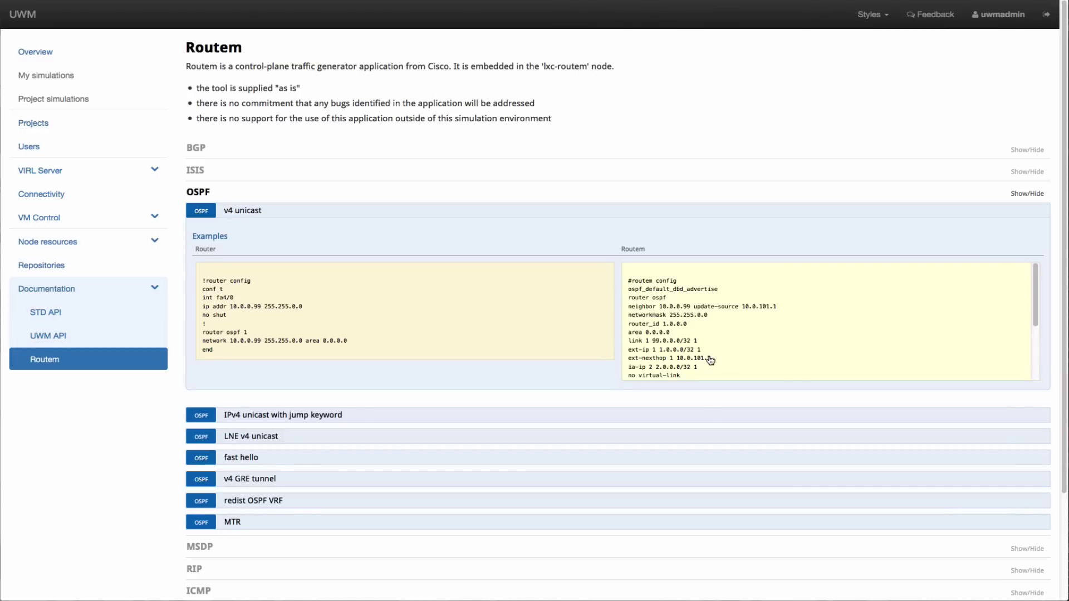
Scroll through the example's router and Routem configuration code blocks.
{"action": "scroll", "coordinate": [710, 361], "scroll_direction": "down", "scroll_amount": 1}
{"action": "scroll", "coordinate": [710, 360], "scroll_direction": "down", "scroll_amount": 1}
{"action": "scroll", "coordinate": [710, 360], "scroll_direction": "down", "scroll_amount": 1}
{"action": "scroll", "coordinate": [711, 360], "scroll_direction": "down", "scroll_amount": 1}
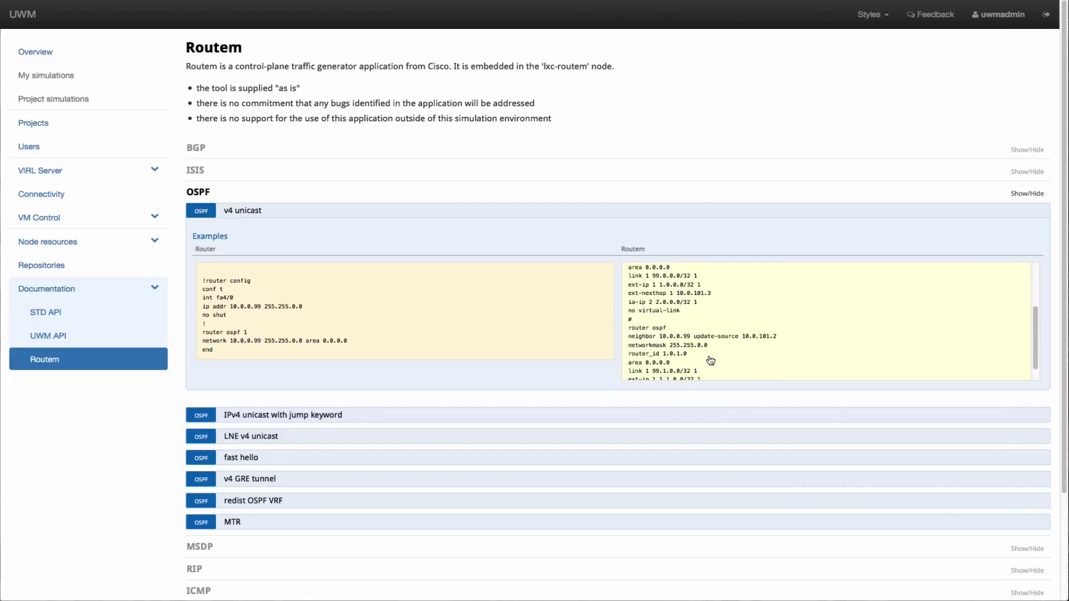
{"action": "scroll", "coordinate": [710, 360], "scroll_direction": "up", "scroll_amount": 2}
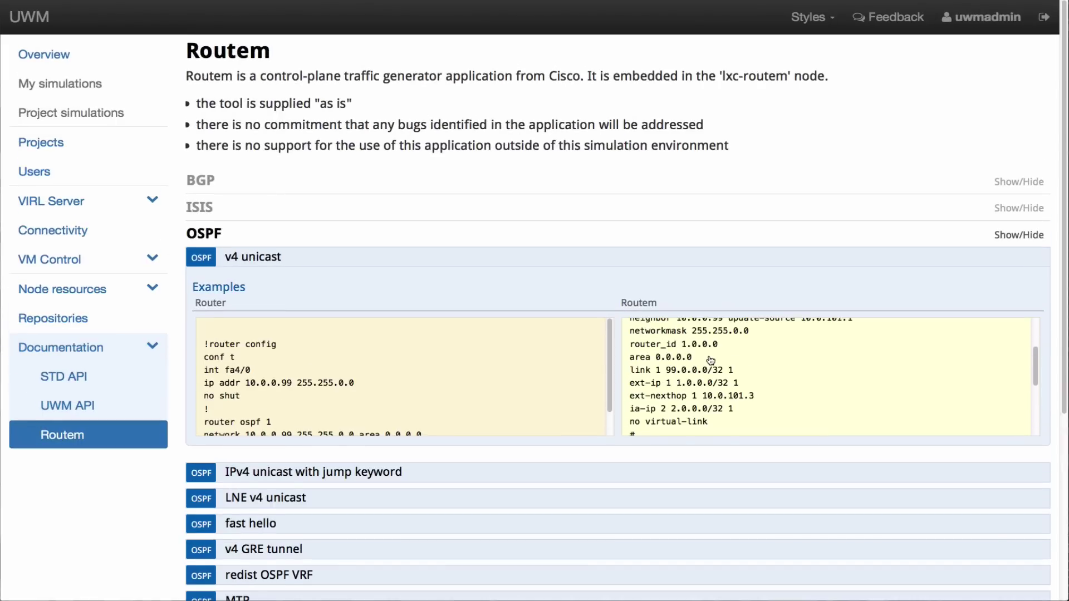
{"action": "scroll", "coordinate": [710, 360], "scroll_direction": "up", "scroll_amount": 3}
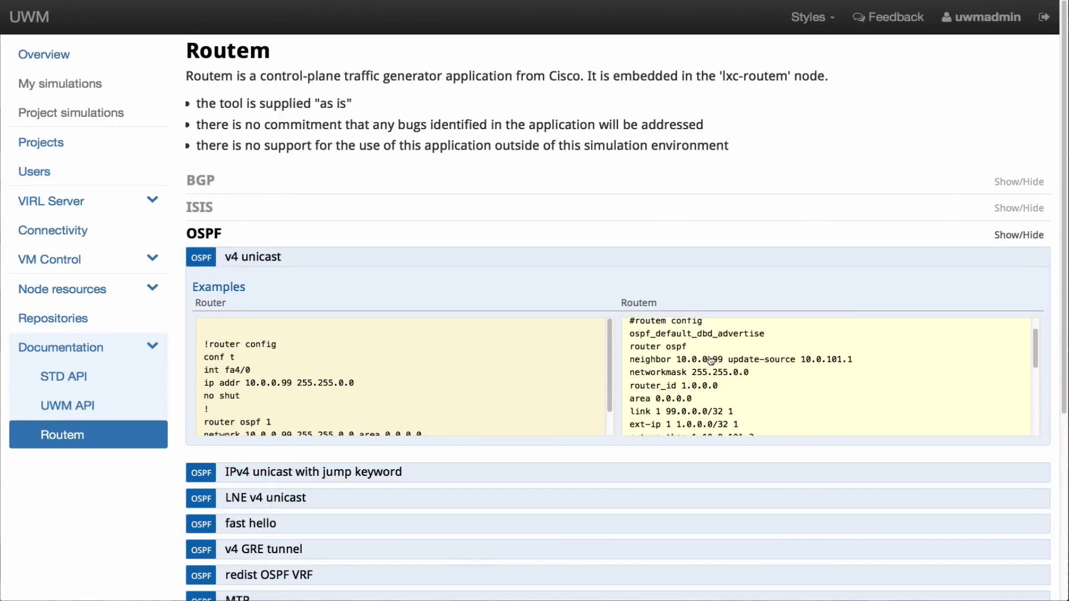
{"action": "scroll", "coordinate": [710, 360], "scroll_direction": "down", "scroll_amount": 1}
{"action": "scroll", "coordinate": [710, 360], "scroll_direction": "down", "scroll_amount": 1}
{"action": "scroll", "coordinate": [711, 360], "scroll_direction": "down", "scroll_amount": 1}
{"action": "scroll", "coordinate": [710, 360], "scroll_direction": "down", "scroll_amount": 1}
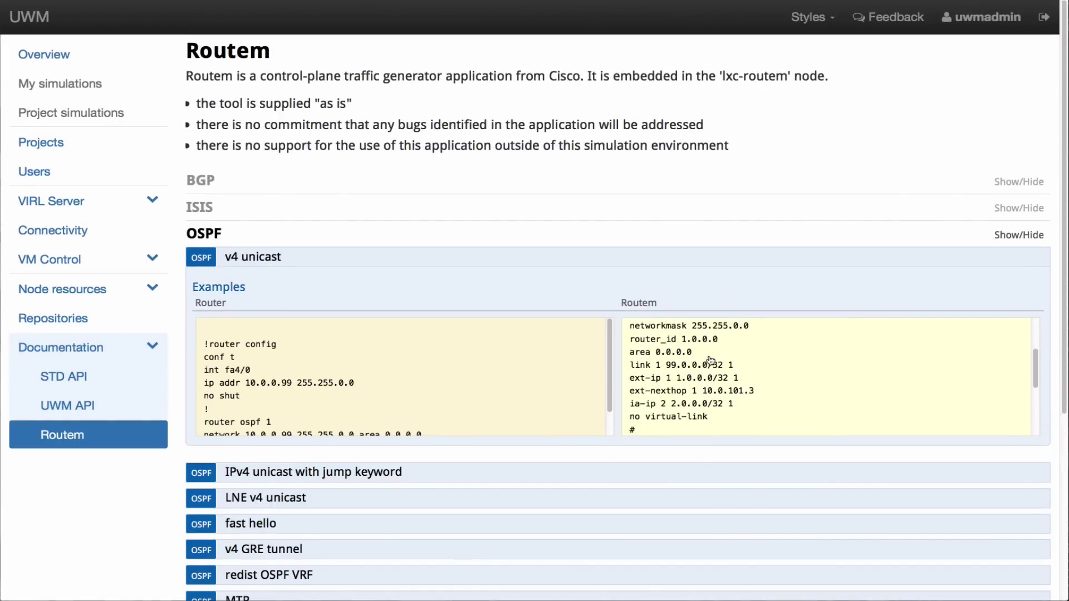
{"action": "scroll", "coordinate": [710, 360], "scroll_direction": "down", "scroll_amount": 1}
{"action": "scroll", "coordinate": [710, 360], "scroll_direction": "down", "scroll_amount": 1}
{"action": "scroll", "coordinate": [710, 361], "scroll_direction": "down", "scroll_amount": 1}
{"action": "scroll", "coordinate": [711, 360], "scroll_direction": "down", "scroll_amount": 1}
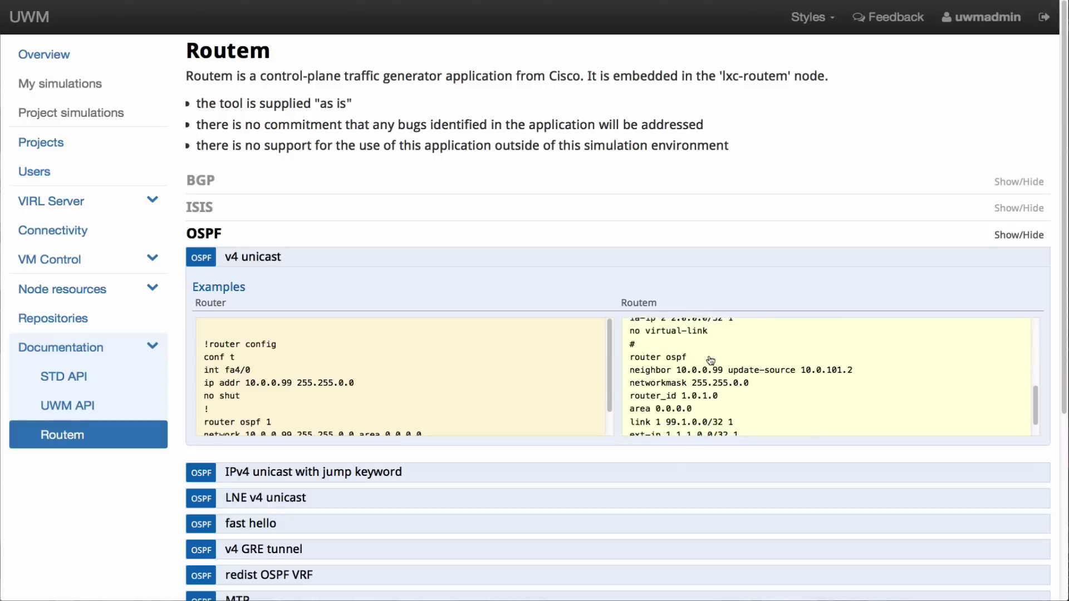
{"action": "scroll", "coordinate": [711, 360], "scroll_direction": "down", "scroll_amount": 1}
{"action": "scroll", "coordinate": [710, 360], "scroll_direction": "up", "scroll_amount": 5}
{"action": "scroll", "coordinate": [710, 360], "scroll_direction": "up", "scroll_amount": 2}
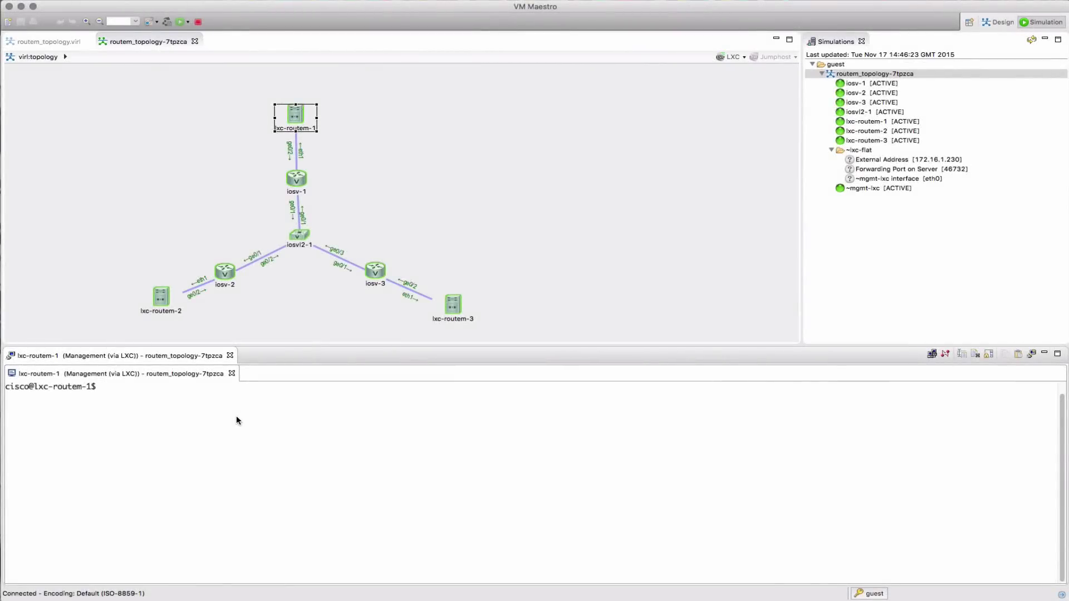
On lxc-routem-1, create ospf.txt in vi and paste the Routem OSPF config with neighbor 10.0.0.9.
{"action": "type", "text": "nano"}
{"action": "key", "text": "Return"}
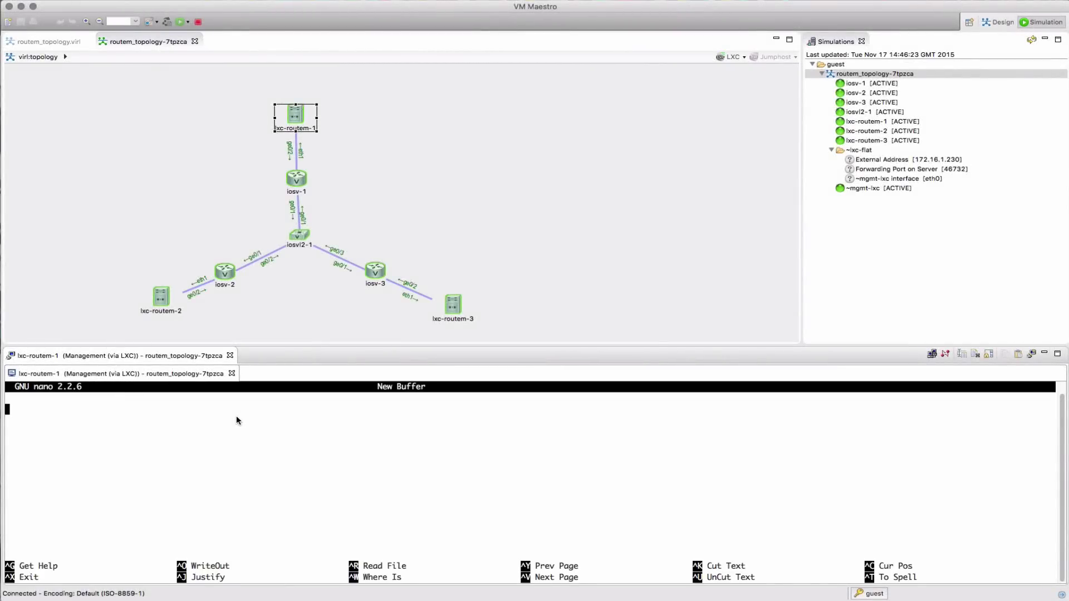
{"action": "key", "text": "ctrl+x"}
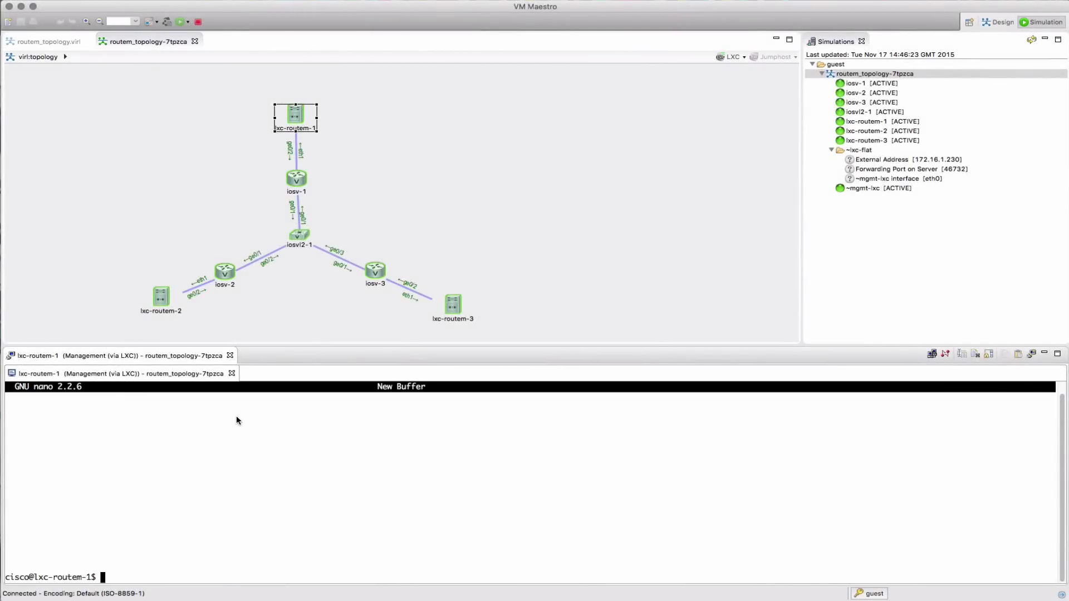
{"action": "type", "text": "vi"}
{"action": "type", "text": " ospf"}
{"action": "type", "text": ".txt"}
{"action": "key", "text": "Return"}
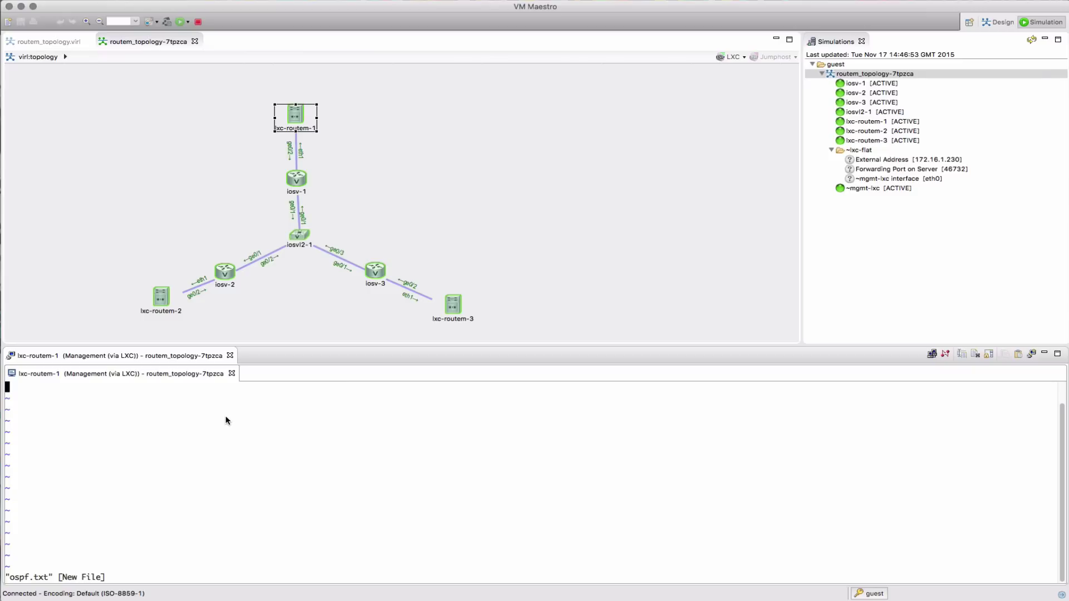
{"action": "key", "text": "super+v"}
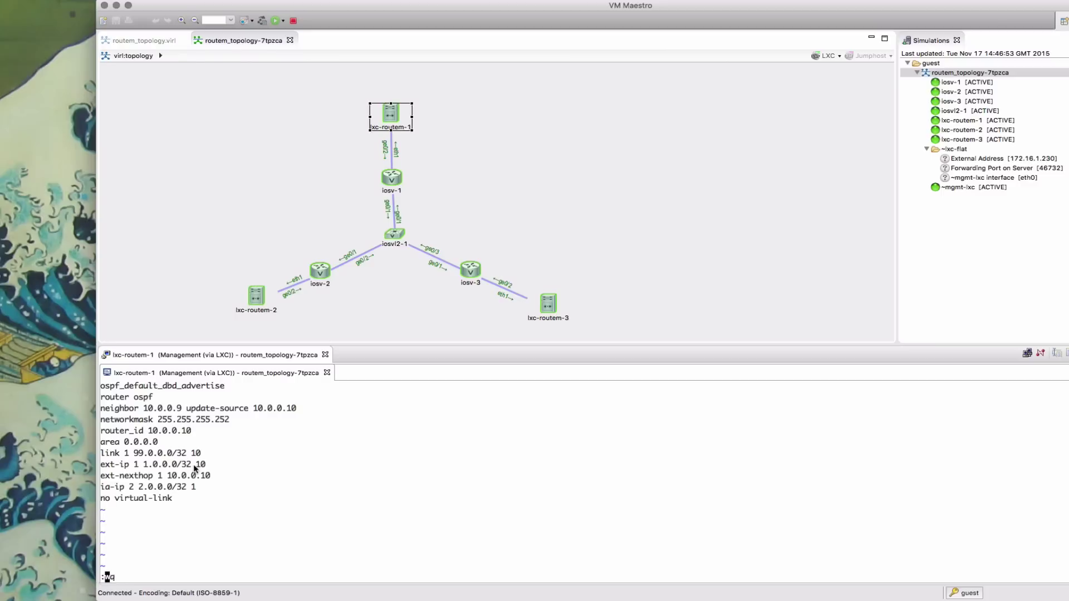
Save ospf.txt and start Routem with 'routem -f ospf.txt'.
{"action": "type", "text": ":wq"}
{"action": "key", "text": "Return"}
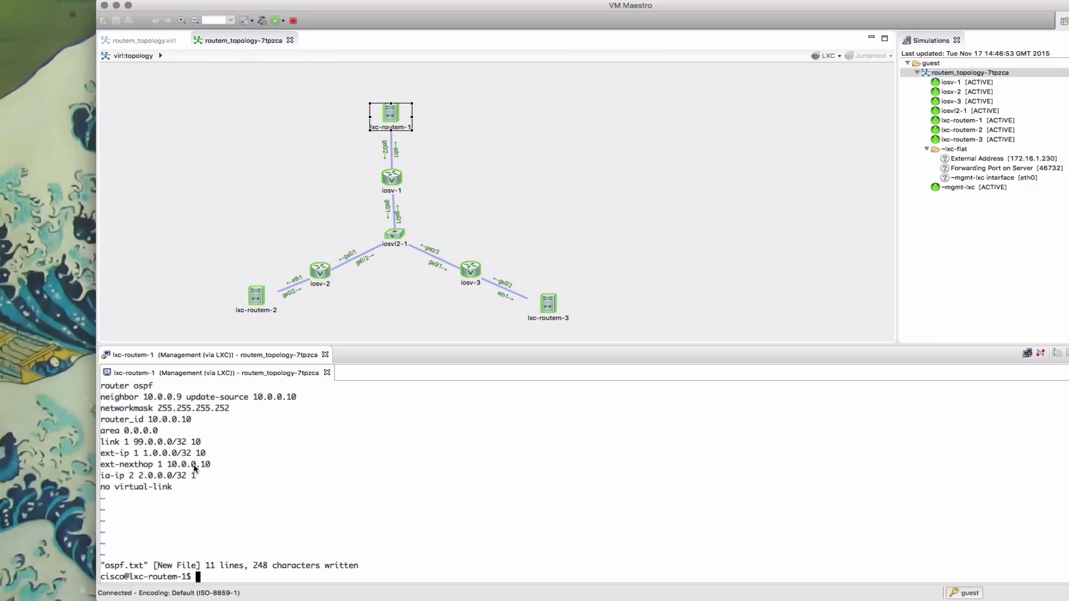
{"action": "type", "text": "routem -f"}
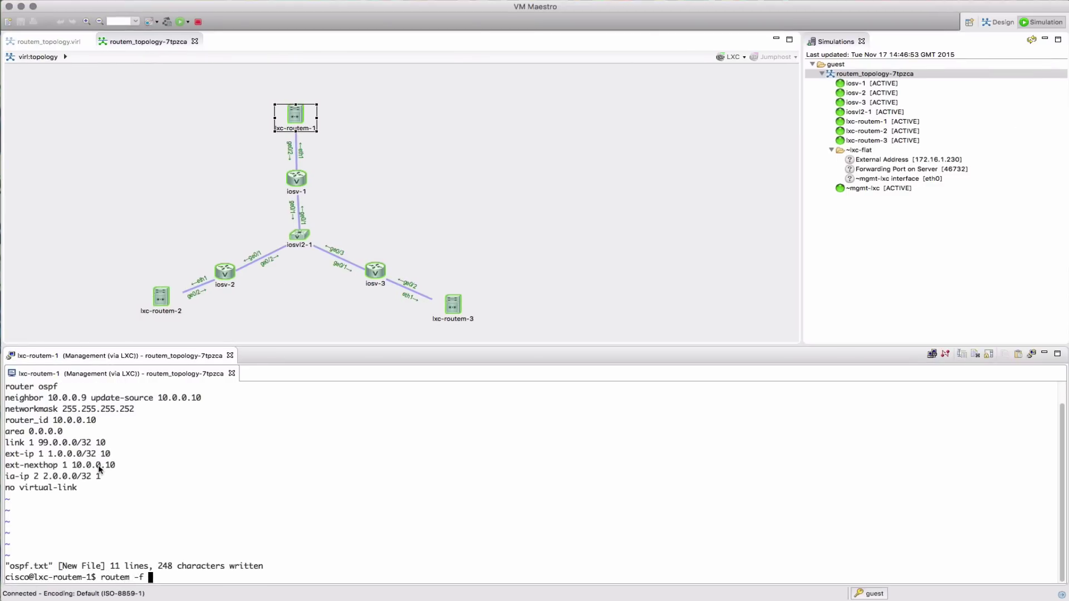
{"action": "type", "text": " ospf.txt"}
{"action": "key", "text": "Return"}
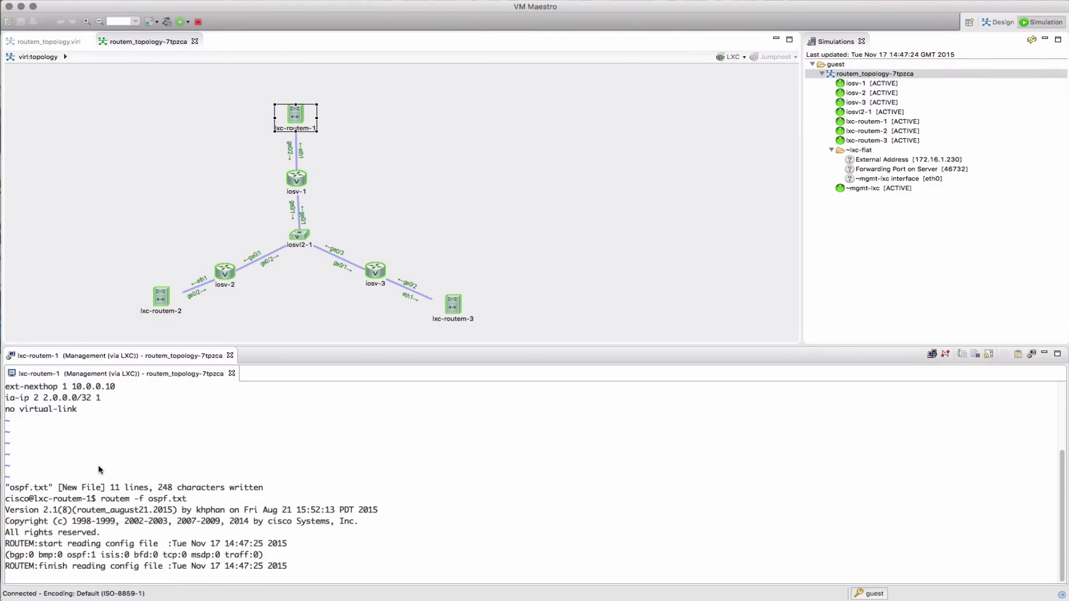
Open a Telnet console to iosv-1 and enter privileged mode.
{"action": "right_click", "coordinate": [296, 179]}
{"action": "left_click", "coordinate": [488, 220]}
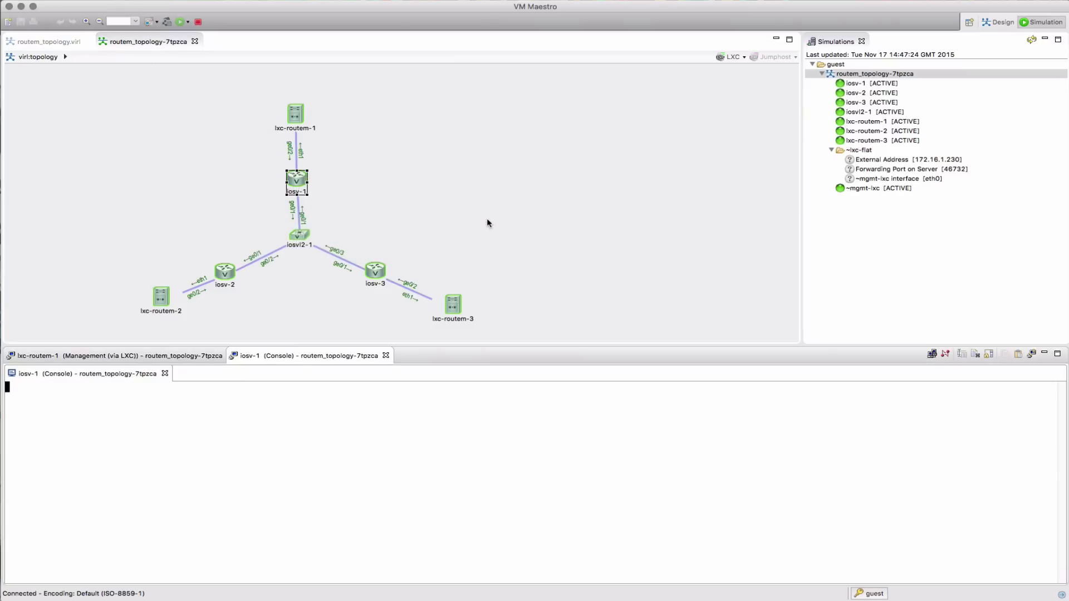
{"action": "key", "text": "Return"}
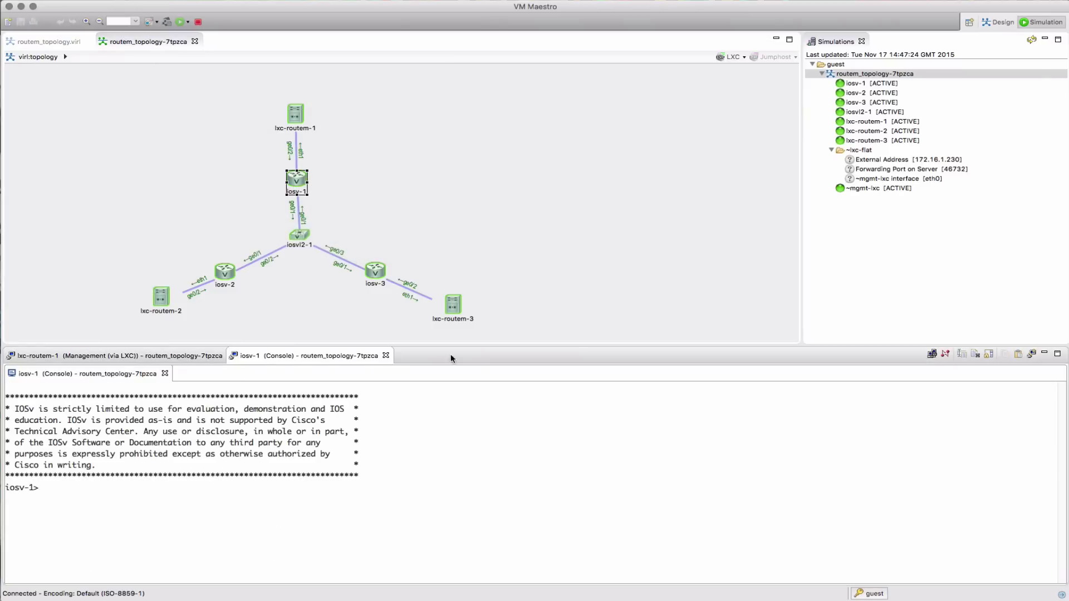
{"action": "type", "text": "en"}
{"action": "key", "text": "Return"}
{"action": "key", "text": "Return"}
Page through iosv-1's full routing table with 'show ip route'.
{"action": "type", "text": "show ip route"}
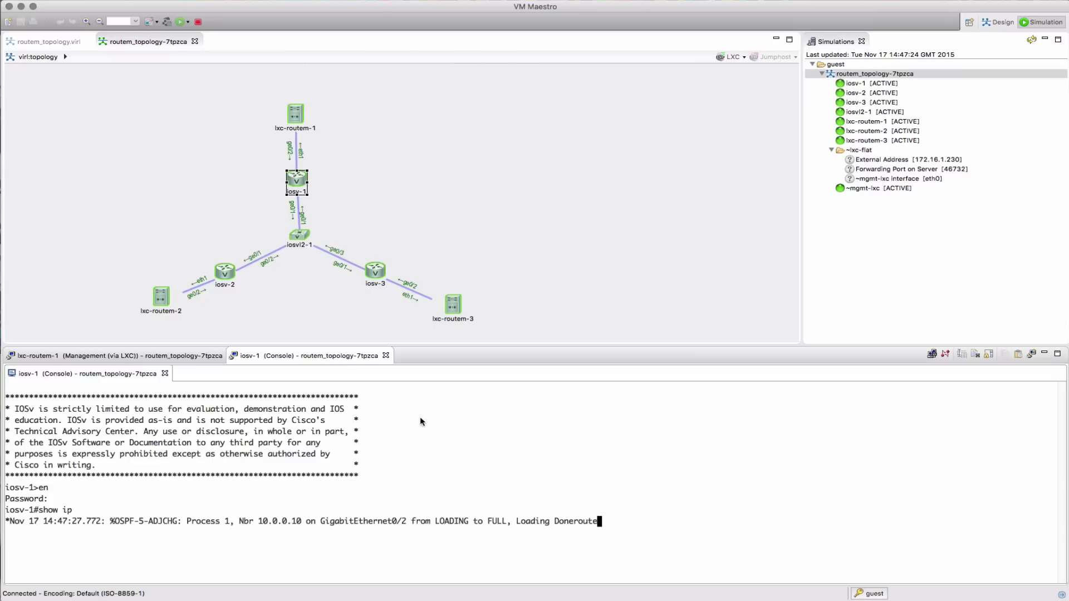
{"action": "key", "text": "Return"}
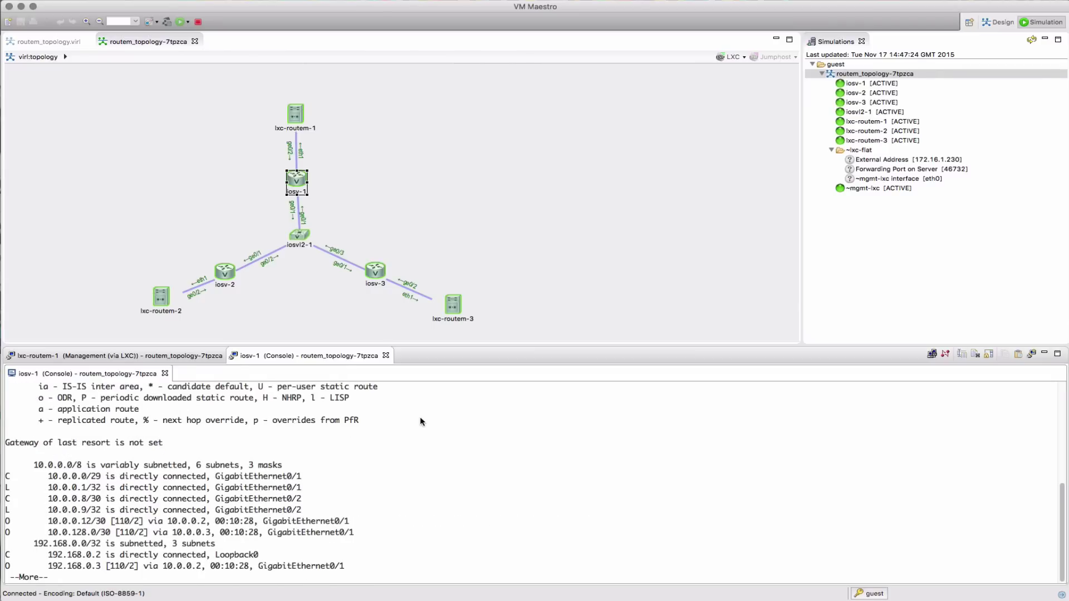
{"action": "key", "text": "space"}
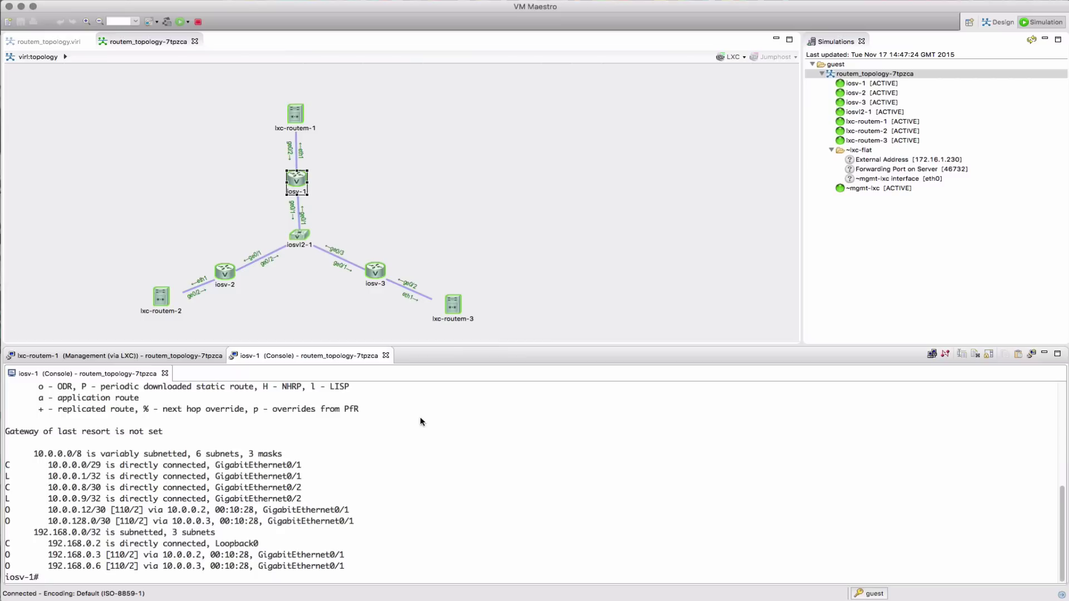
{"action": "key", "text": "Up"}
{"action": "key", "text": "Return"}
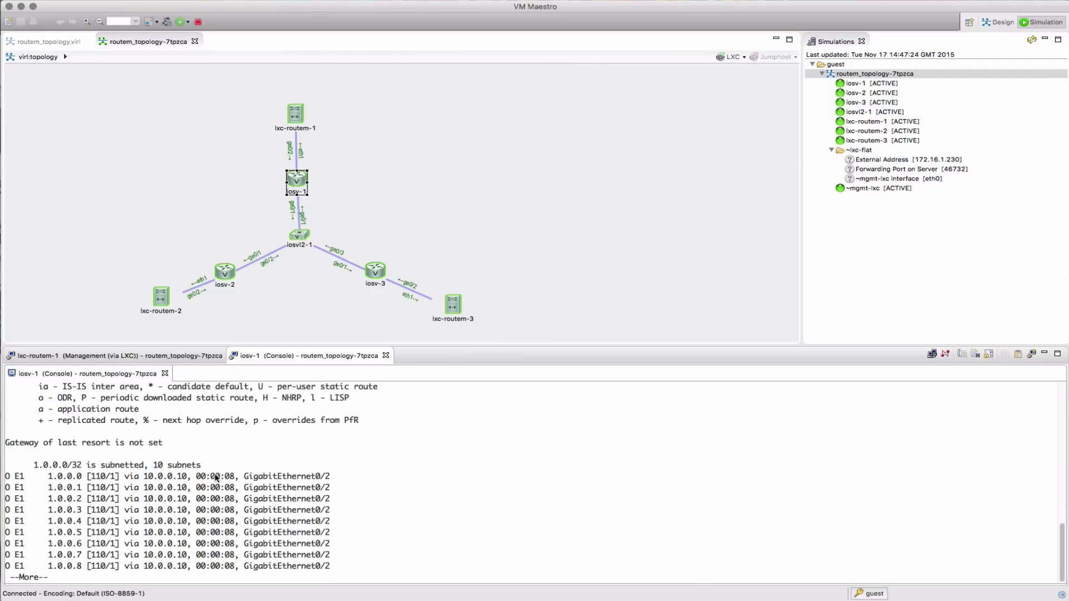
{"action": "key", "text": "space"}
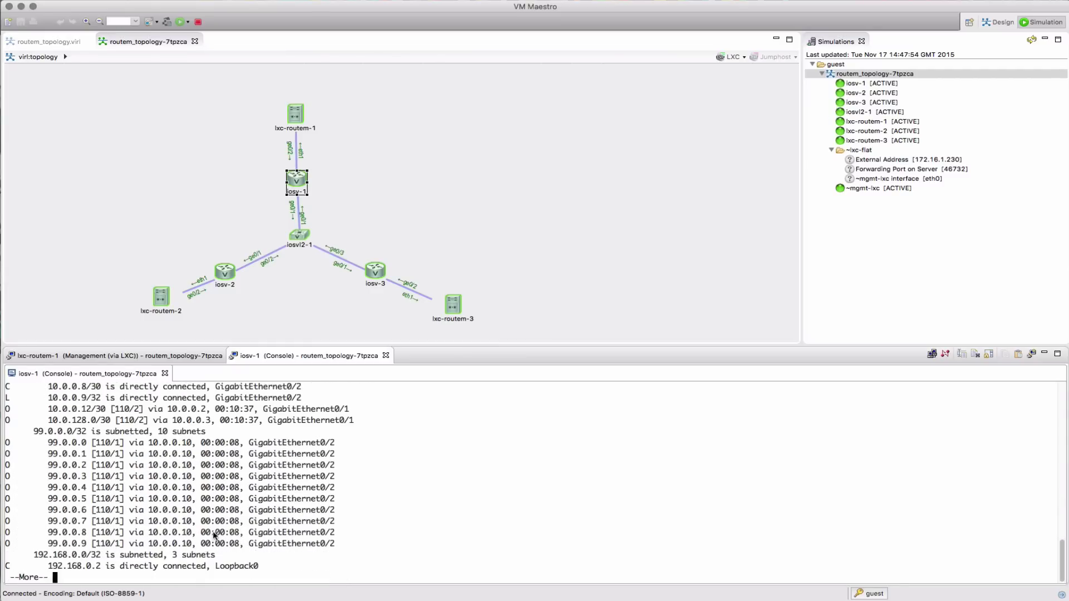
{"action": "key", "text": "space"}
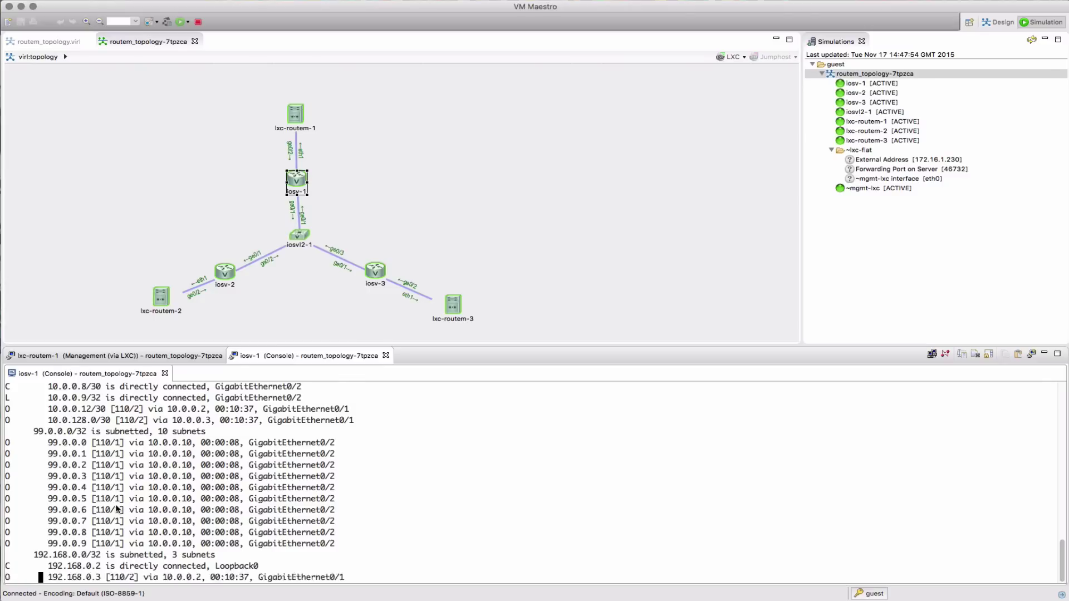
Look up the route to 99.0.0.1 and enlarge the console area.
{"action": "type", "text": "show ip "}
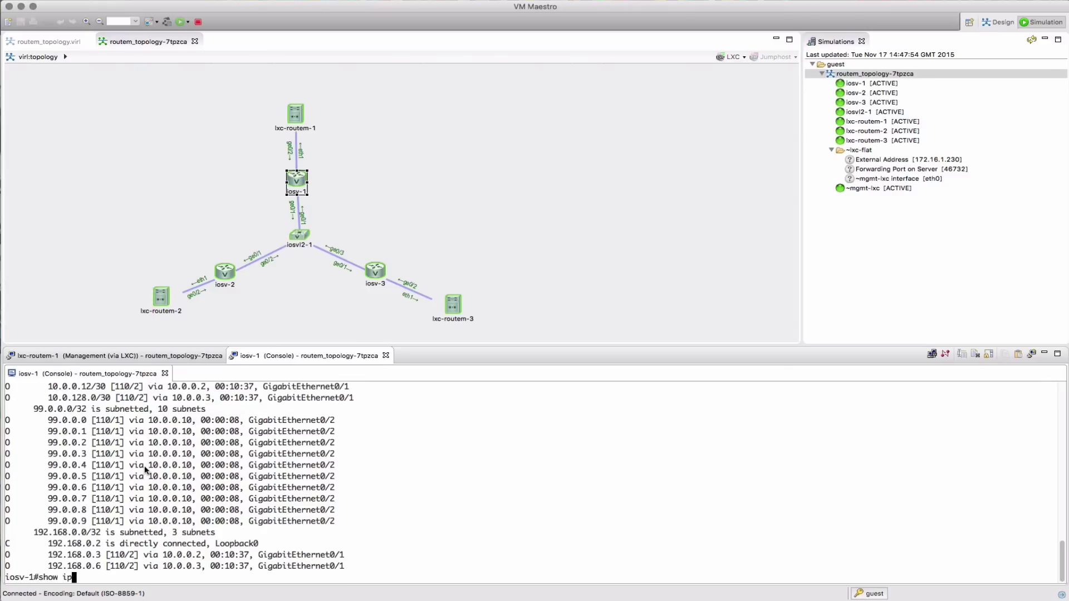
{"action": "type", "text": "route 99"}
{"action": "type", "text": ".0.0.1"}
{"action": "key", "text": "Return"}
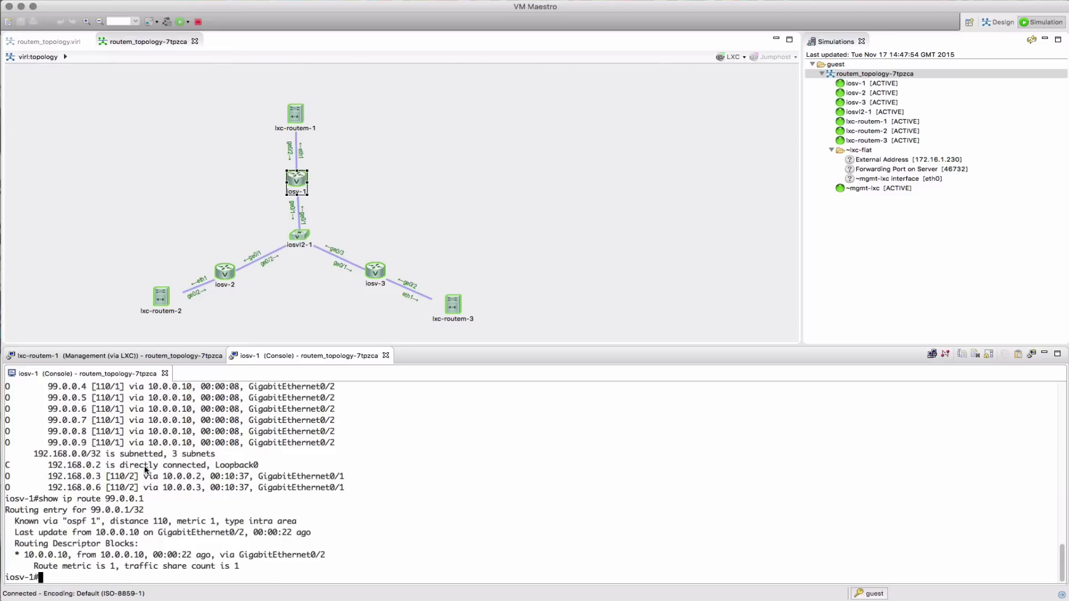
{"action": "left_click_drag", "start_coordinate": [422, 342], "coordinate": [418, 279]}
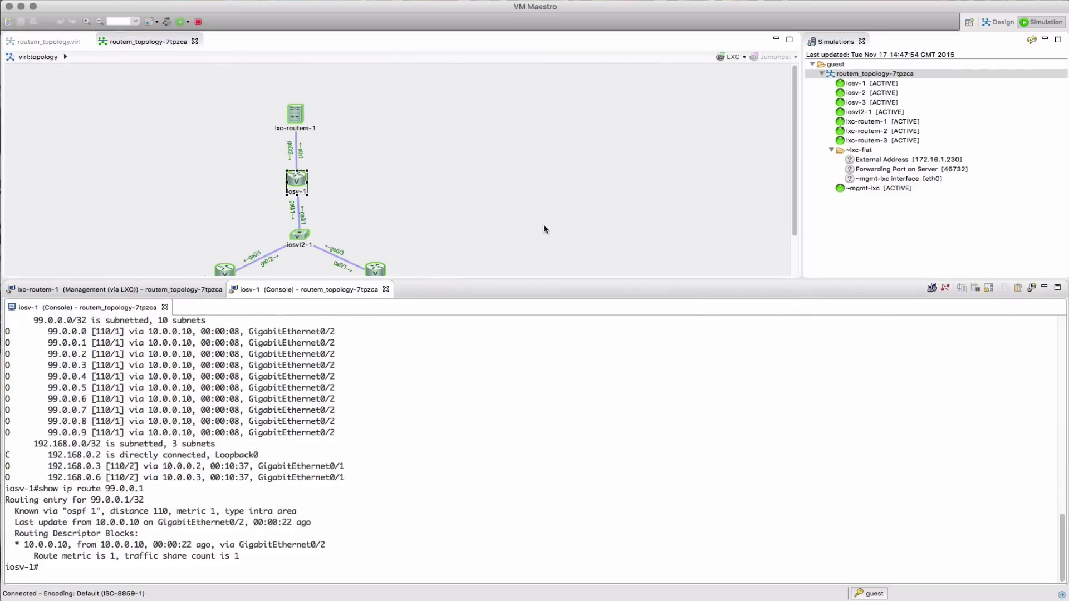
{"action": "scroll", "coordinate": [767, 127], "scroll_direction": "down", "scroll_amount": 3}
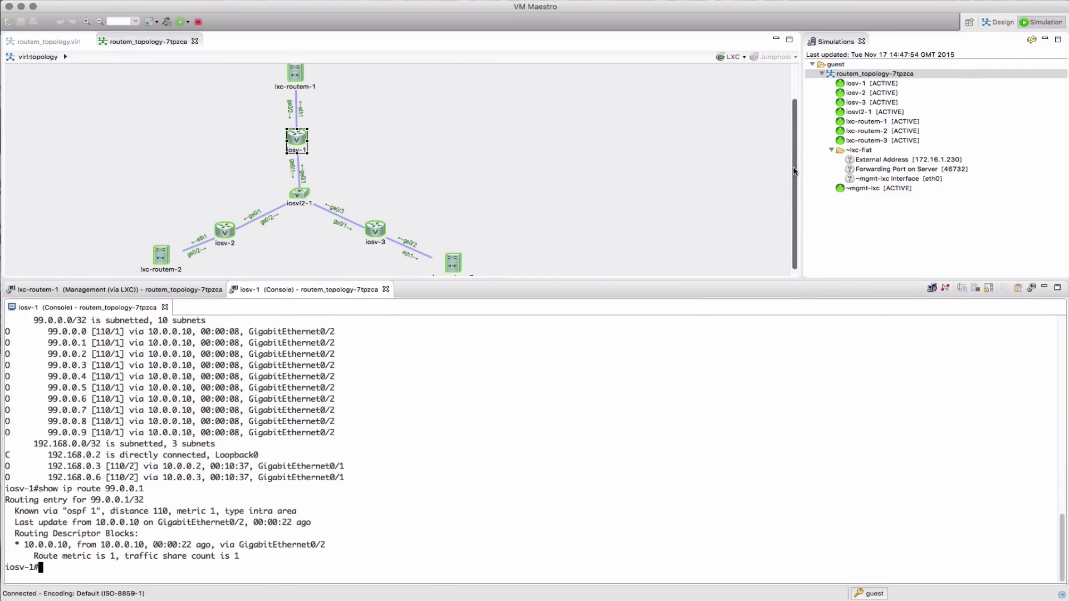
Display iosv-1's OSPF database showing external 1.0.0.x link states from 10.0.0.10.
{"action": "type", "text": "show ip "}
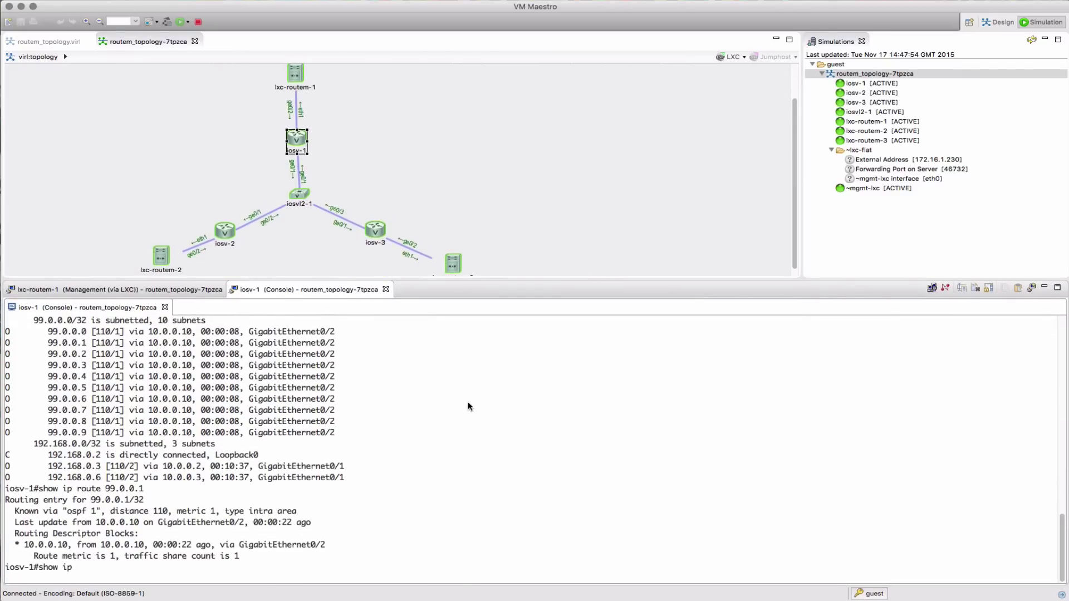
{"action": "type", "text": "os"}
{"action": "key", "text": "Tab"}
{"action": "type", "text": "d"}
{"action": "key", "text": "Tab"}
{"action": "key", "text": "Return"}
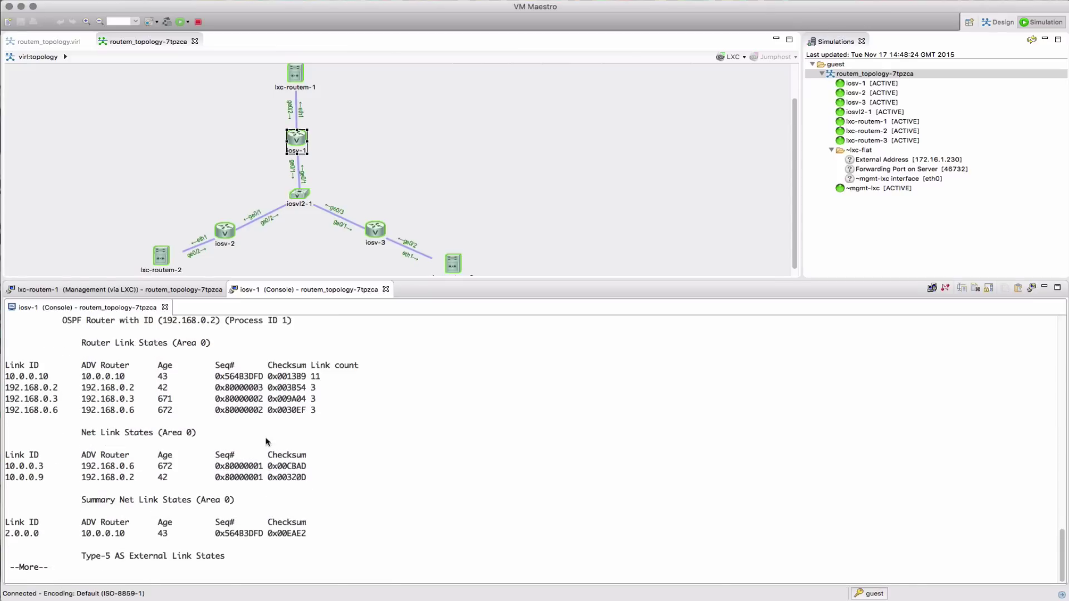
{"action": "key", "text": "space"}
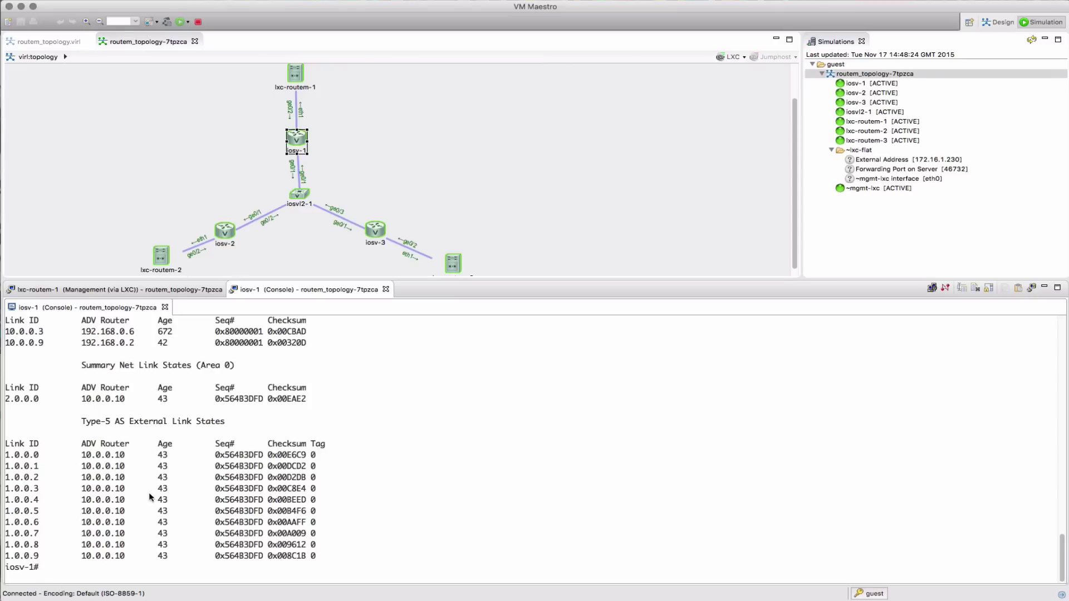
Reopen ospf.txt on lxc-routem-1 and change the link prefix count to 5.
{"action": "left_click", "coordinate": [155, 290]}
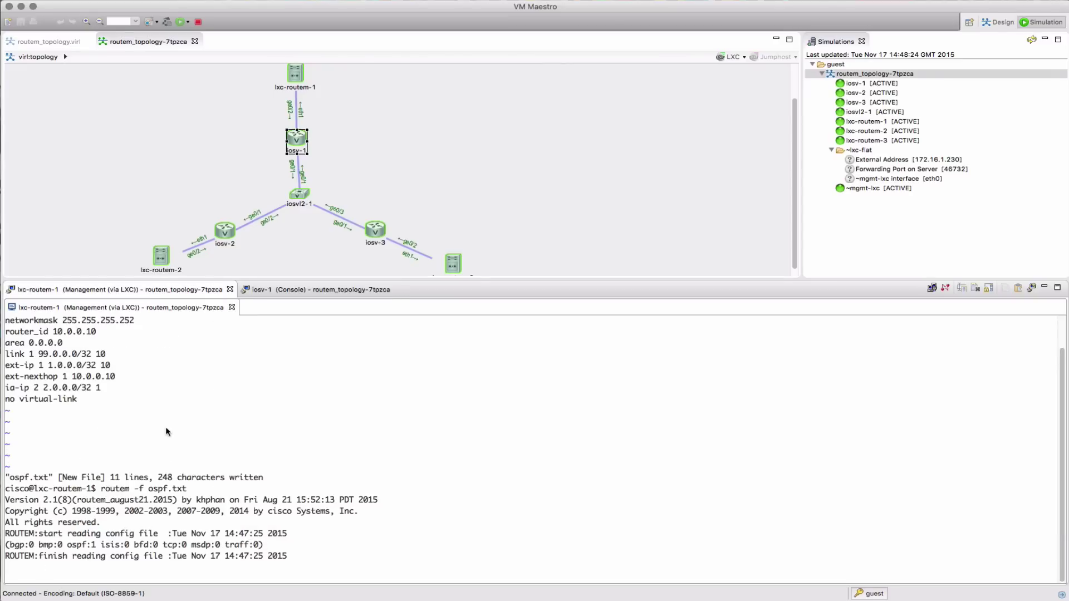
{"action": "key", "text": "Up"}
{"action": "key", "text": "Up"}
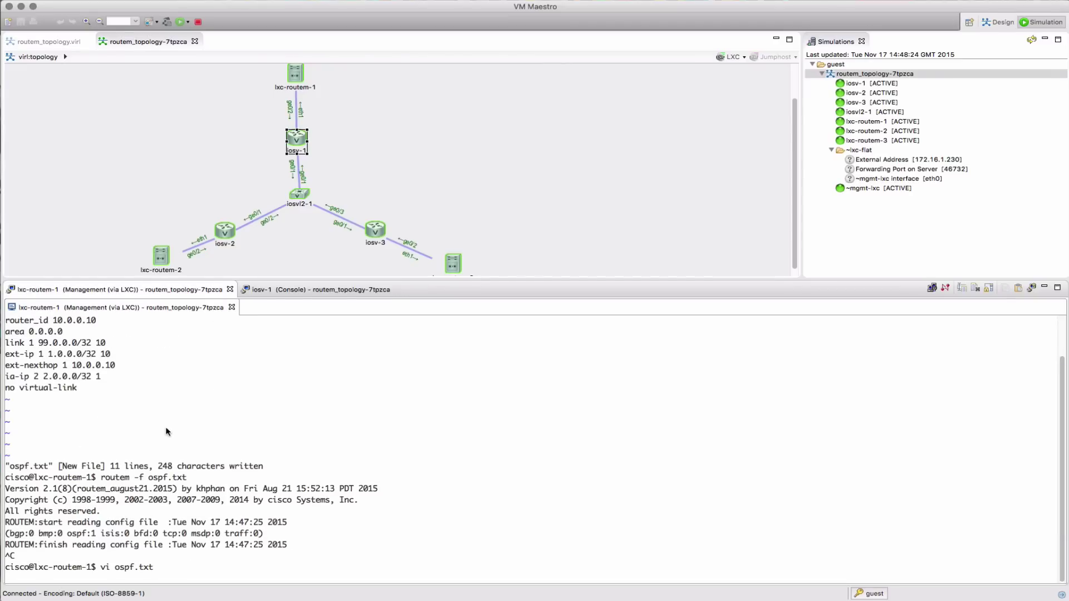
{"action": "key", "text": "Return"}
{"action": "key", "text": "Down"}
{"action": "key", "text": "Down"}
{"action": "key", "text": "Down"}
Change the ext-ip external prefix count to 15.
{"action": "key", "text": "Down"}
{"action": "key", "text": "Right"}
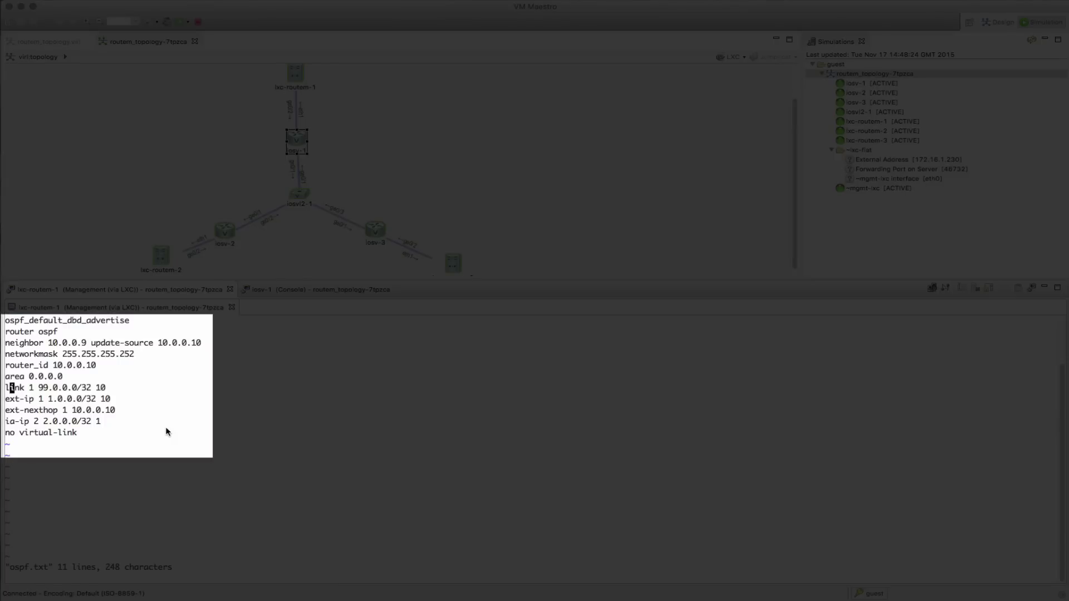
{"action": "key", "text": "Right"}
{"action": "key", "text": "Right"}
{"action": "key", "text": "Right"}
{"action": "type", "text": "cw"}
{"action": "type", "text": "5"}
{"action": "key", "text": "Down"}
{"action": "key", "text": "Right"}
{"action": "key", "text": "d"}
{"action": "key", "text": "w"}
{"action": "type", "text": "15"}
{"action": "key", "text": "Escape"}
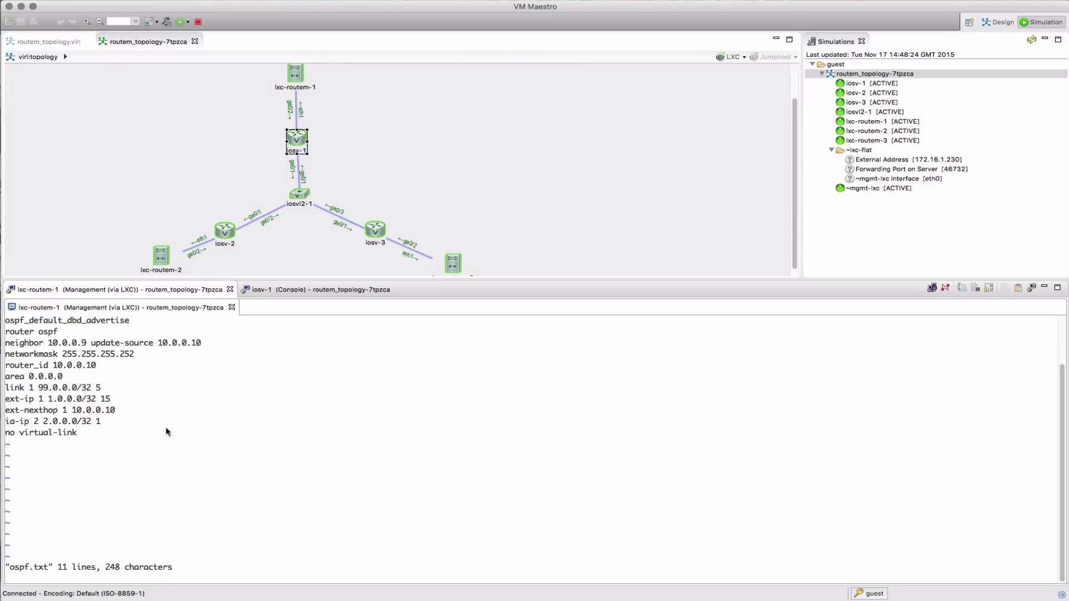
Save ospf.txt and restart Routem with 'routem -f ospf.txt'.
{"action": "type", "text": ":wq!"}
{"action": "key", "text": "Return"}
{"action": "type", "text": "routem -f ospf.txt"}
{"action": "key", "text": "Return"}
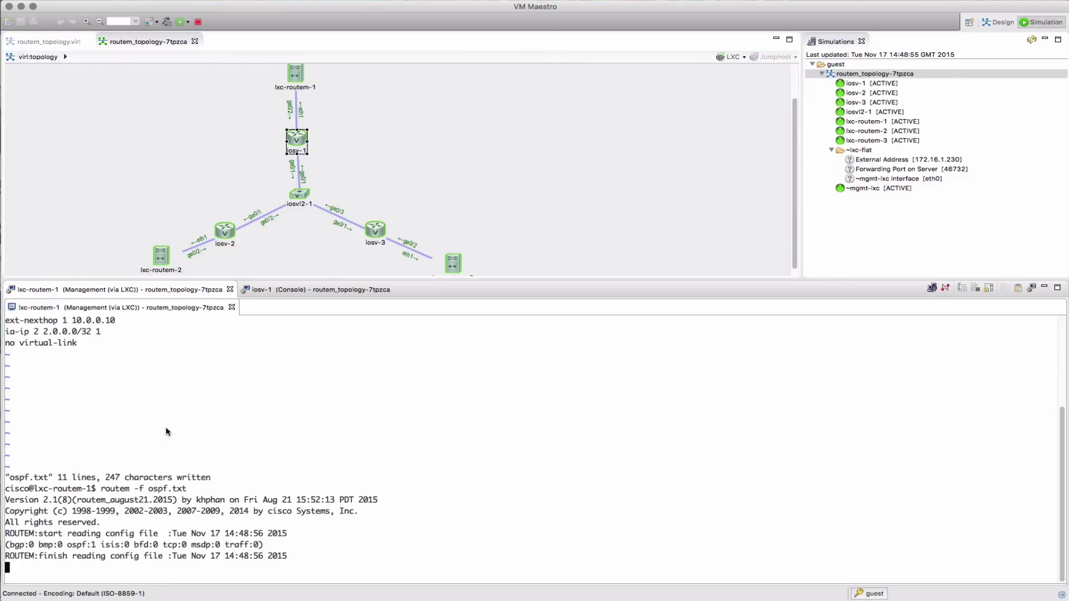
On the iosv-1 console, rerun 'show ip ospf database' to see the 15 external routes.
{"action": "left_click", "coordinate": [328, 291]}
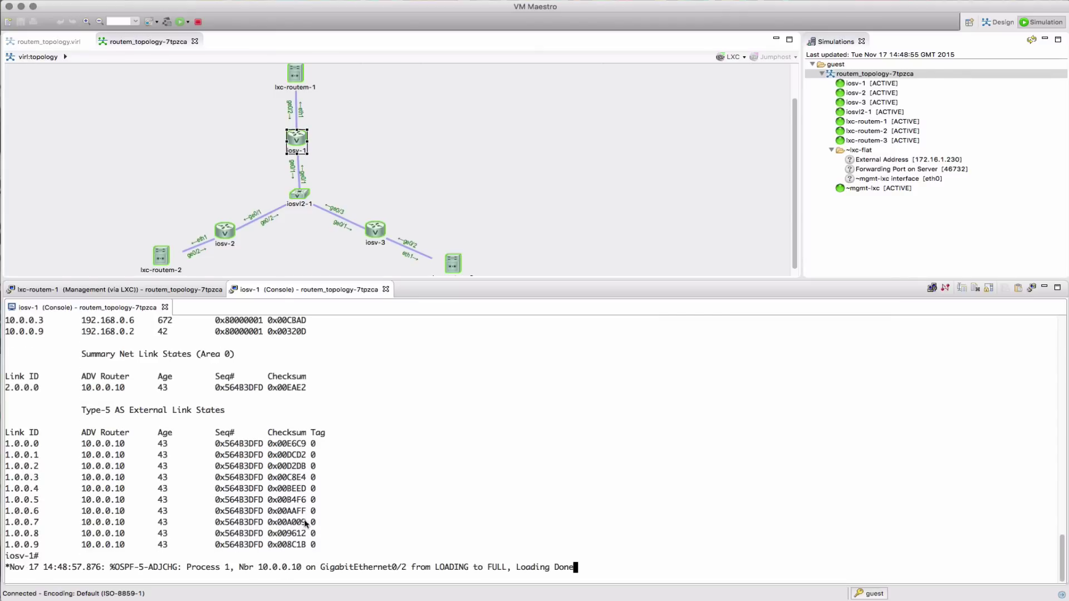
{"action": "key", "text": "Return"}
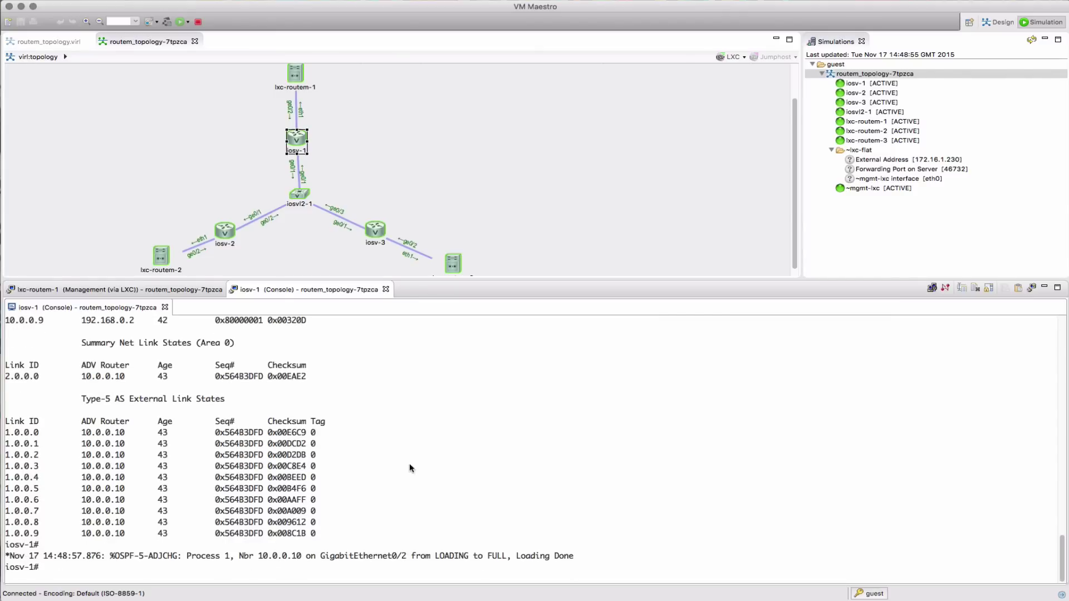
{"action": "type", "text": "show ip route 99.0.0.1"}
{"action": "key", "text": "Up"}
{"action": "key", "text": "Return"}
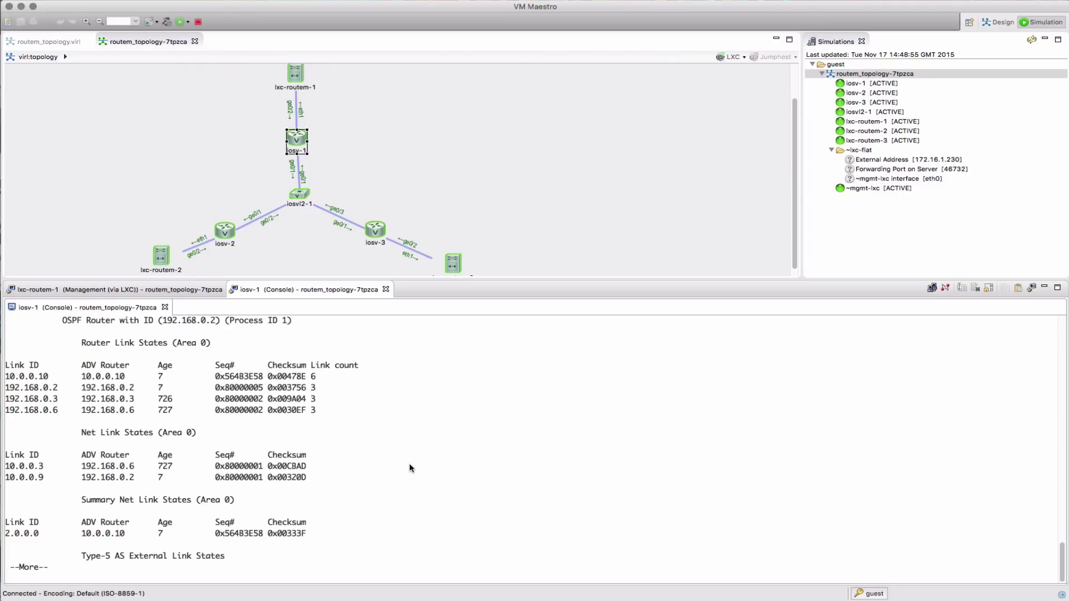
{"action": "key", "text": "space"}
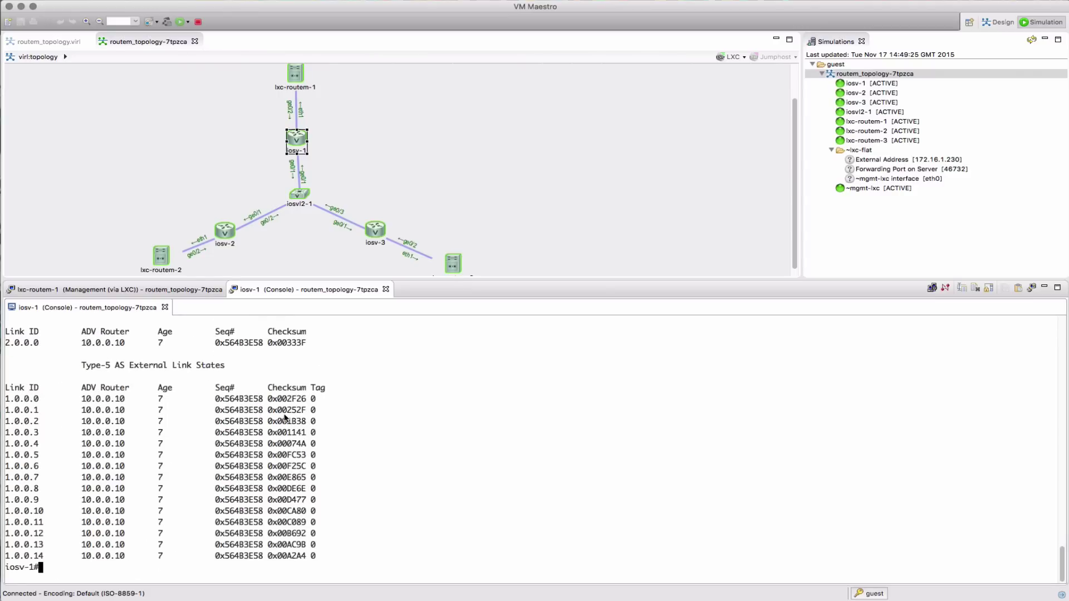
Page through 'show ip route' showing 15 external 1.0.0.x and five 99.0.0.x routes.
{"action": "type", "text": "show ip route"}
{"action": "key", "text": "Return"}
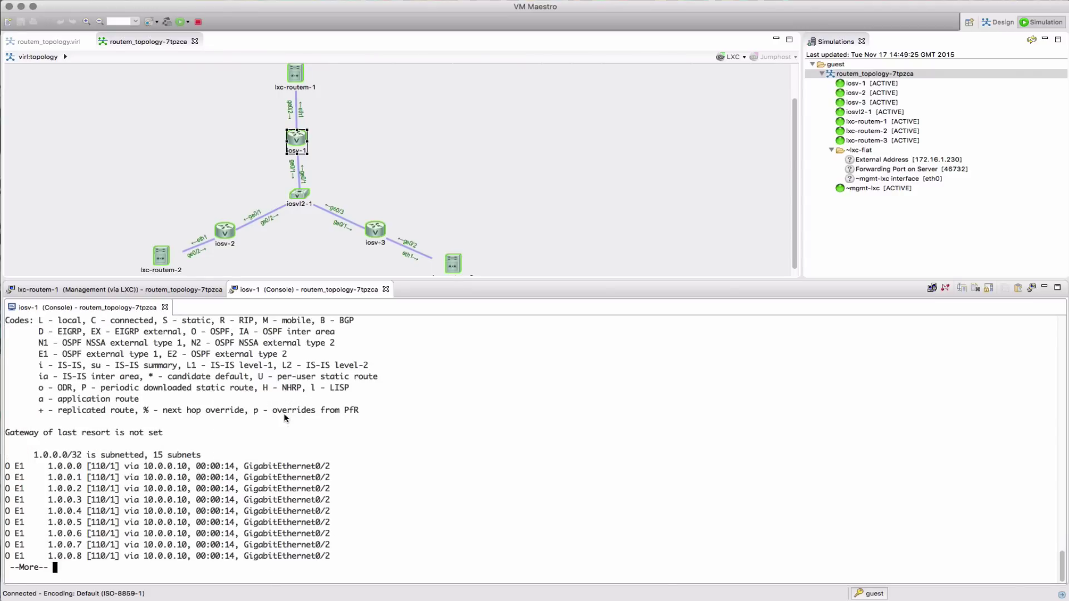
{"action": "key", "text": "space"}
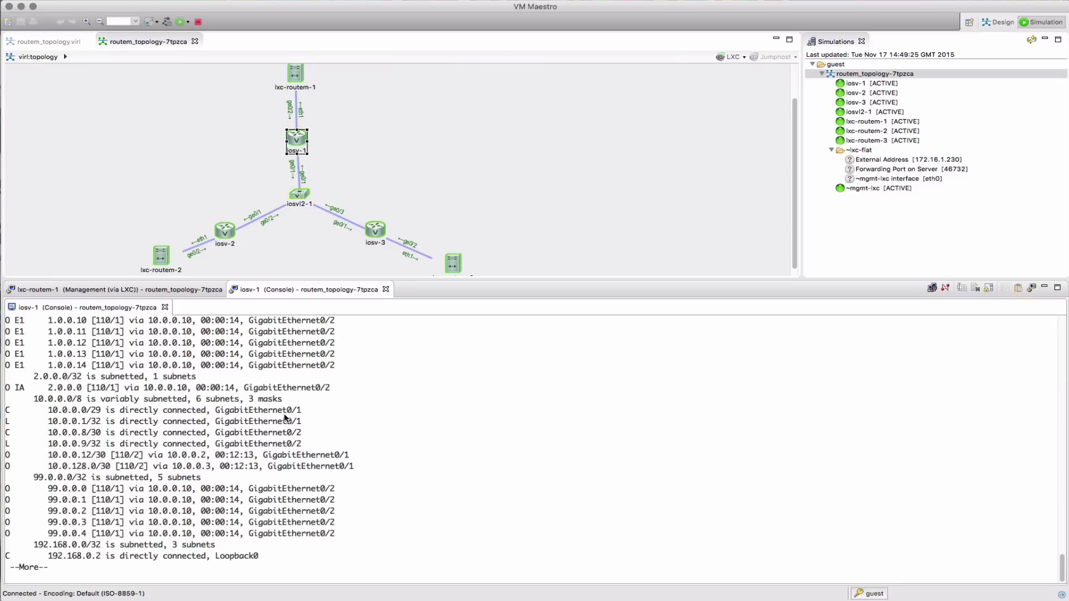
{"action": "scroll", "coordinate": [284, 417], "scroll_direction": "up", "scroll_amount": 2}
{"action": "scroll", "coordinate": [285, 418], "scroll_direction": "up", "scroll_amount": 4}
{"action": "scroll", "coordinate": [284, 417], "scroll_direction": "down", "scroll_amount": 4}
{"action": "scroll", "coordinate": [285, 418], "scroll_direction": "down", "scroll_amount": 2}
{"action": "key", "text": "space"}
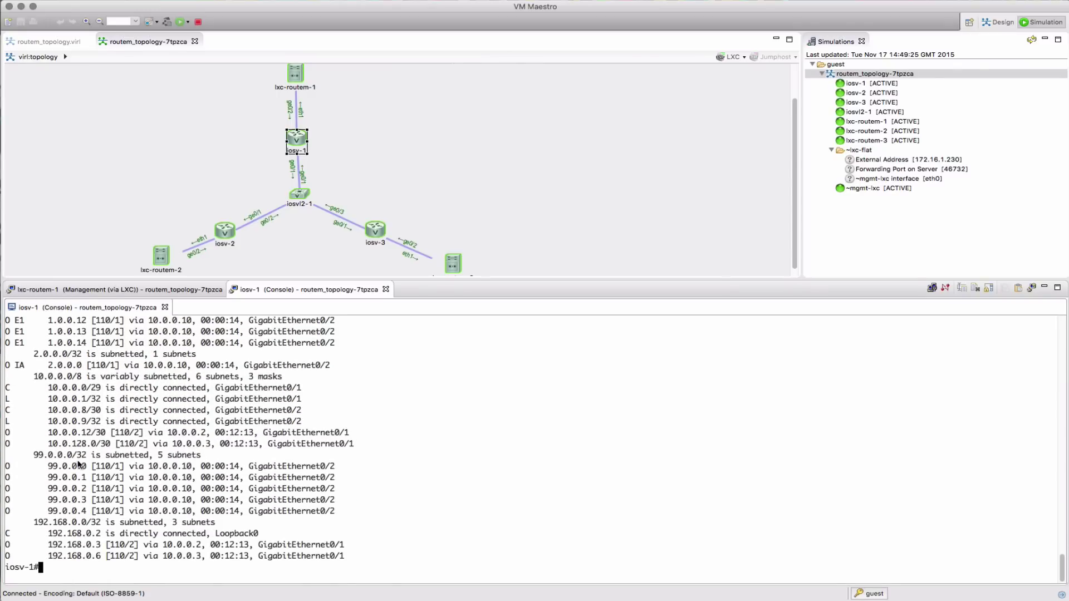
{"action": "right_click", "coordinate": [375, 232]}
{"action": "mouse_move", "coordinate": [402, 251]}
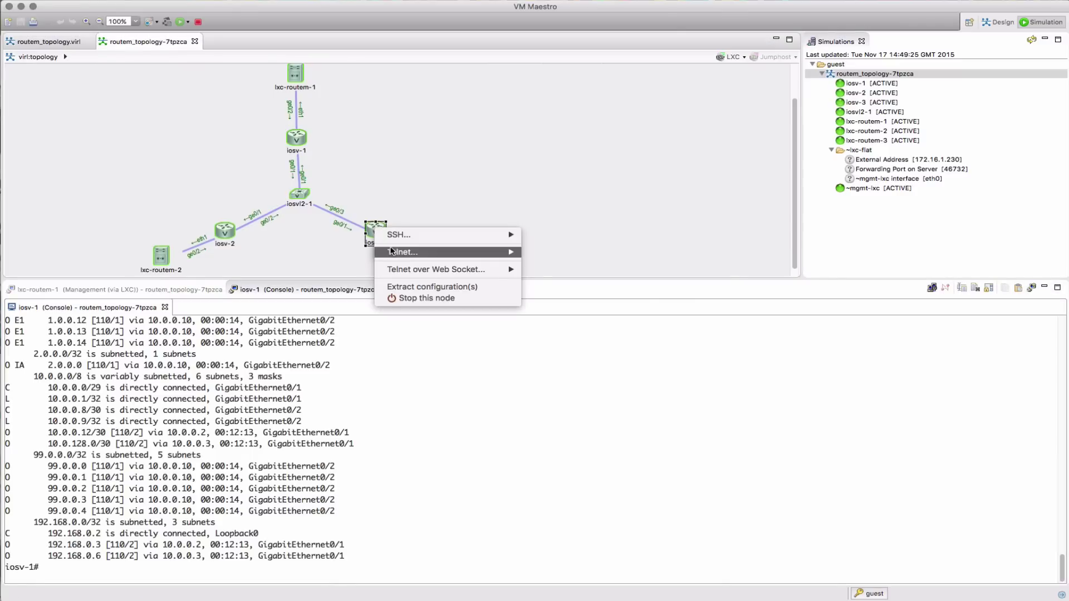
{"action": "left_click", "coordinate": [565, 272]}
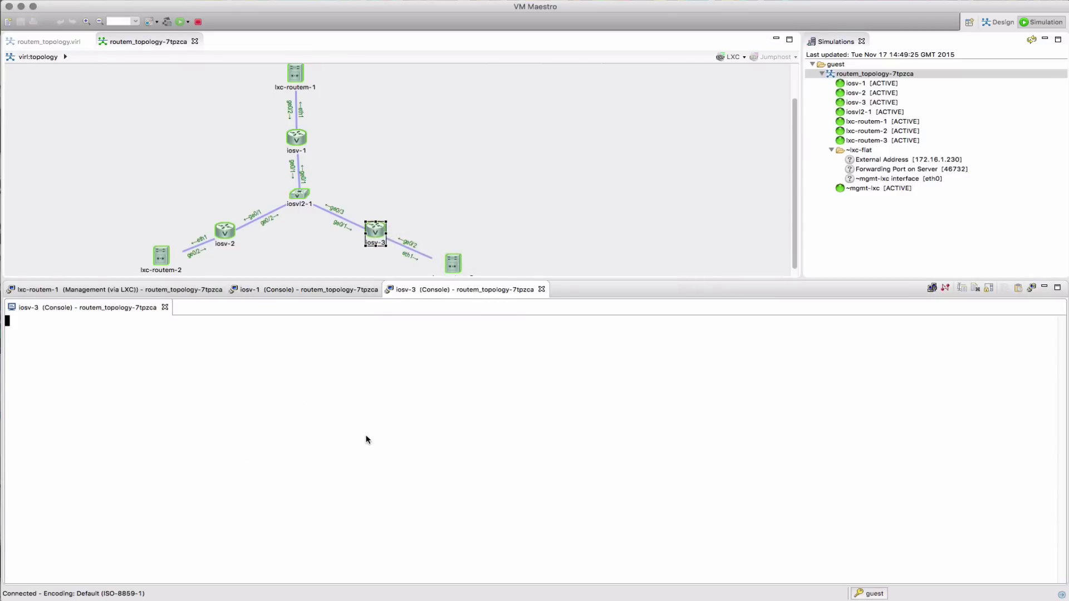
{"action": "key", "text": "Return"}
{"action": "type", "text": "n"}
{"action": "key", "text": "Return"}
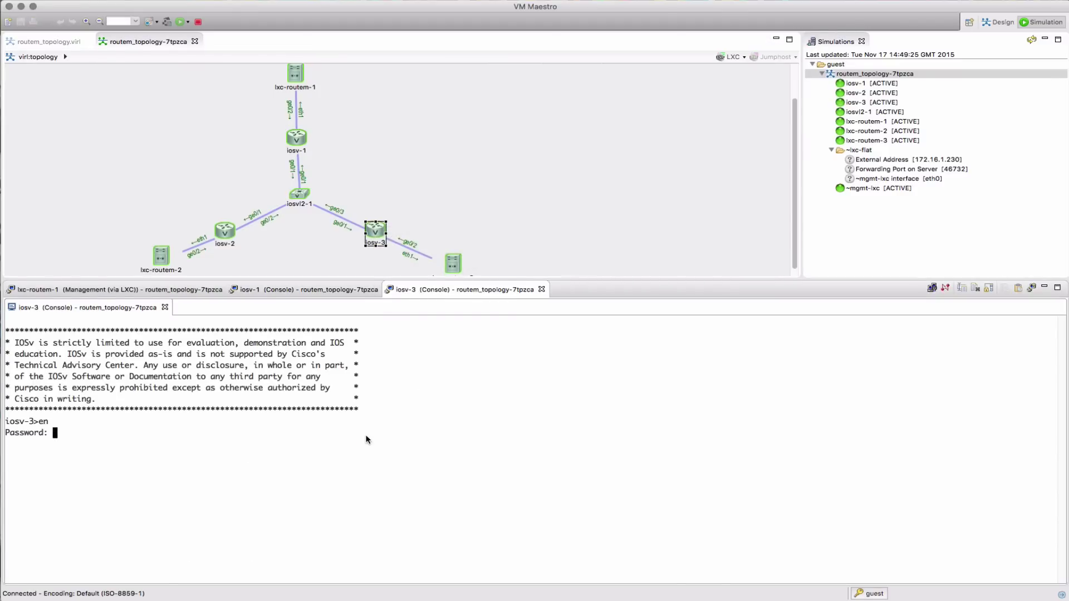
{"action": "type", "text": "cisco"}
{"action": "key", "text": "Return"}
Page through iosv-3's routing table showing external routes 1.0.0.0–1.0.0.14 via 10.0.0.1.
{"action": "type", "text": "show ip route"}
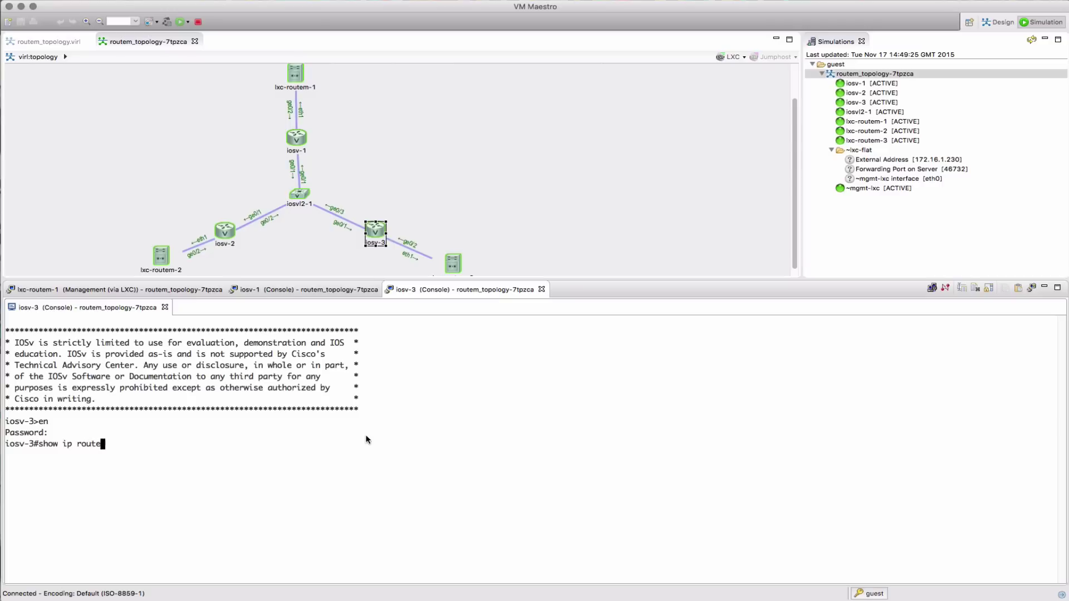
{"action": "key", "text": "Return"}
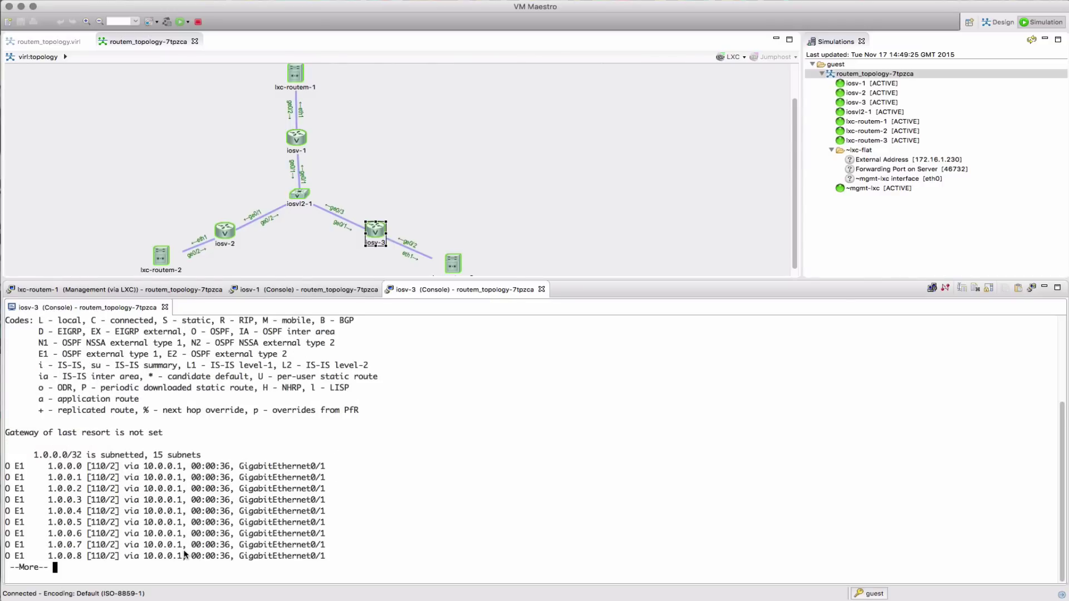
{"action": "key", "text": "space"}
{"action": "key", "text": "space"}
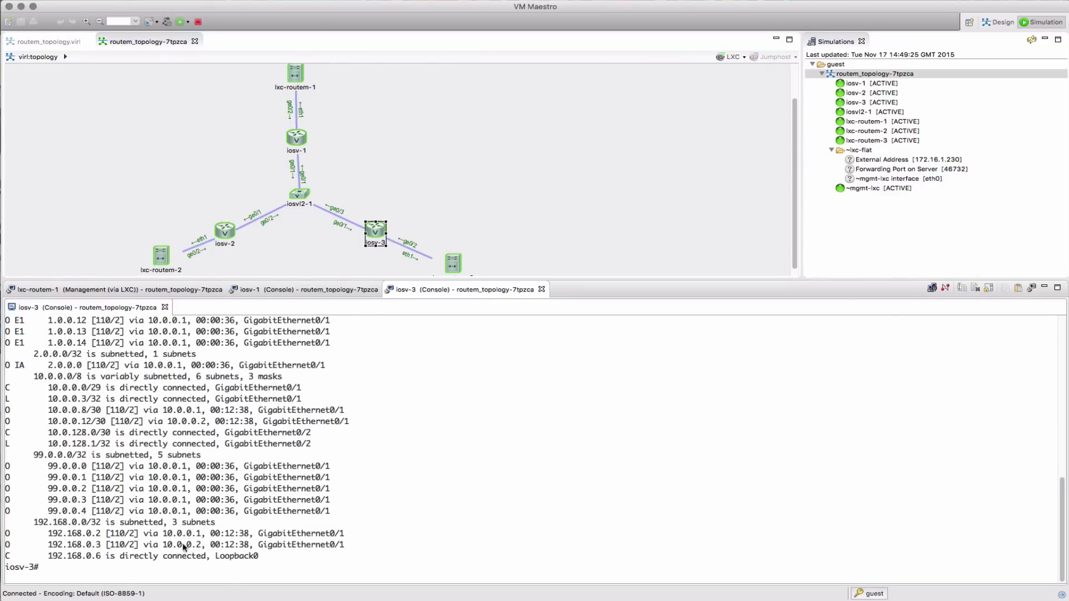
SSH into lxc-routem-3's management interface and write an ospf.txt config with neighbor 10.0.128.1.
{"action": "right_click", "coordinate": [459, 265]}
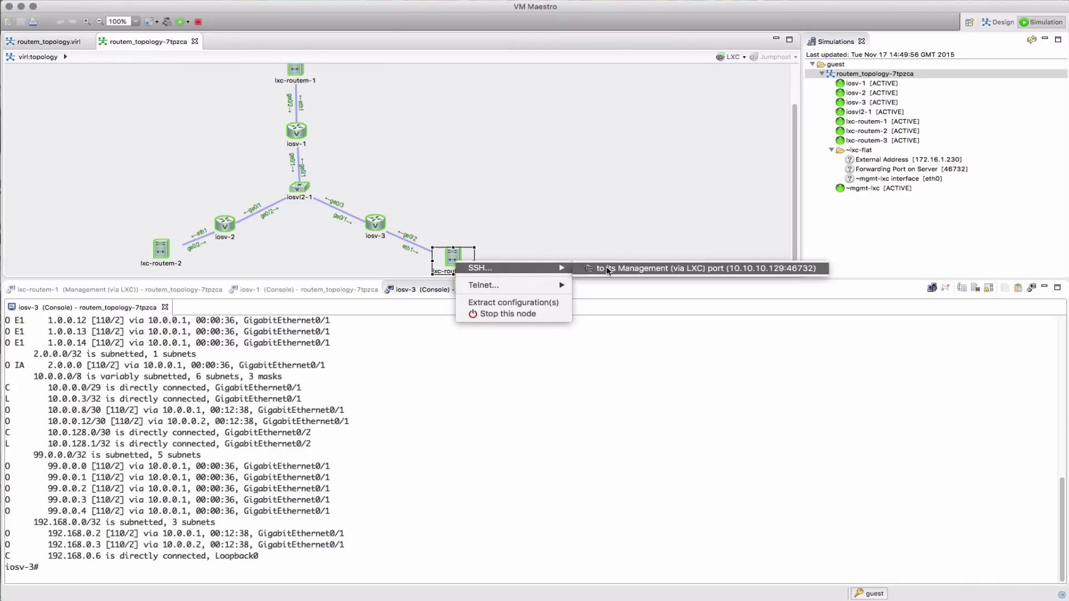
{"action": "left_click", "coordinate": [607, 265]}
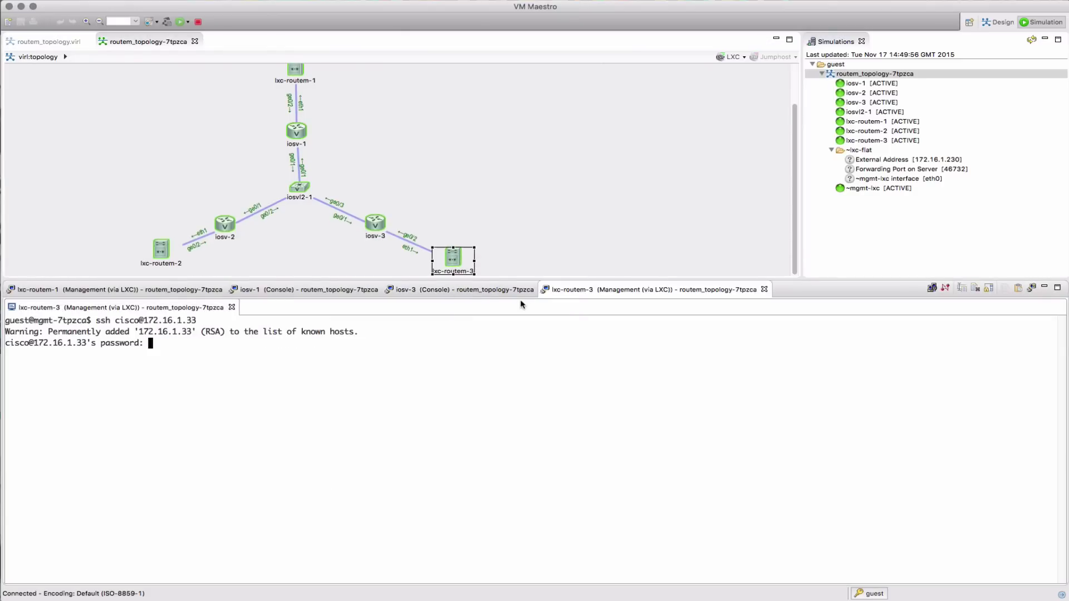
{"action": "key", "text": "Return"}
{"action": "type", "text": "i ospf"}
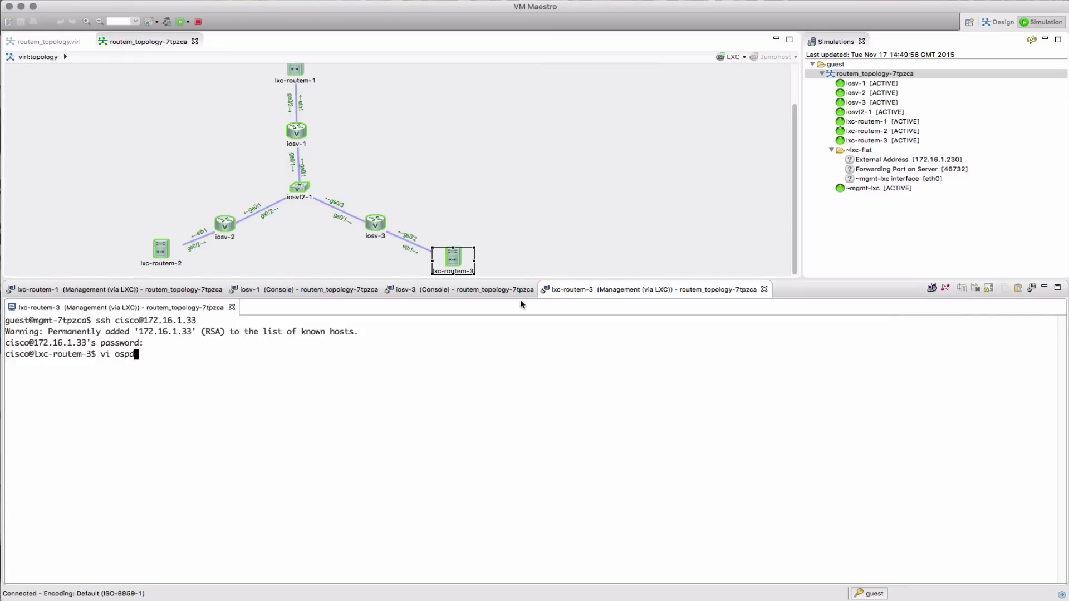
{"action": "type", "text": ".txt"}
{"action": "key", "text": "Return"}
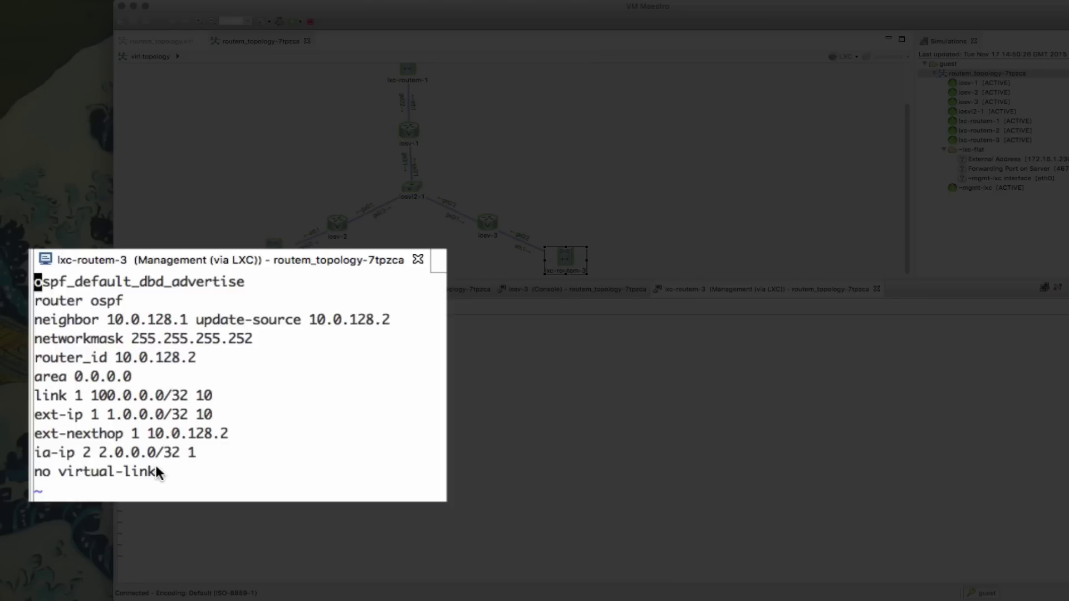
Save ospf.txt and run 'routem -f ospf.txt' on lxc-routem-3.
{"action": "type", "text": ":w"}
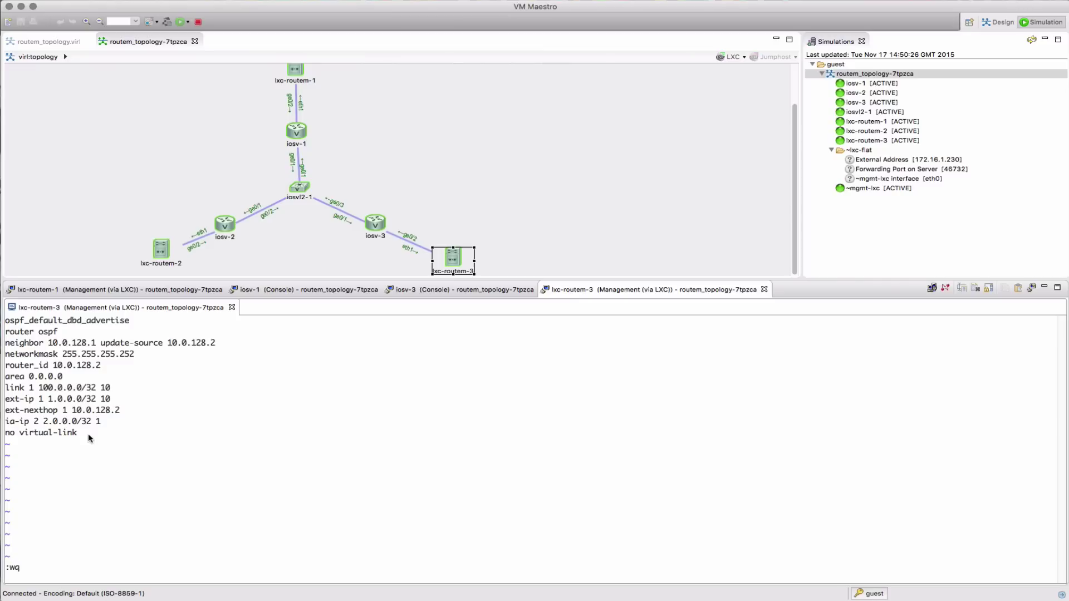
{"action": "type", "text": "q"}
{"action": "key", "text": "Return"}
{"action": "type", "text": "routem -"}
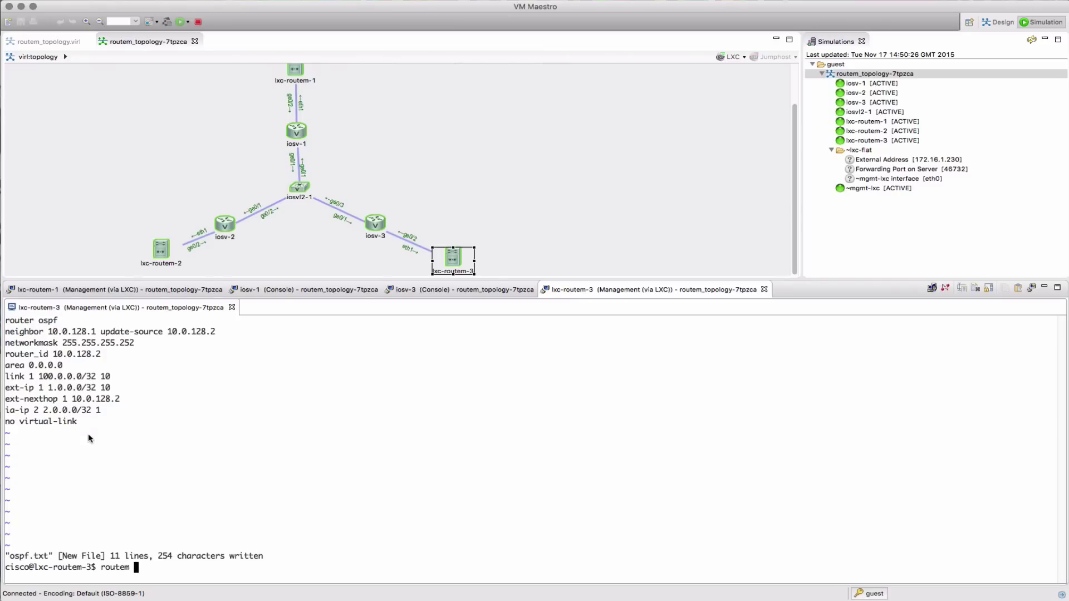
{"action": "type", "text": "f ospf.txt"}
{"action": "key", "text": "Return"}
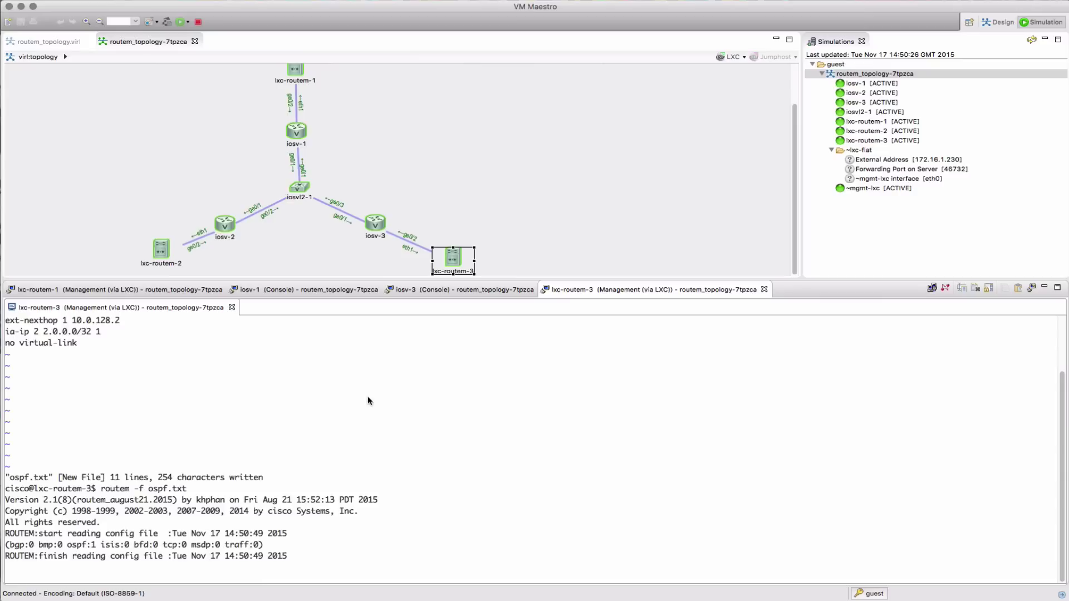
On iosv-3, list the OSPF database and page through all of it.
{"action": "left_click", "coordinate": [493, 290]}
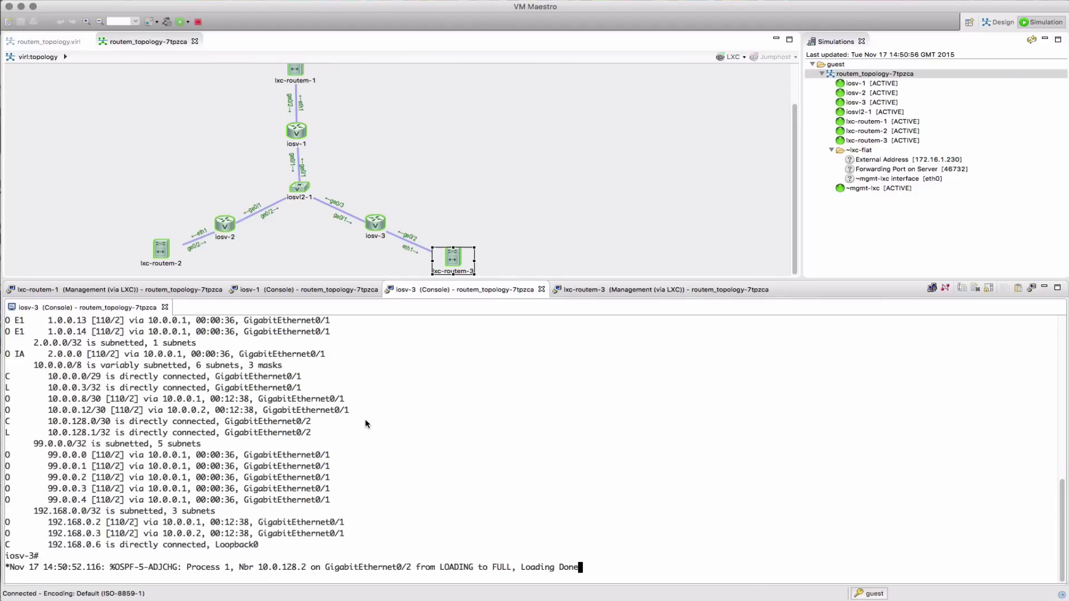
{"action": "key", "text": "Return"}
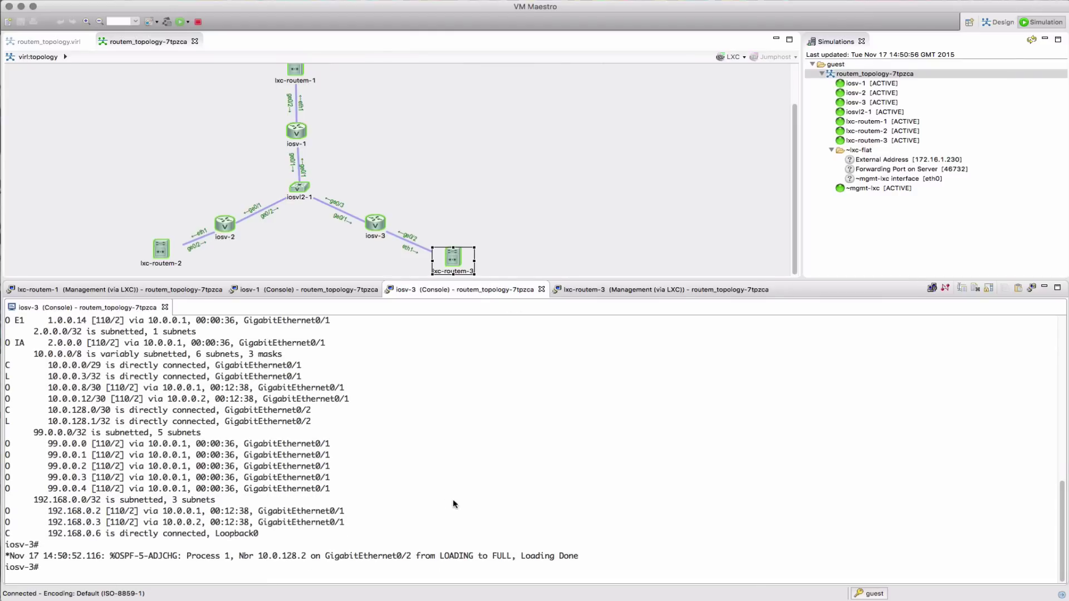
{"action": "type", "text": "show ip os"}
{"action": "key", "text": "Tab"}
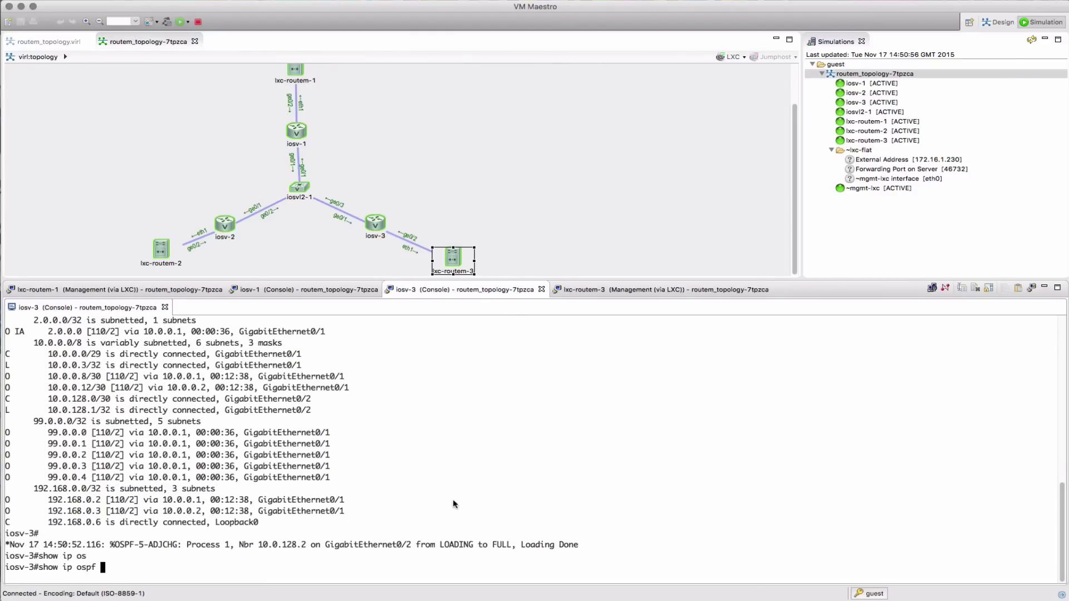
{"action": "type", "text": "da"}
{"action": "key", "text": "Tab"}
{"action": "key", "text": "Return"}
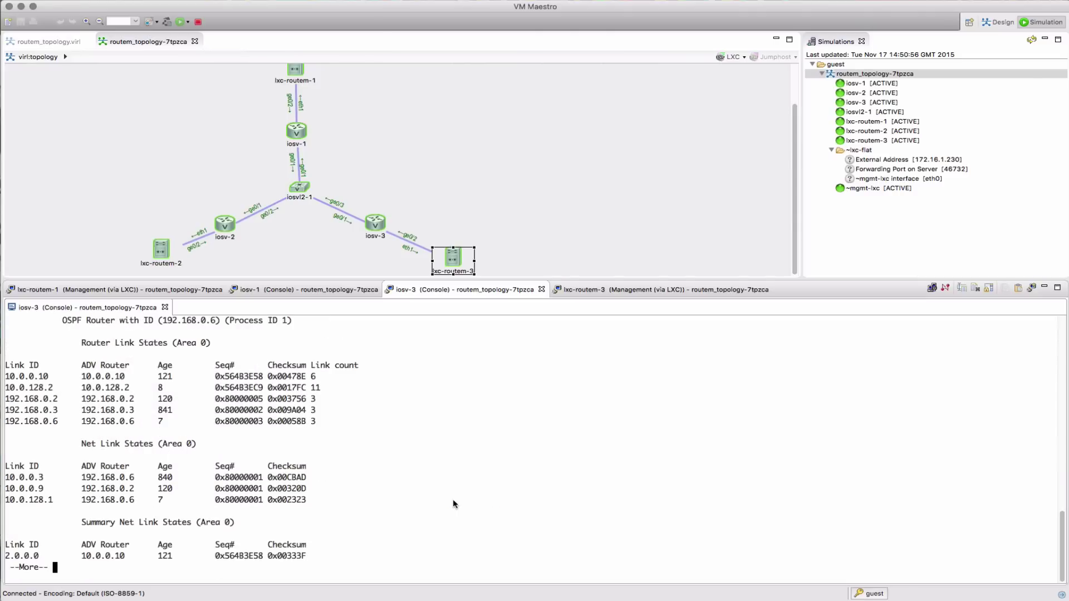
{"action": "key", "text": "space"}
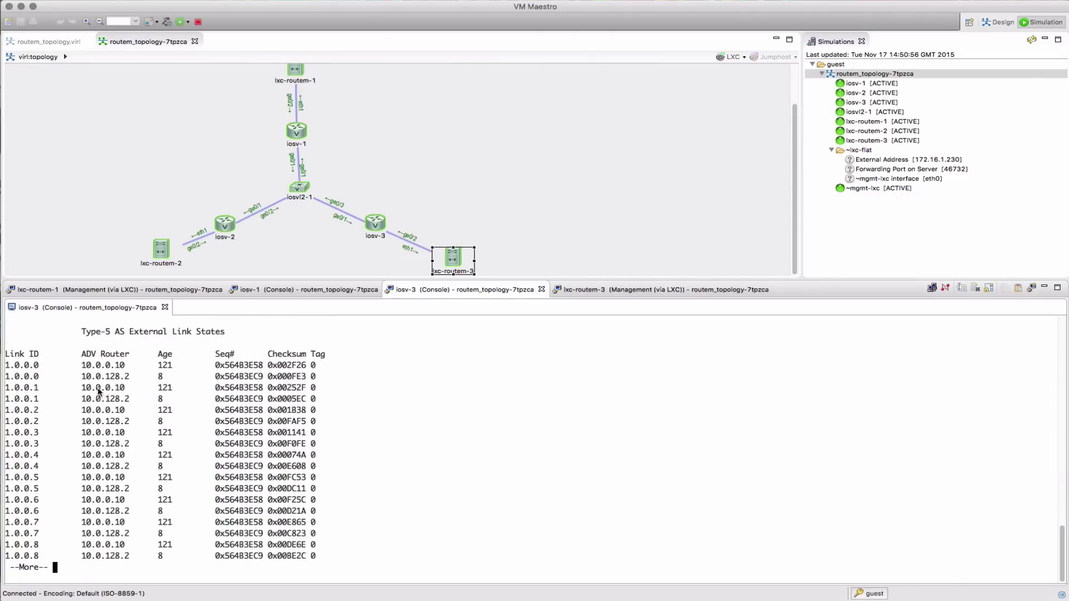
{"action": "key", "text": "space"}
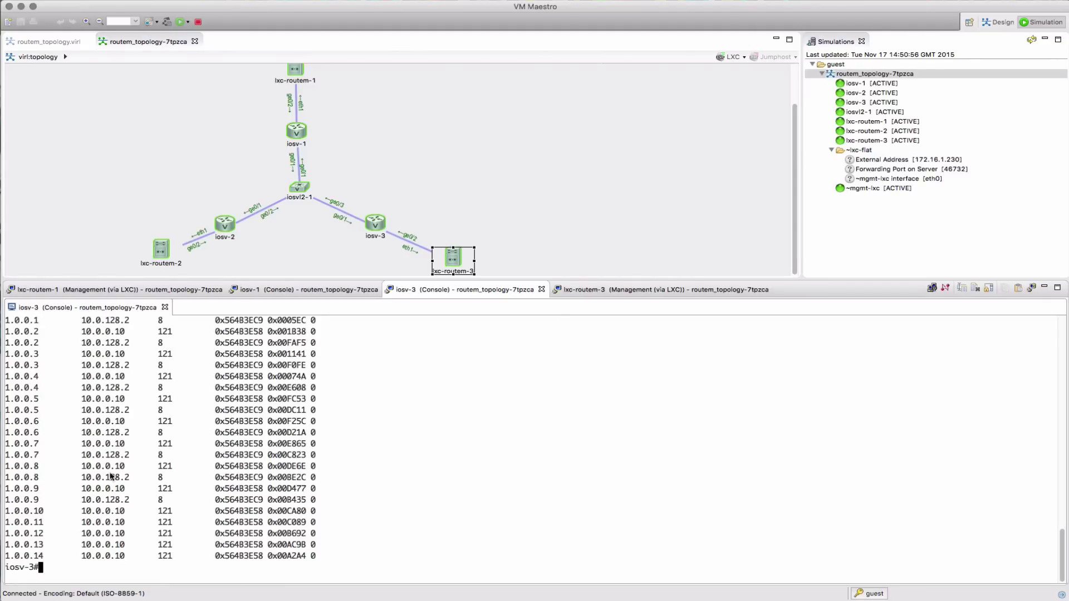
Page through iosv-3's routing table, now with ten 100.0.0.x routes via 10.0.128.2.
{"action": "type", "text": "show ip "}
{"action": "type", "text": "route"}
{"action": "key", "text": "Return"}
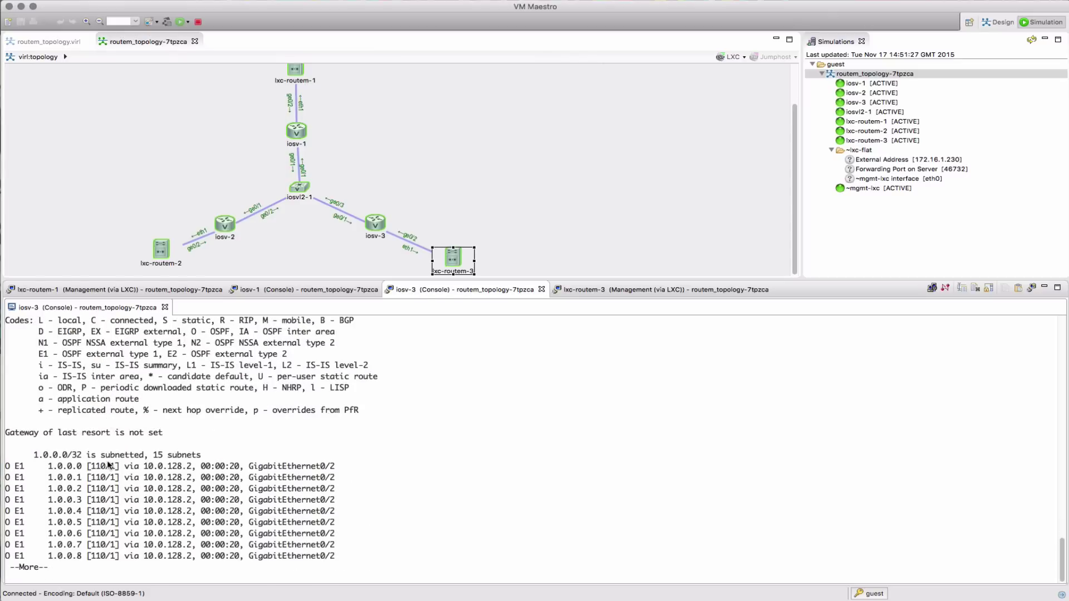
{"action": "key", "text": "space"}
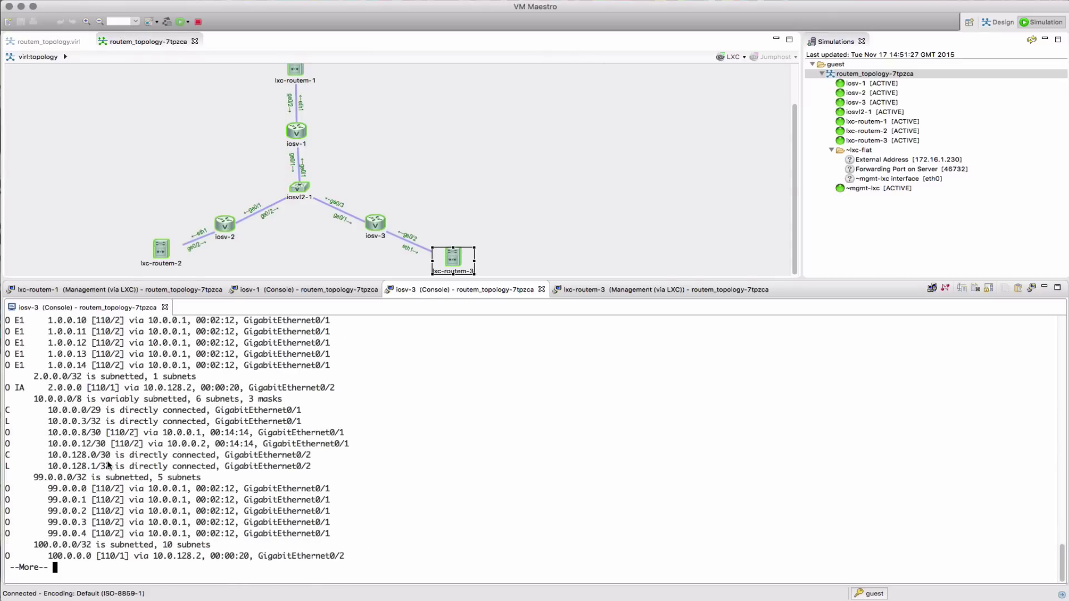
{"action": "key", "text": "space"}
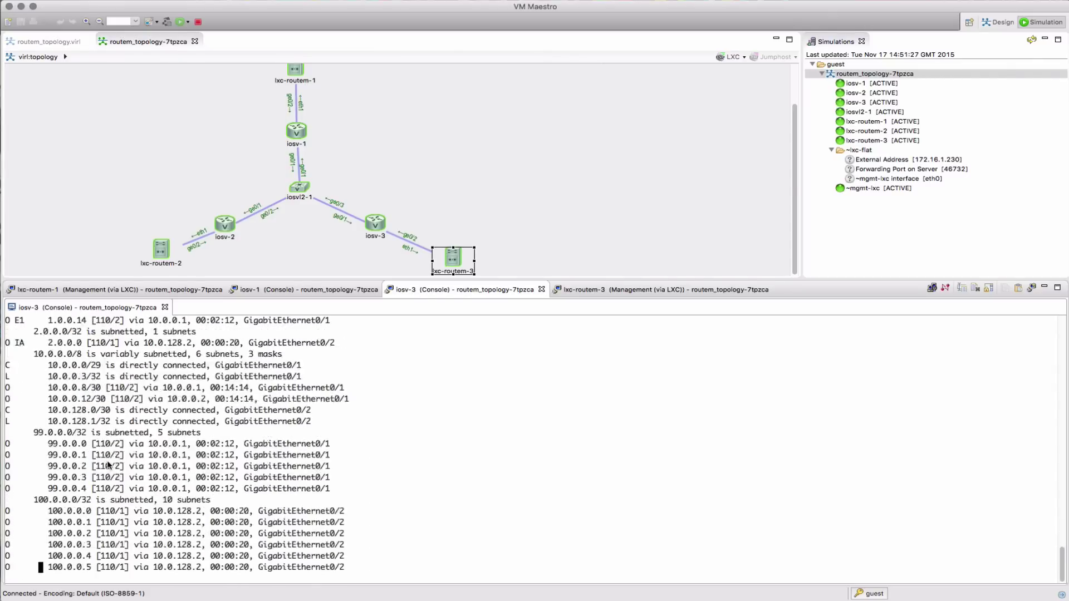
Open an SSH Management session to iosv-2 and log in as cisco.
{"action": "right_click", "coordinate": [224, 226]}
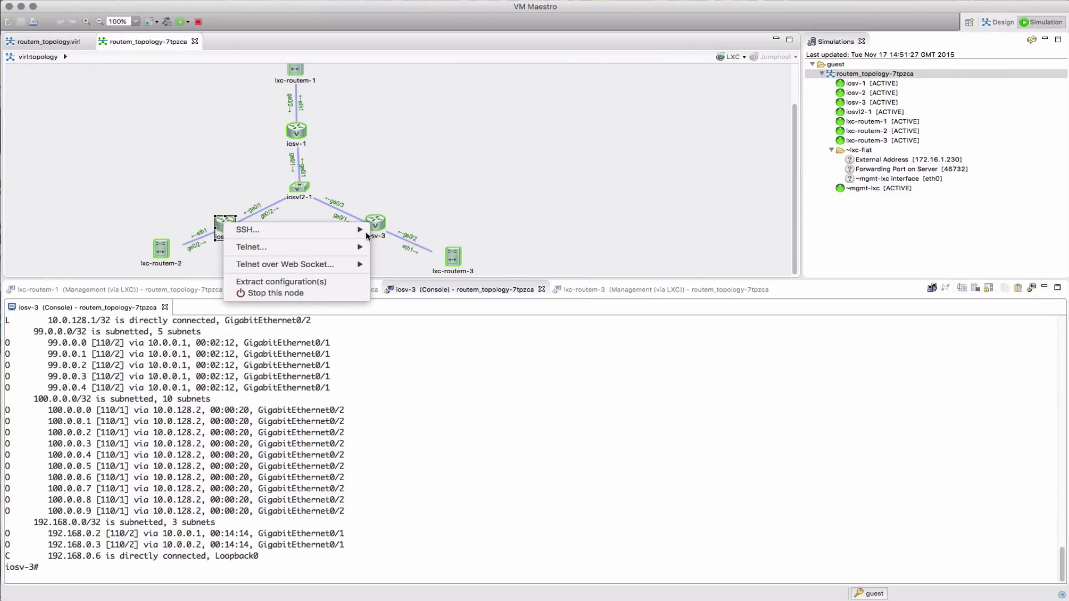
{"action": "left_click", "coordinate": [390, 230]}
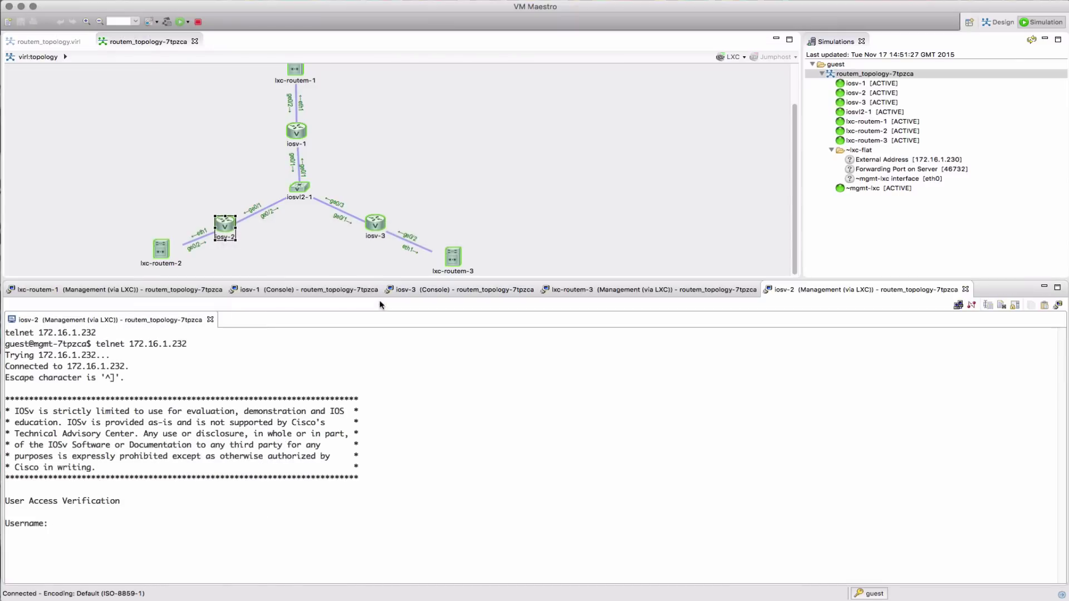
{"action": "type", "text": "cisco"}
{"action": "key", "text": "Return"}
{"action": "type", "text": "cisco"}
{"action": "key", "text": "Return"}
Page through iosv-2's routing table, showing 1.0.0.x and 100.0.0.x routes via 10.0.0.3.
{"action": "type", "text": "sho"}
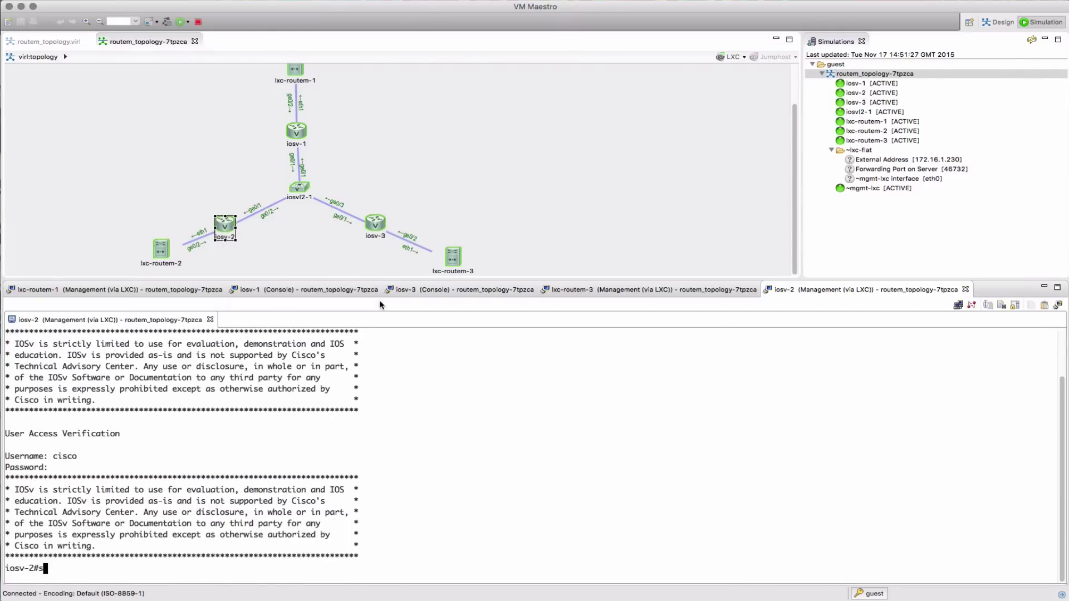
{"action": "type", "text": "w ip route"}
{"action": "key", "text": "Return"}
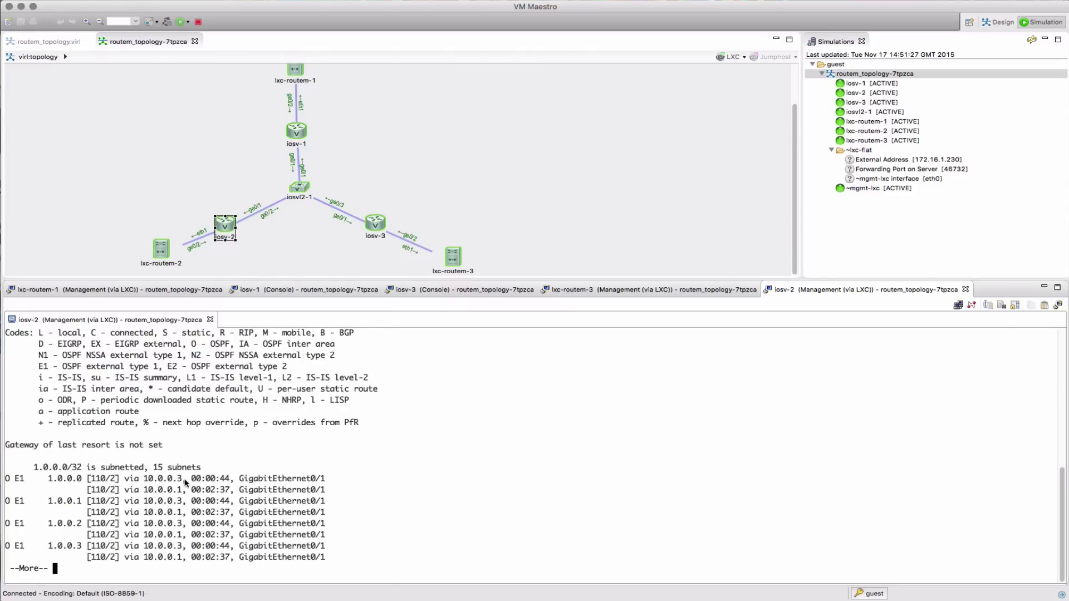
{"action": "key", "text": "space"}
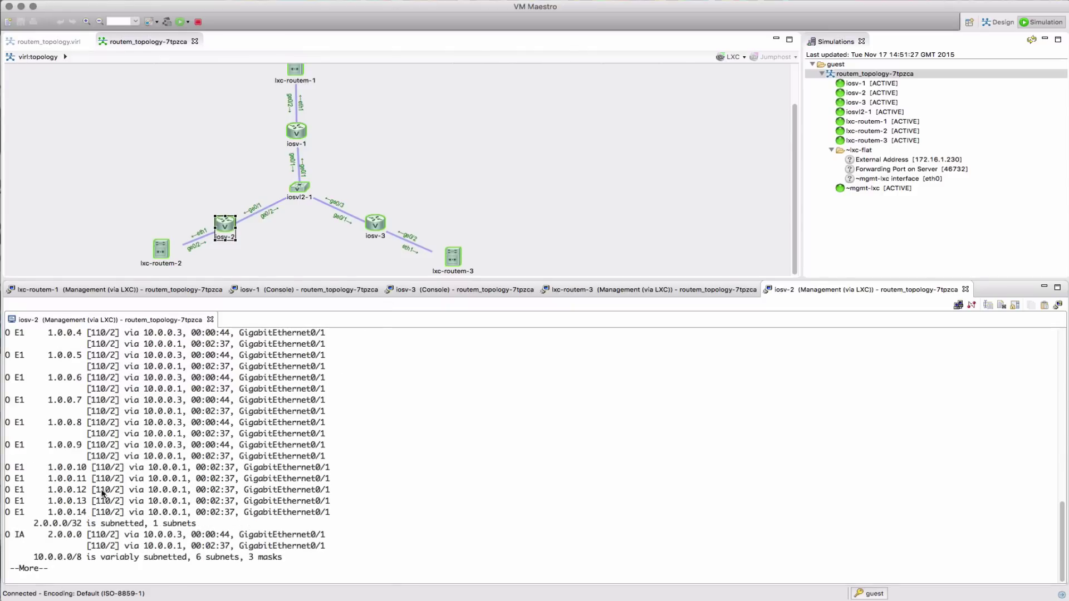
{"action": "key", "text": "space"}
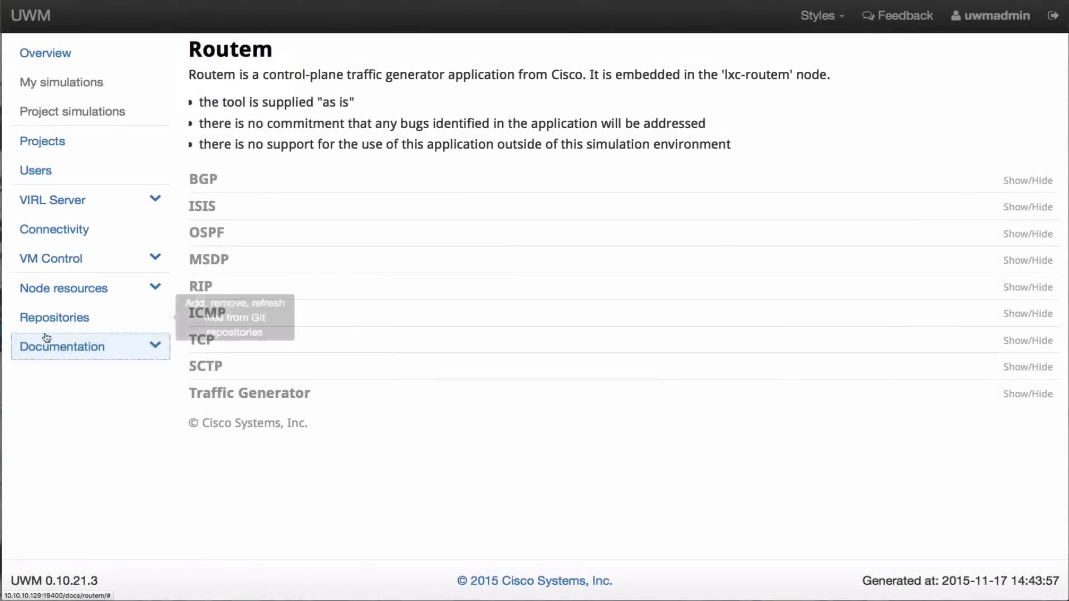
Open UWM's Routem documentation and read through the BGP v4 unicast example.
{"action": "left_click", "coordinate": [69, 348]}
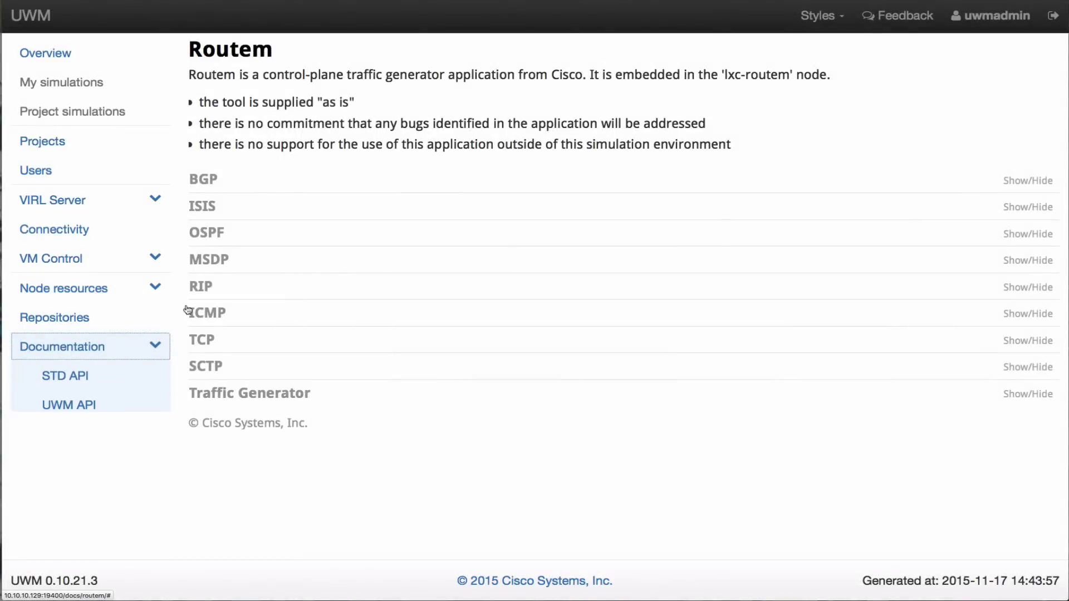
{"action": "left_click", "coordinate": [212, 180]}
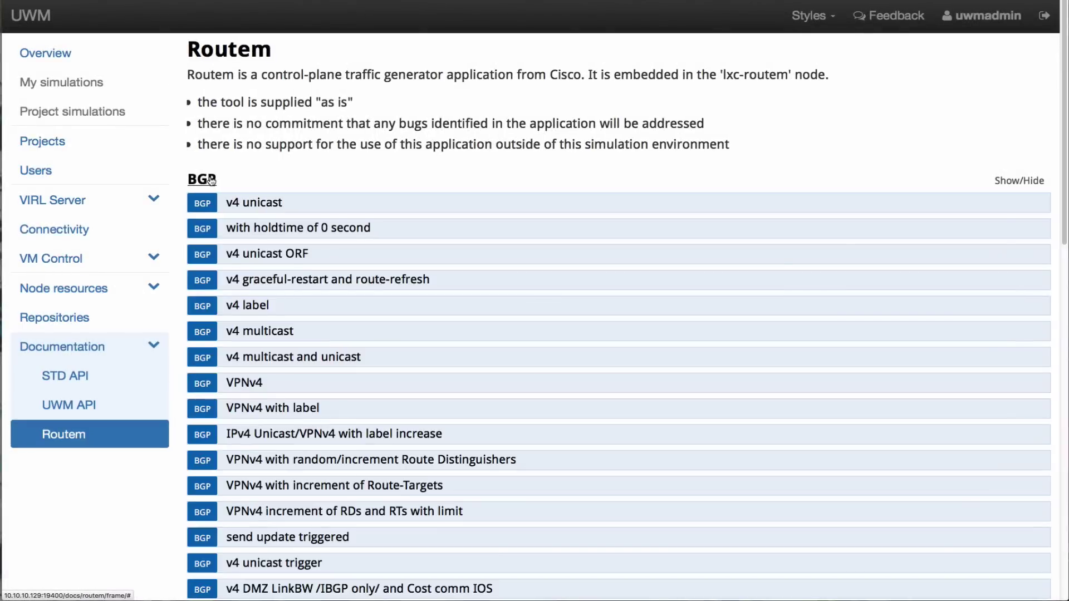
{"action": "left_click", "coordinate": [253, 202]}
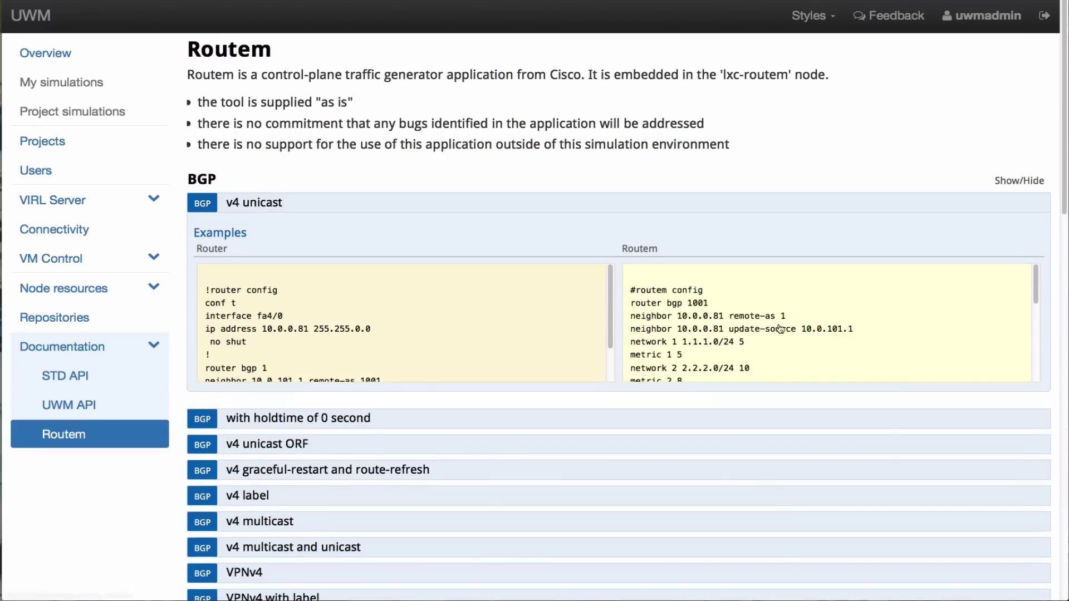
{"action": "scroll", "coordinate": [489, 318], "scroll_direction": "down", "scroll_amount": 3}
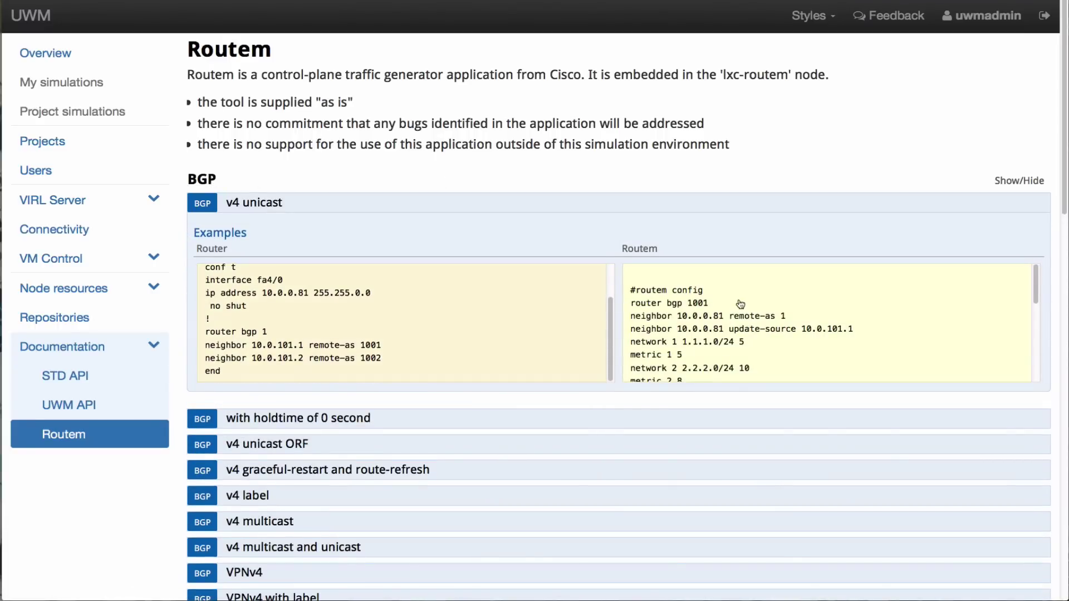
{"action": "scroll", "coordinate": [737, 294], "scroll_direction": "down", "scroll_amount": 1}
{"action": "scroll", "coordinate": [737, 295], "scroll_direction": "down", "scroll_amount": 1}
{"action": "scroll", "coordinate": [738, 295], "scroll_direction": "down", "scroll_amount": 1}
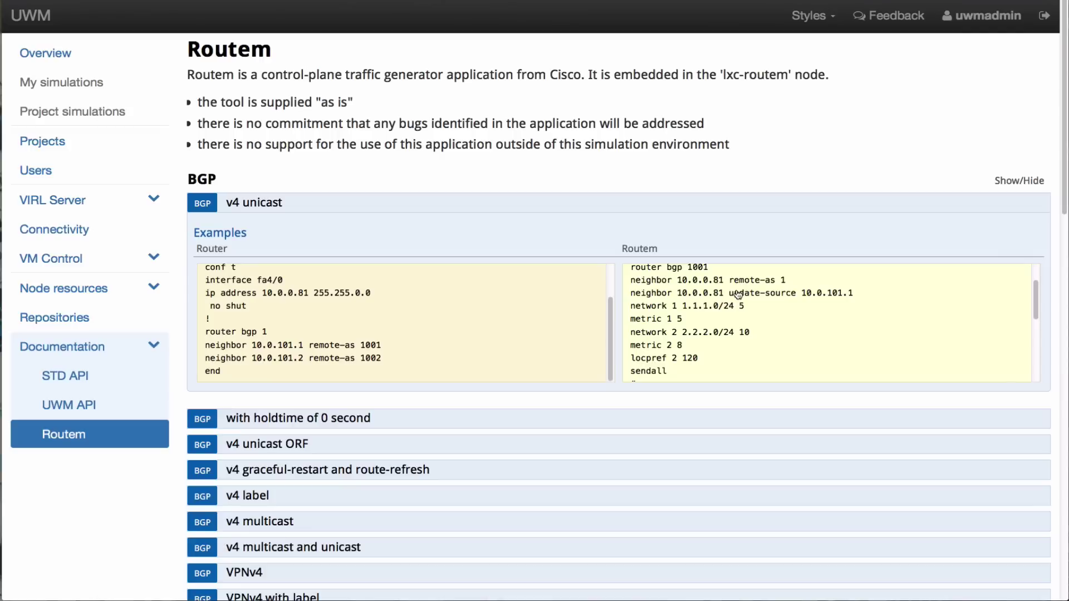
{"action": "scroll", "coordinate": [738, 295], "scroll_direction": "down", "scroll_amount": 1}
{"action": "scroll", "coordinate": [737, 294], "scroll_direction": "down", "scroll_amount": 1}
{"action": "scroll", "coordinate": [738, 295], "scroll_direction": "down", "scroll_amount": 1}
{"action": "scroll", "coordinate": [737, 294], "scroll_direction": "down", "scroll_amount": 1}
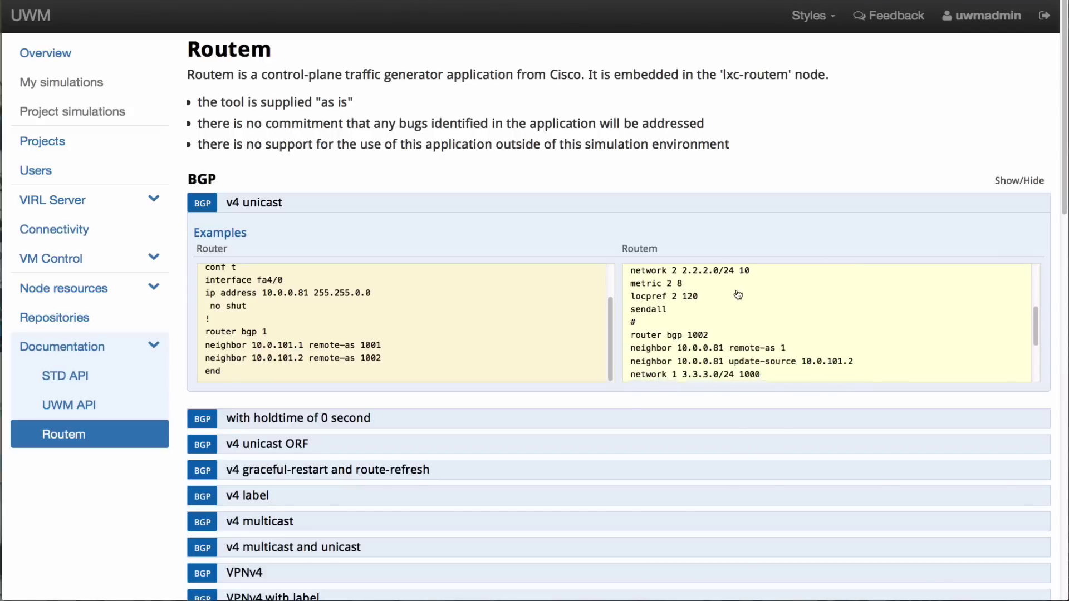
{"action": "scroll", "coordinate": [737, 295], "scroll_direction": "down", "scroll_amount": 1}
{"action": "scroll", "coordinate": [738, 294], "scroll_direction": "down", "scroll_amount": 1}
{"action": "scroll", "coordinate": [737, 294], "scroll_direction": "down", "scroll_amount": 1}
{"action": "scroll", "coordinate": [738, 295], "scroll_direction": "down", "scroll_amount": 1}
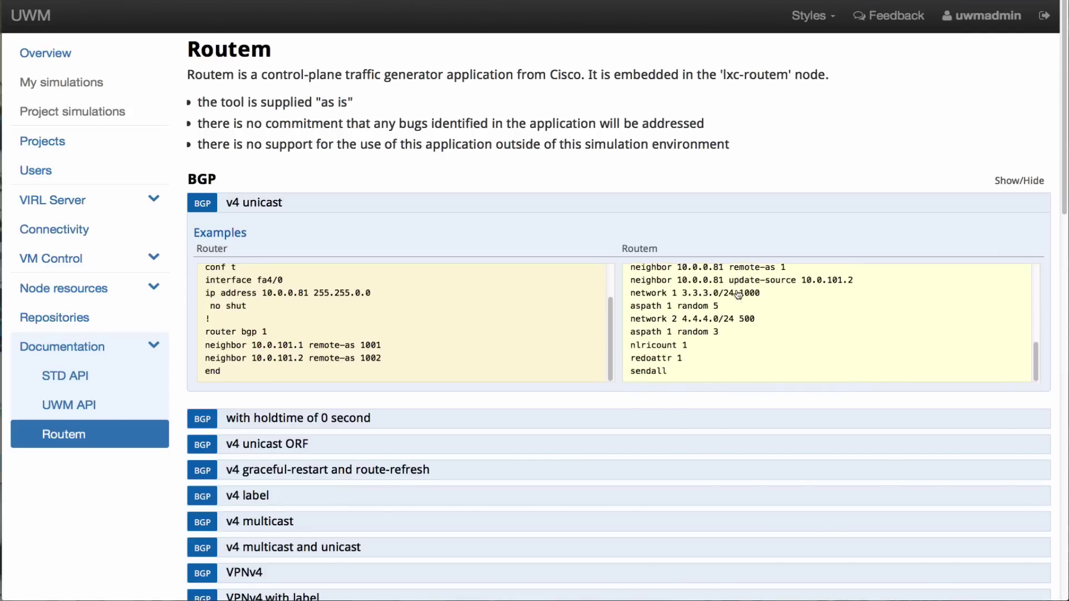
Collapse the v4 unicast example and scroll the remaining documentation.
{"action": "scroll", "coordinate": [737, 294], "scroll_direction": "up", "scroll_amount": 3}
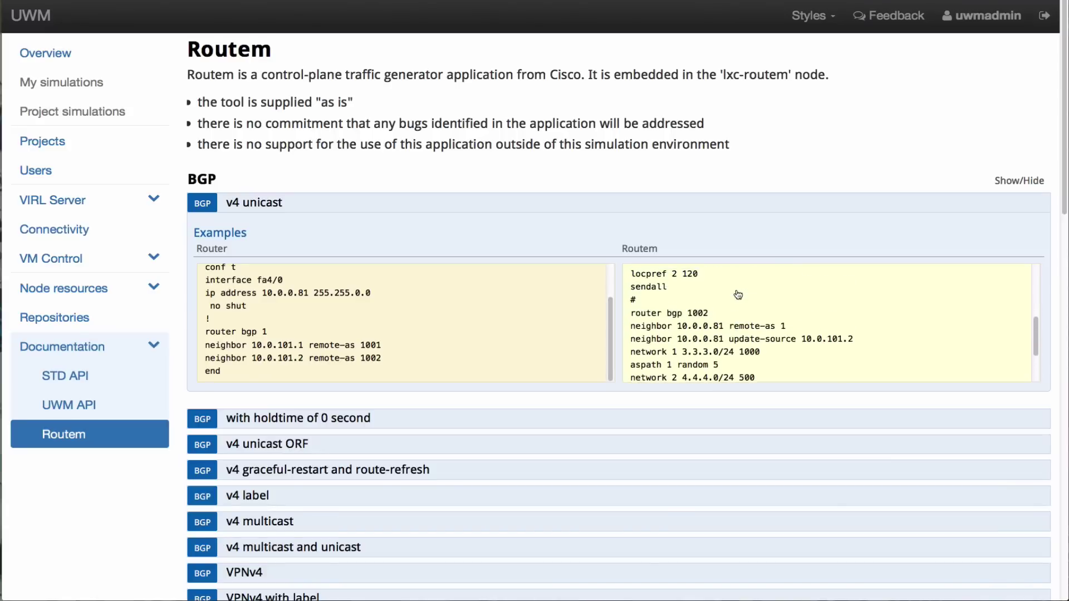
{"action": "left_click", "coordinate": [208, 206]}
{"action": "scroll", "coordinate": [342, 306], "scroll_direction": "down", "scroll_amount": 1}
{"action": "scroll", "coordinate": [343, 308], "scroll_direction": "down", "scroll_amount": 1}
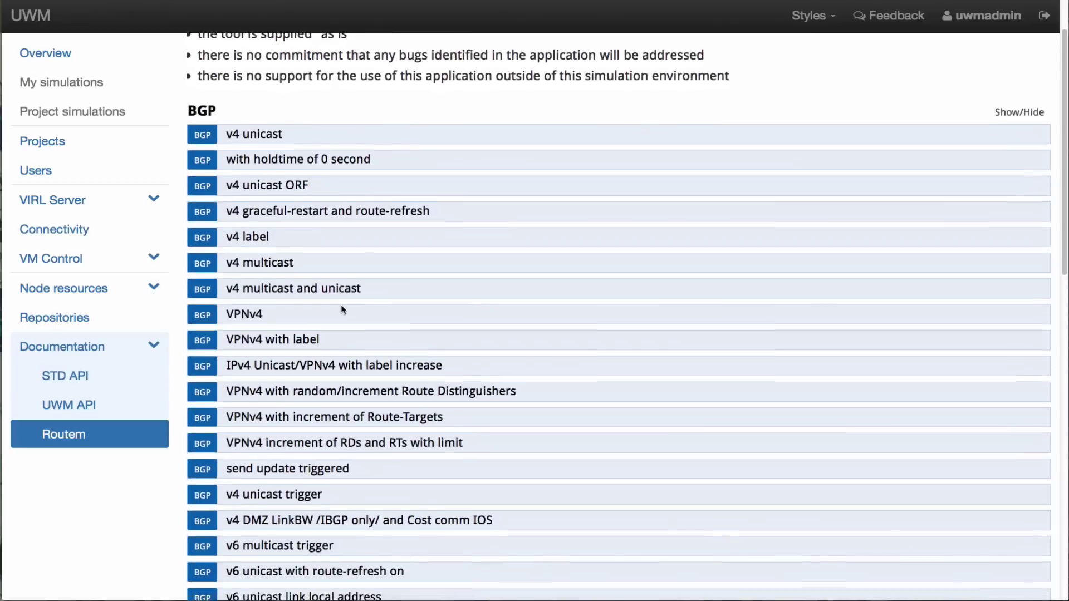
{"action": "scroll", "coordinate": [343, 310], "scroll_direction": "down", "scroll_amount": 1}
{"action": "scroll", "coordinate": [344, 313], "scroll_direction": "down", "scroll_amount": 2}
{"action": "scroll", "coordinate": [342, 310], "scroll_direction": "up", "scroll_amount": 4}
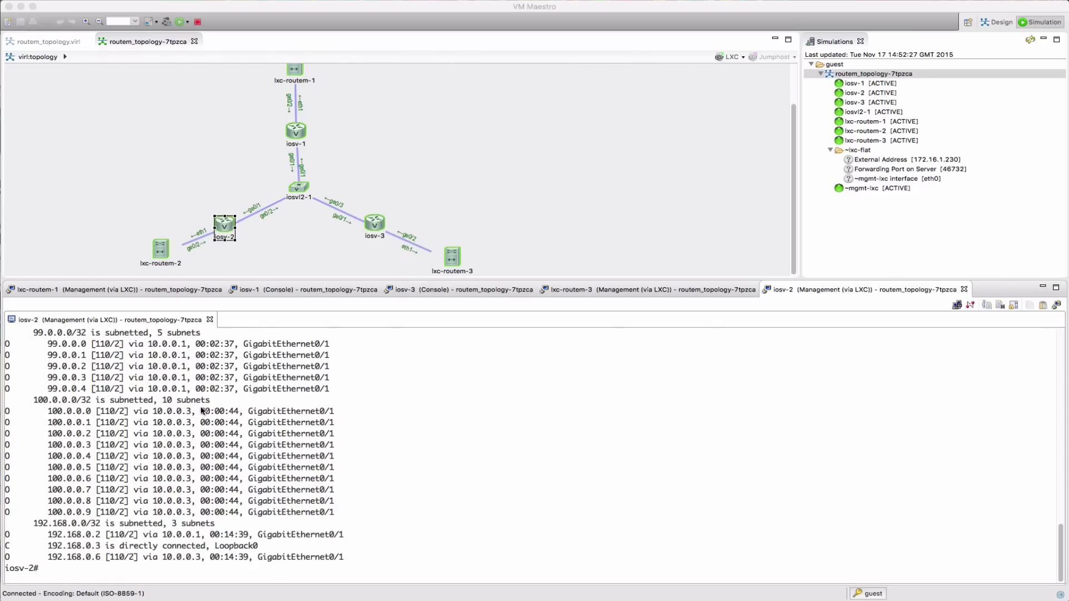
On iosv-2, under router bgp 1, add neighbor 10.0.0.14 with remote-as 1001.
{"action": "type", "text": "conf t"}
{"action": "key", "text": "Return"}
{"action": "type", "text": "route"}
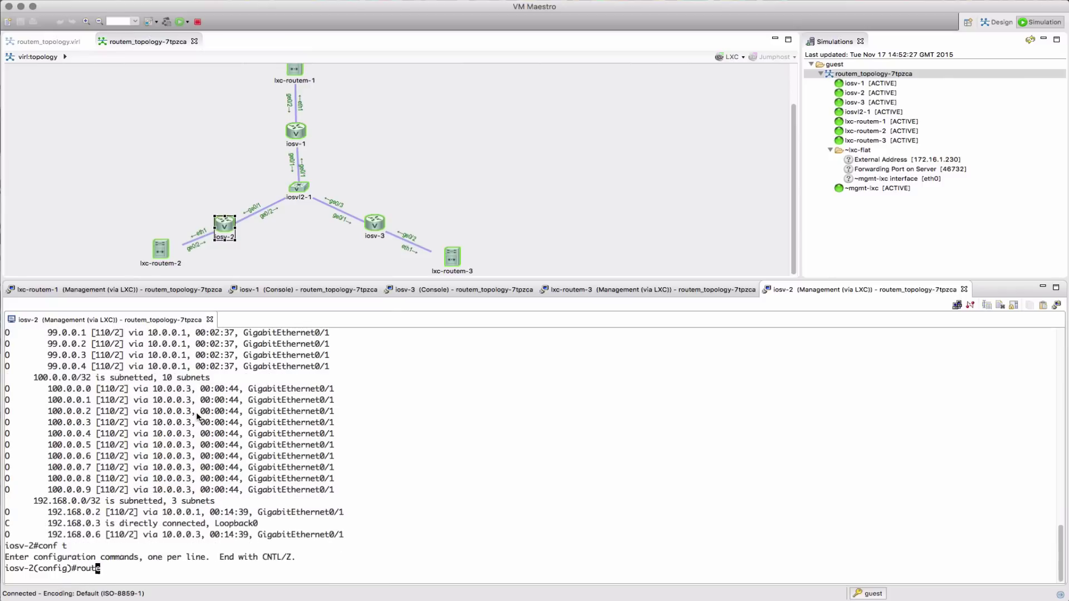
{"action": "type", "text": "r bgp 1"}
{"action": "key", "text": "Return"}
{"action": "type", "text": "ne"}
{"action": "key", "text": "Tab"}
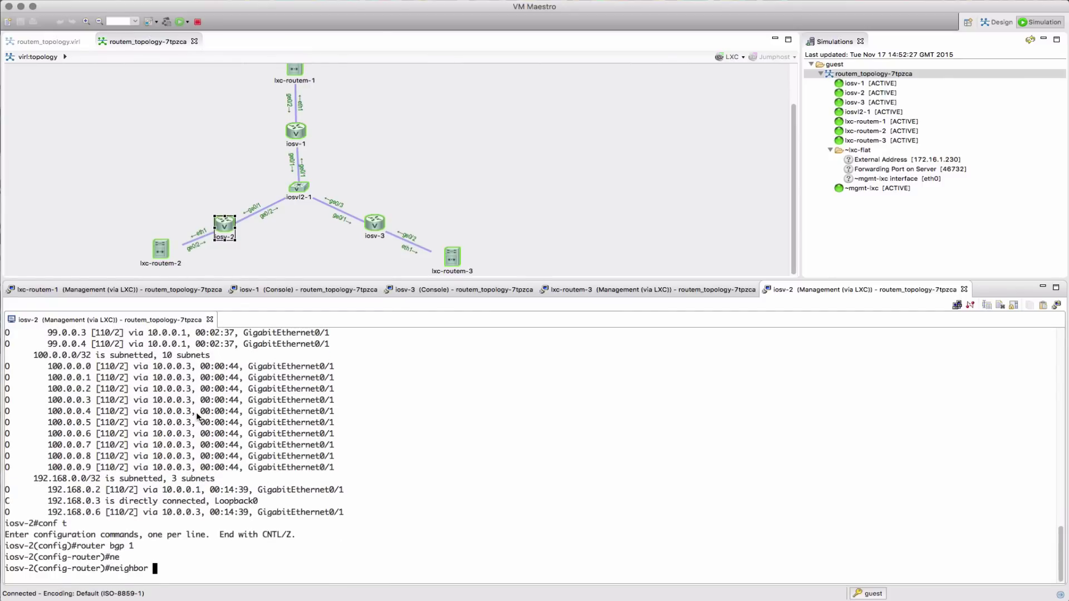
{"action": "type", "text": "10.0.0.1"}
{"action": "type", "text": "4 re"}
{"action": "key", "text": "Tab"}
{"action": "type", "text": "10"}
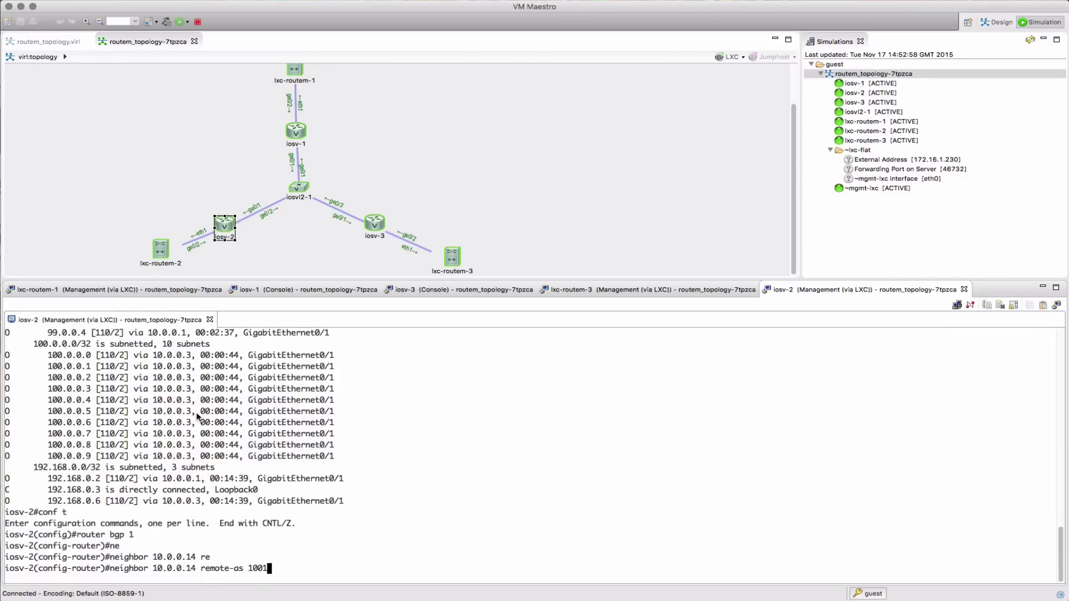
{"action": "key", "text": "Return"}
Activate neighbor 10.0.0.14 in the IPv4 unicast address family, then exit it.
{"action": "type", "text": "ad"}
{"action": "key", "text": "Tab"}
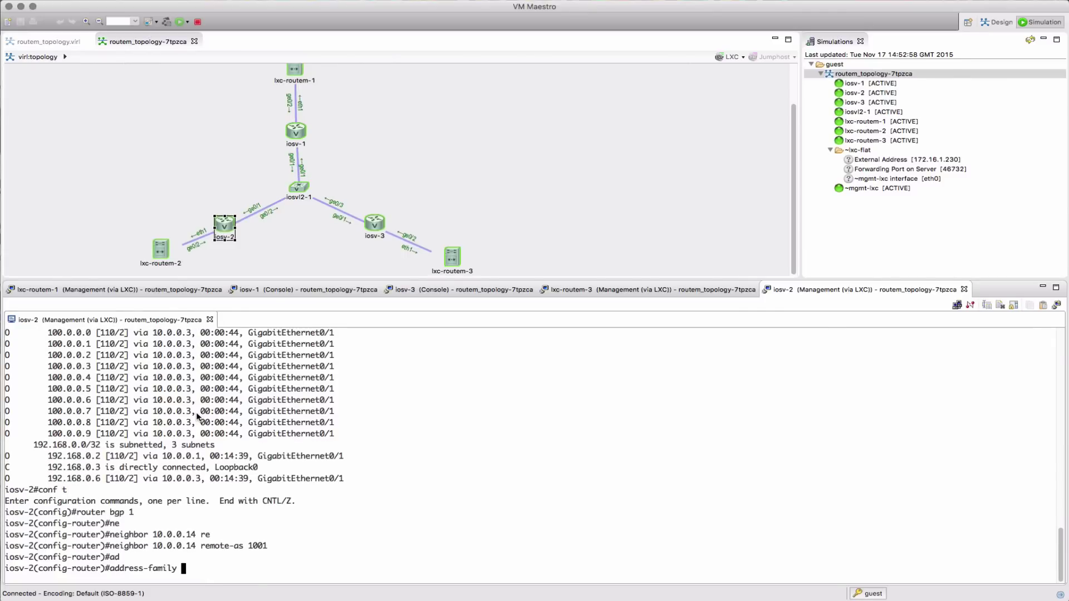
{"action": "type", "text": "ipv"}
{"action": "key", "text": "Tab"}
{"action": "type", "text": "u"}
{"action": "key", "text": "Tab"}
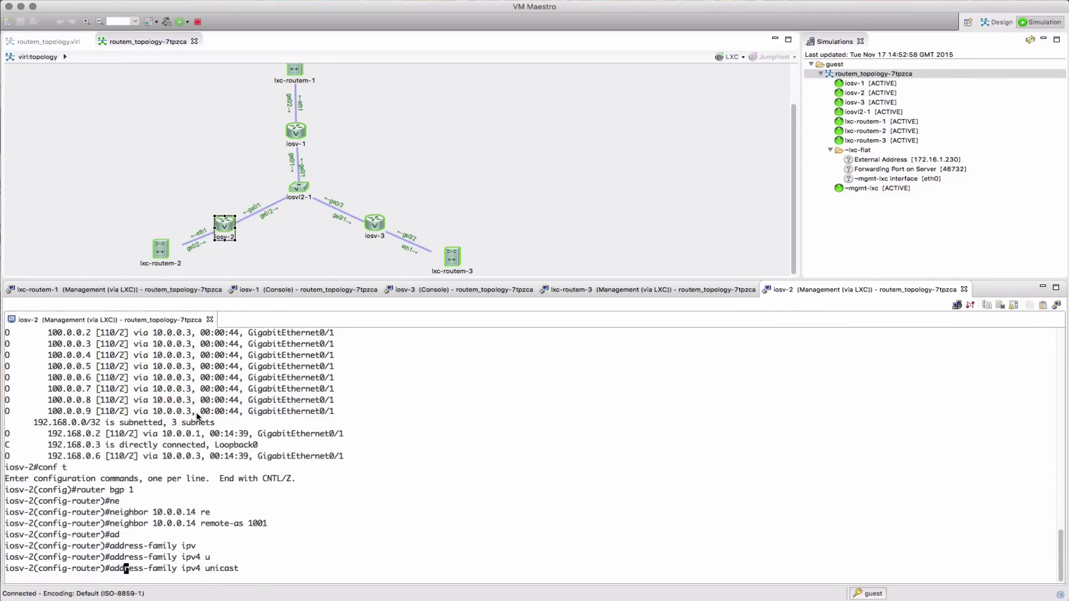
{"action": "key", "text": "Return"}
{"action": "type", "text": "er-af)#n"}
{"action": "key", "text": "Tab"}
{"action": "type", "text": "i"}
{"action": "key", "text": "Tab"}
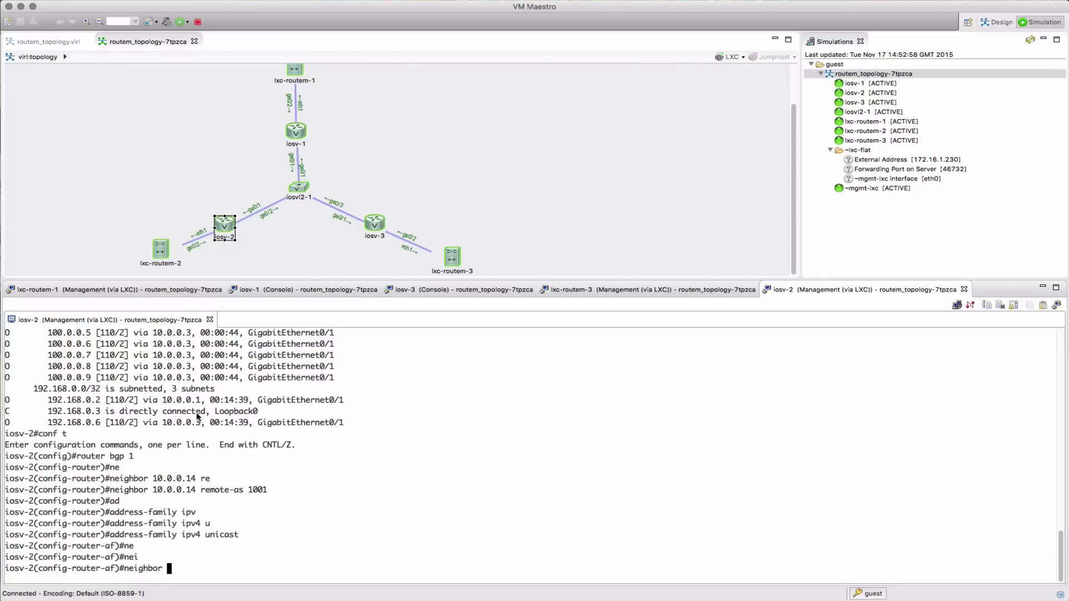
{"action": "type", "text": "0.0.0.14"}
{"action": "type", "text": " ac"}
{"action": "key", "text": "Tab"}
{"action": "key", "text": "Return"}
{"action": "type", "text": "ex"}
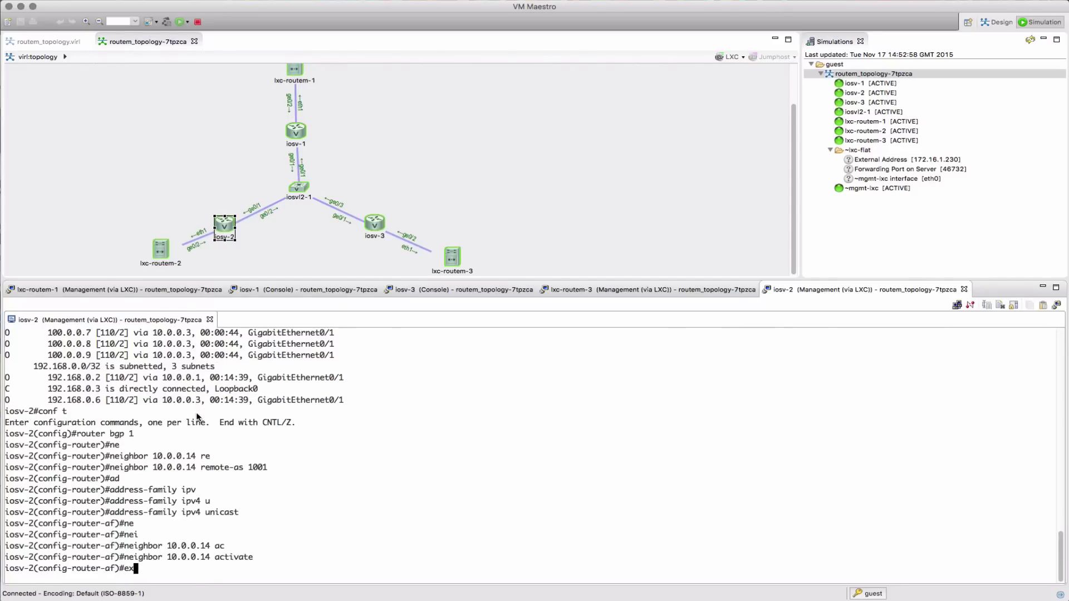
{"action": "type", "text": "it"}
{"action": "key", "text": "Return"}
Leave configuration mode and view iosv-2's running-config showing the new BGP neighbor 10.0.0.14.
{"action": "type", "text": "exit"}
{"action": "key", "text": "Return"}
{"action": "type", "text": "exit"}
{"action": "key", "text": "Return"}
{"action": "type", "text": "sh"}
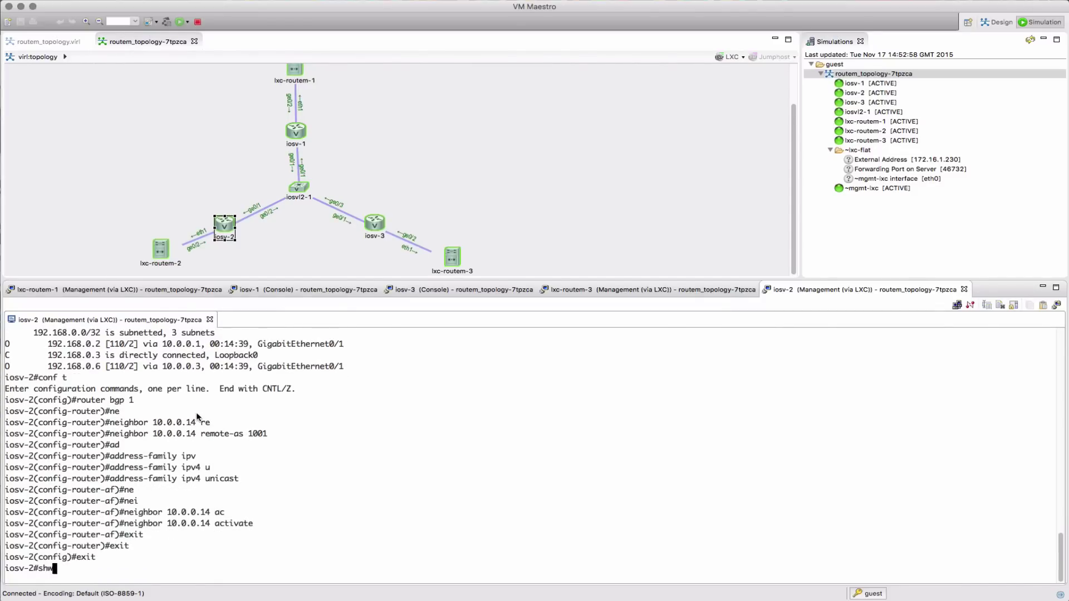
{"action": "type", "text": "ow ru"}
{"action": "key", "text": "Tab"}
{"action": "key", "text": "Return"}
{"action": "type", "text": "show run"}
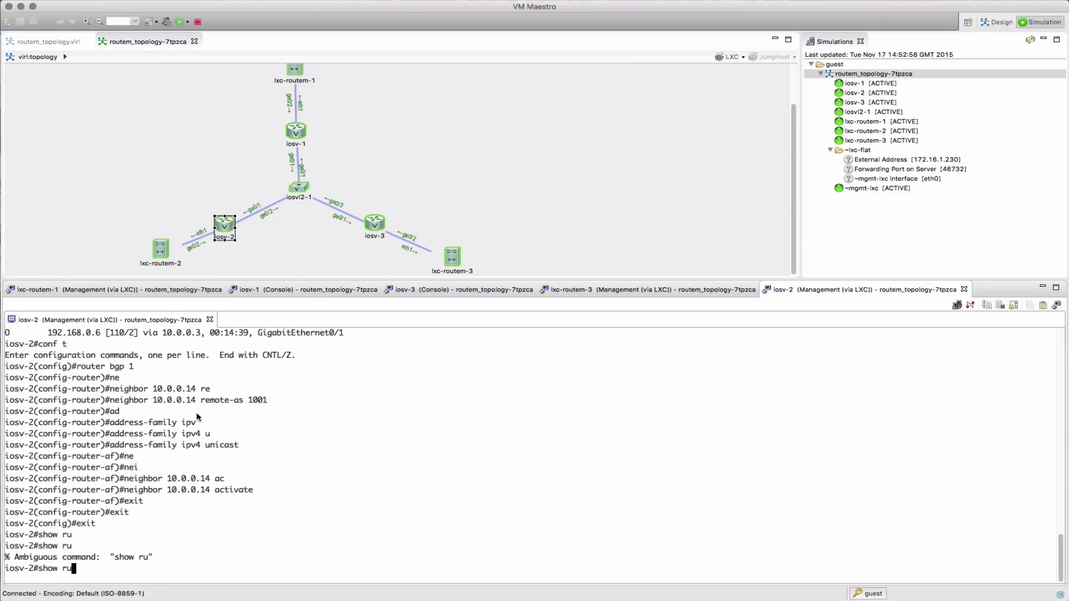
{"action": "key", "text": "Tab"}
{"action": "key", "text": "Return"}
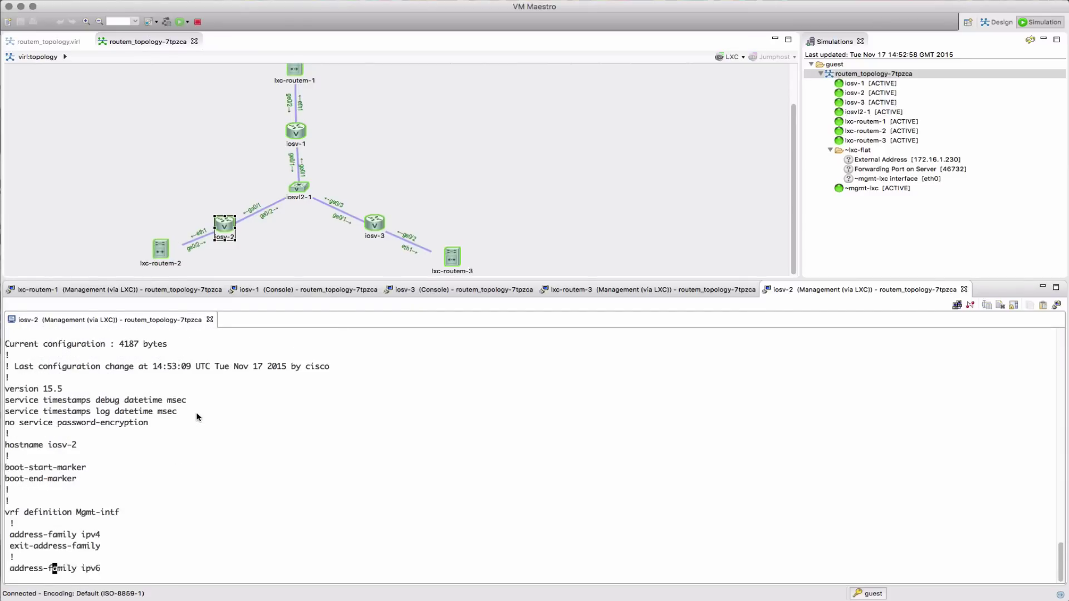
{"action": "key", "text": "space"}
{"action": "key", "text": "space"}
{"action": "key", "text": "space"}
{"action": "key", "text": "space"}
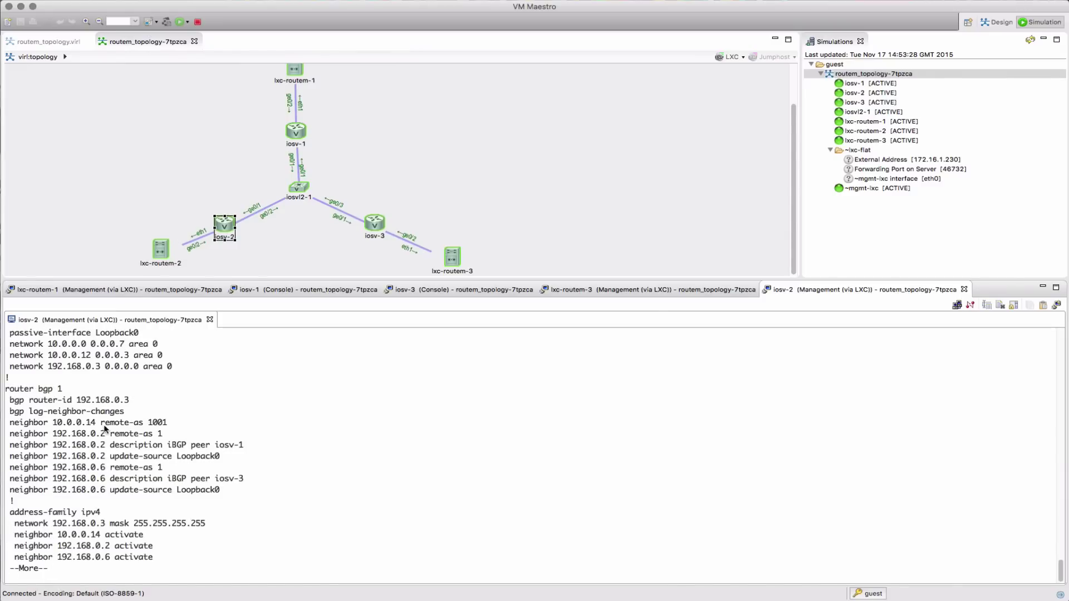
{"action": "key", "text": "q"}
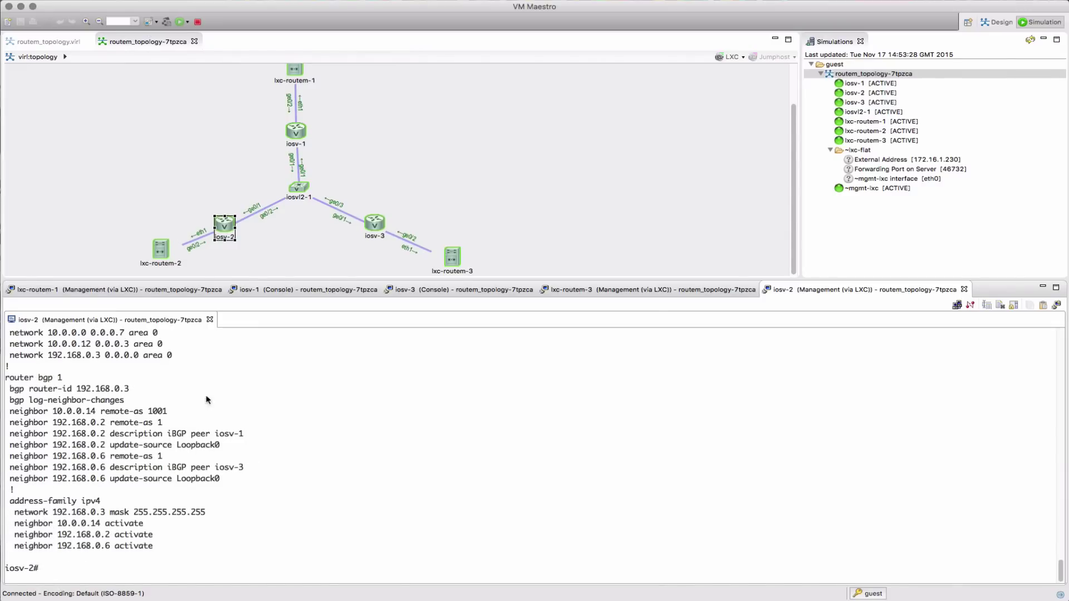
Open an SSH session to lxc-routem-2 and log in.
{"action": "left_click", "coordinate": [162, 250]}
{"action": "right_click", "coordinate": [162, 250]}
{"action": "left_click", "coordinate": [340, 259]}
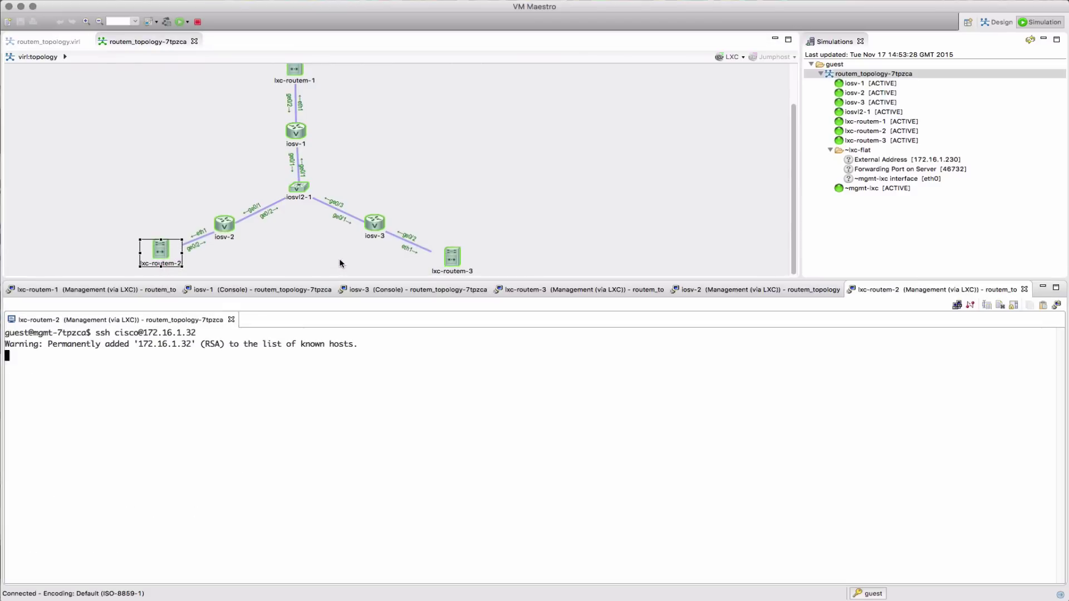
{"action": "type", "text": "cisco"}
{"action": "key", "text": "Return"}
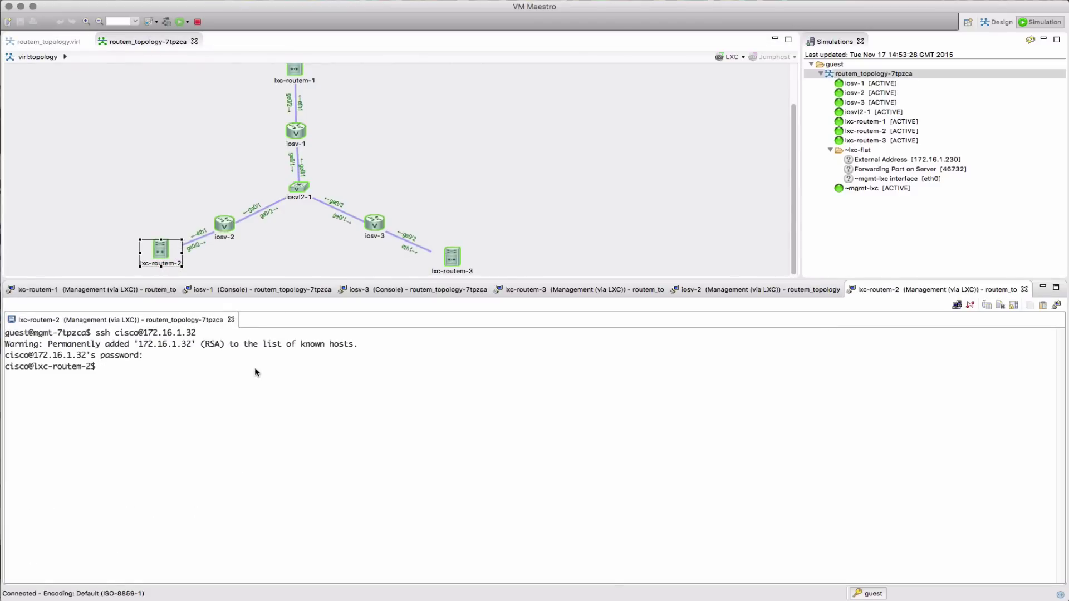
Paste the Routem BGP config into bgp.txt, save it, and run routem -f bgp.txt.
{"action": "type", "text": "vi bgp.txt"}
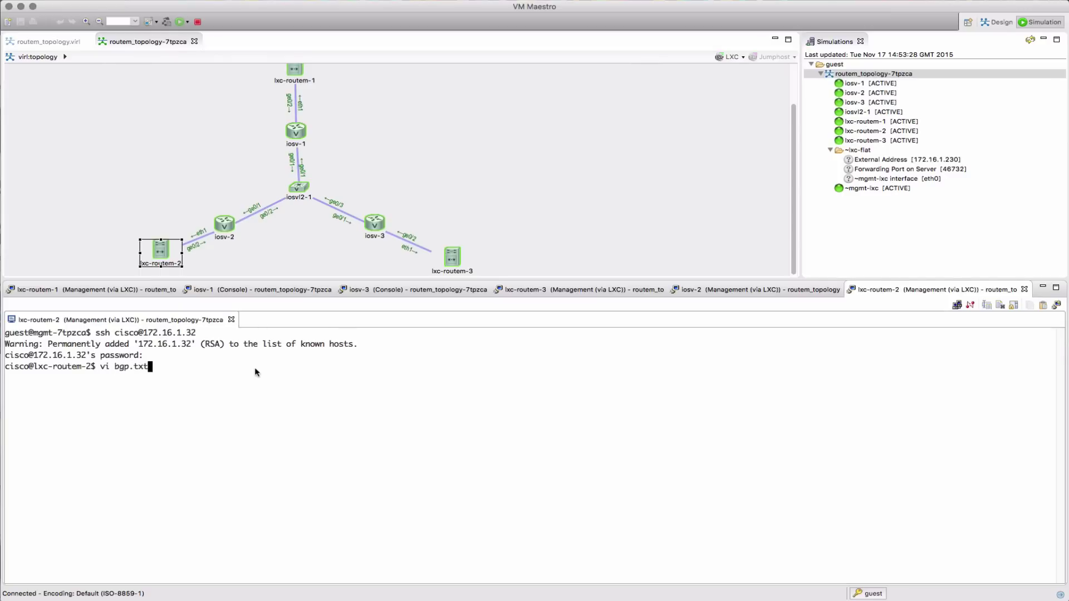
{"action": "key", "text": "Return"}
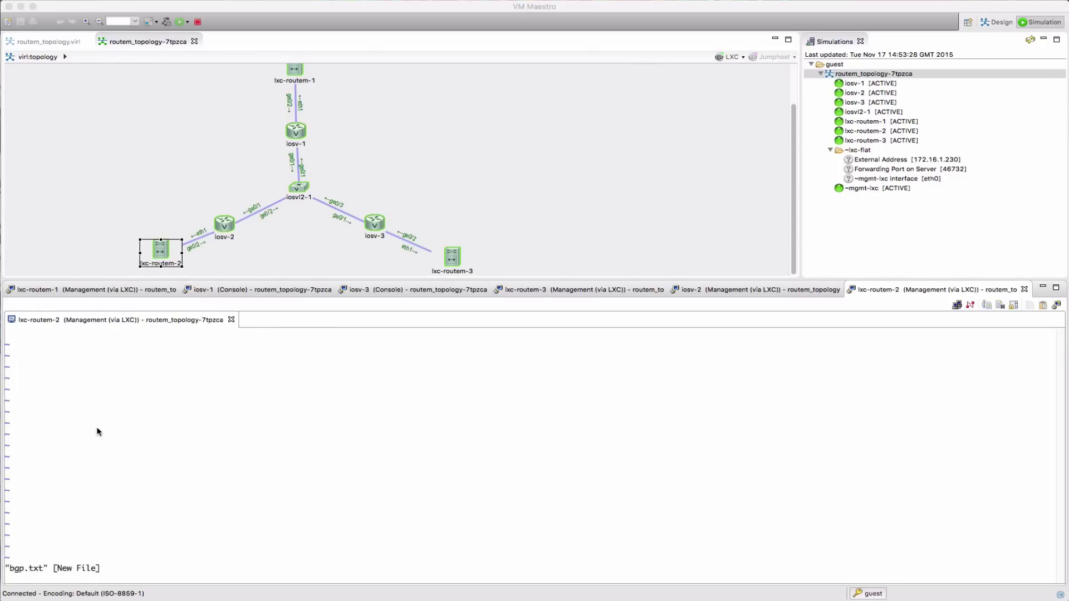
{"action": "right_click", "coordinate": [97, 431]}
{"action": "left_click", "coordinate": [119, 445]}
{"action": "key", "text": "Escape"}
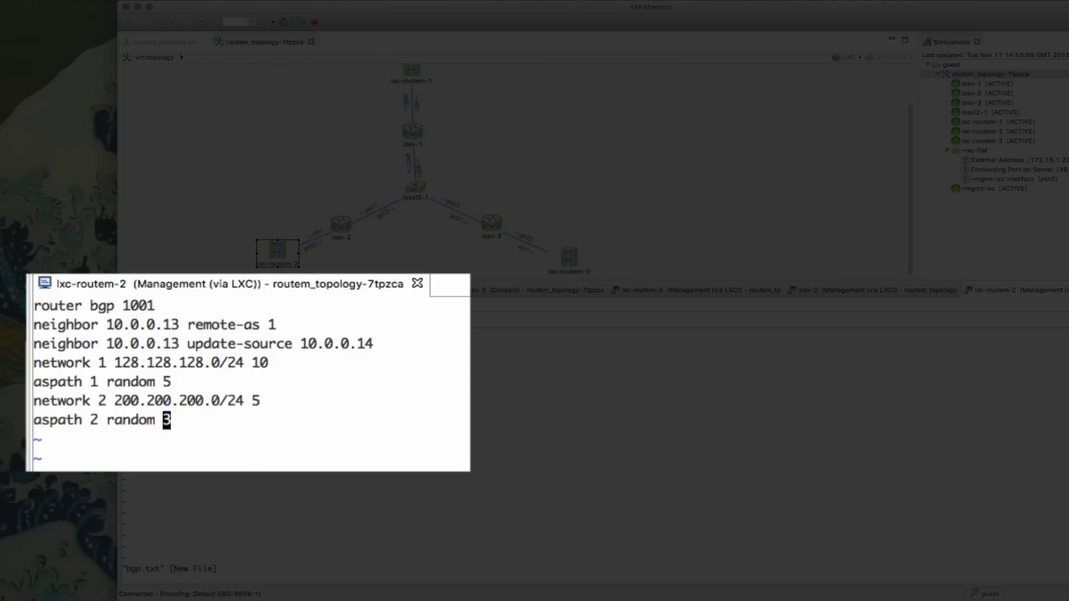
{"action": "type", "text": ":wq"}
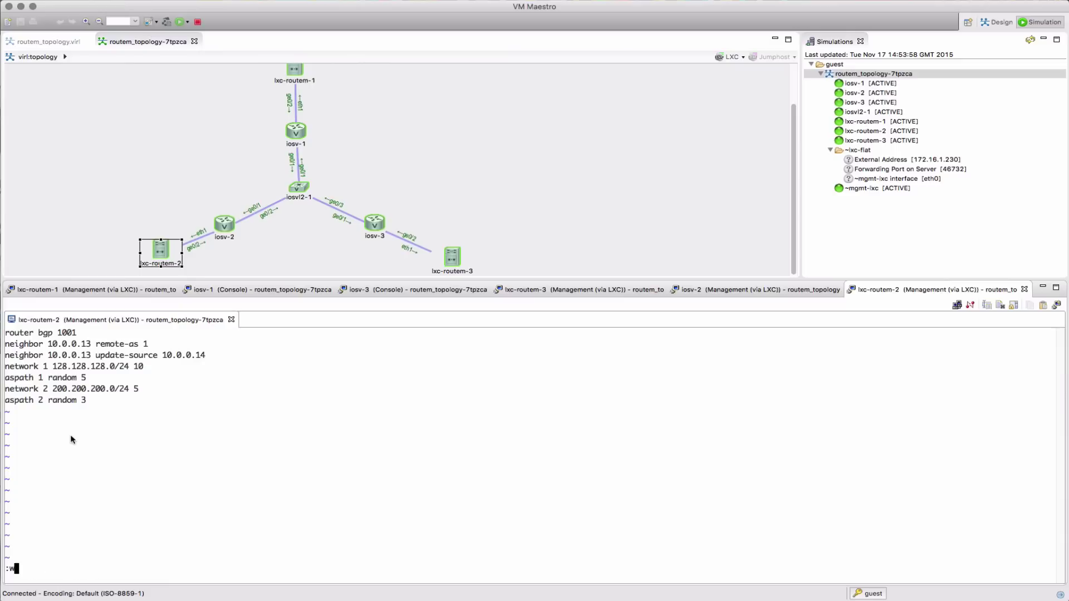
{"action": "key", "text": "Return"}
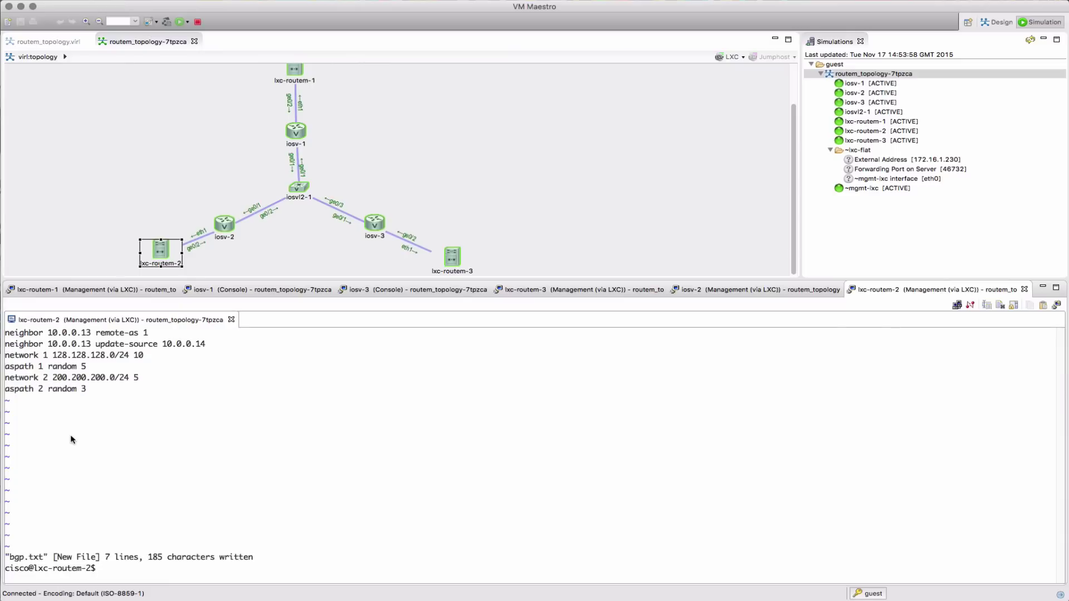
{"action": "type", "text": "routem -"}
{"action": "type", "text": "f bgp.txt"}
{"action": "key", "text": "Return"}
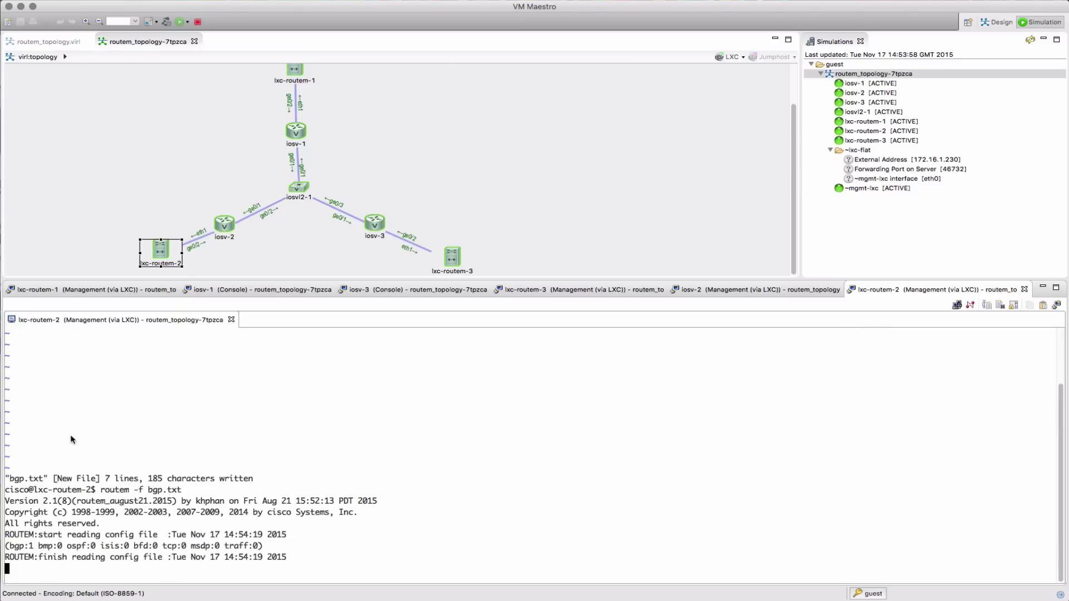
On iosv-2, check the BGP neighbor summary and page through the BGP table.
{"action": "left_click", "coordinate": [729, 290]}
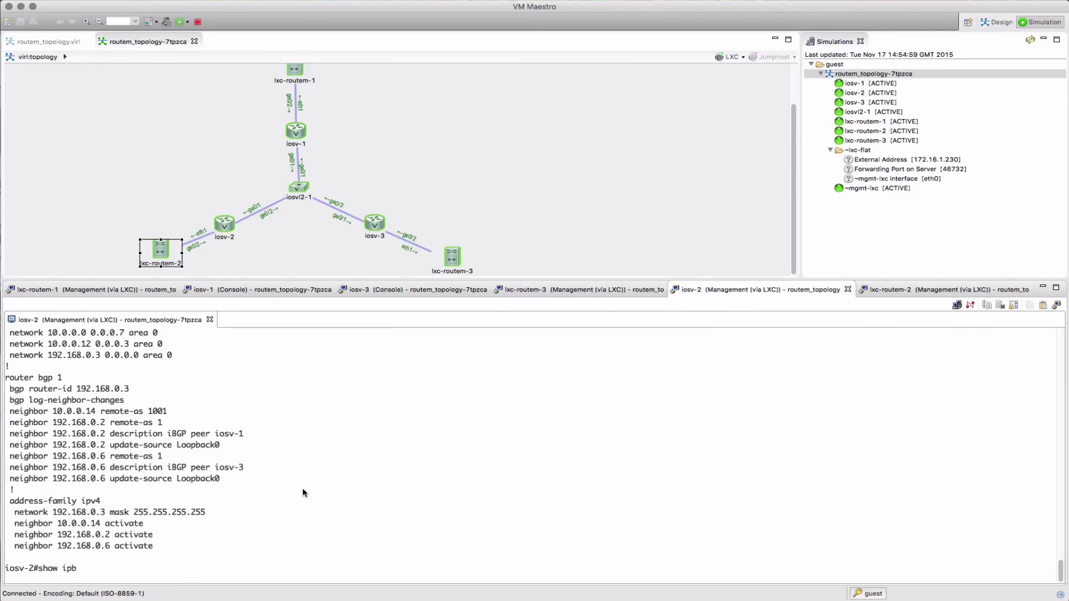
{"action": "type", "text": "bgp su"}
{"action": "key", "text": "Tab"}
{"action": "key", "text": "Return"}
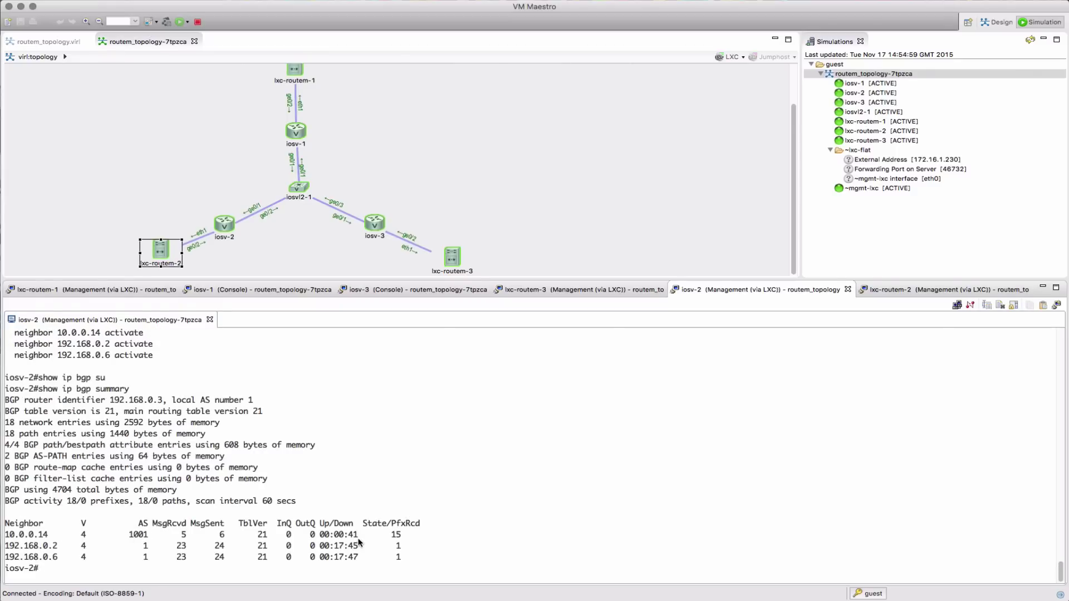
{"action": "type", "text": "show ip bgp"}
{"action": "key", "text": "Return"}
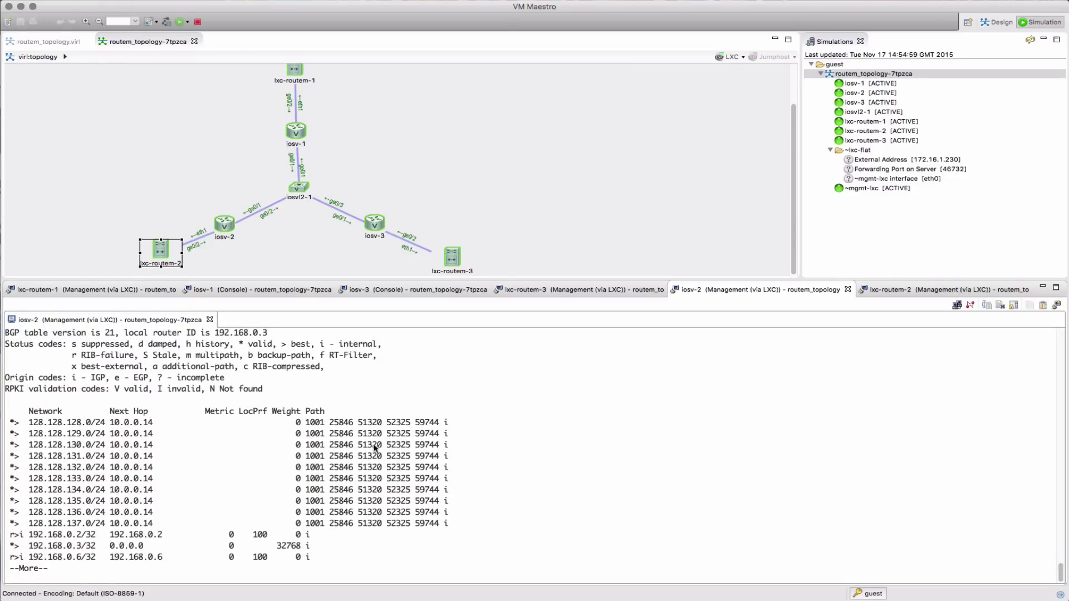
{"action": "key", "text": "space"}
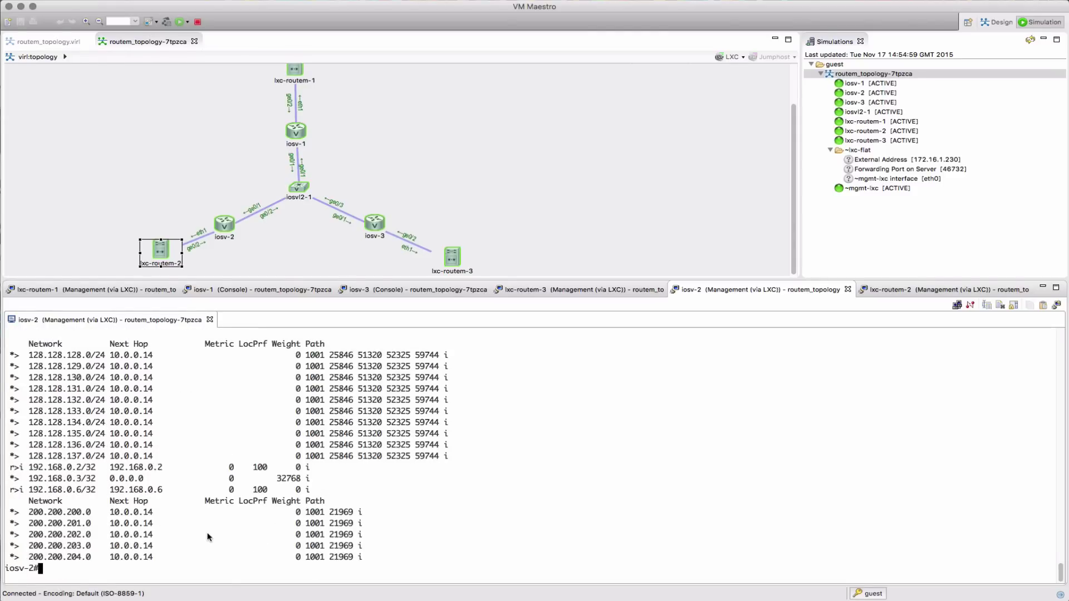
Show BGP details for 128.128.128.0/24, best external path from 10.0.0.14.
{"action": "type", "text": "show"}
{"action": "type", "text": " ip bgp "}
{"action": "type", "text": "128"}
{"action": "type", "text": ".128."}
{"action": "type", "text": "28.128"}
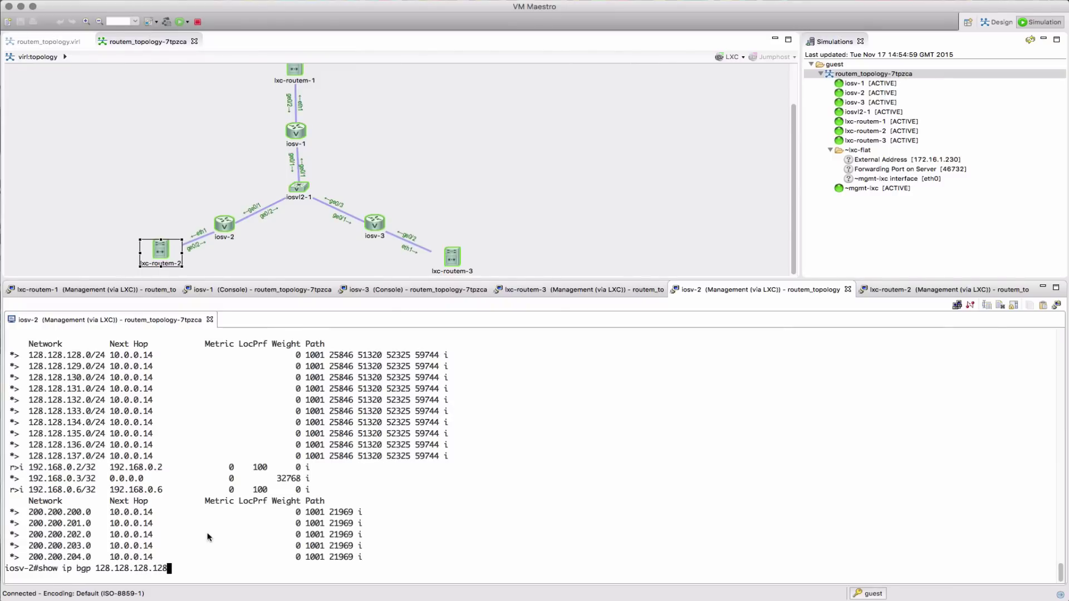
{"action": "key", "text": "BackSpace"}
{"action": "key", "text": "BackSpace"}
{"action": "type", "text": "0/24"}
{"action": "key", "text": "Return"}
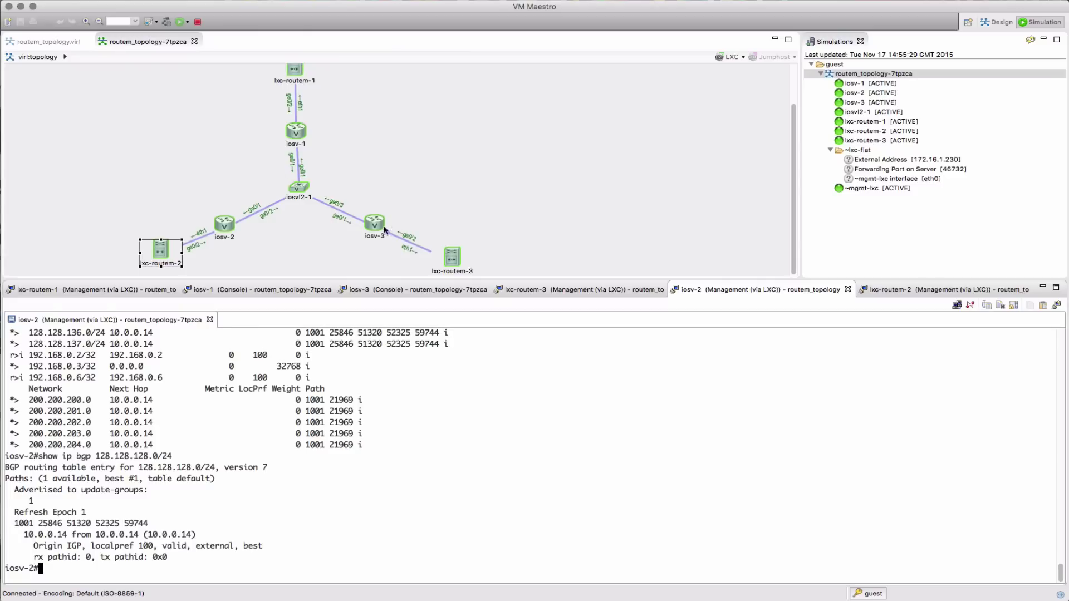
List iosv-3's BGP table with the 128.128 and 200.200 prefixes via 10.0.0.14.
{"action": "left_click", "coordinate": [414, 289]}
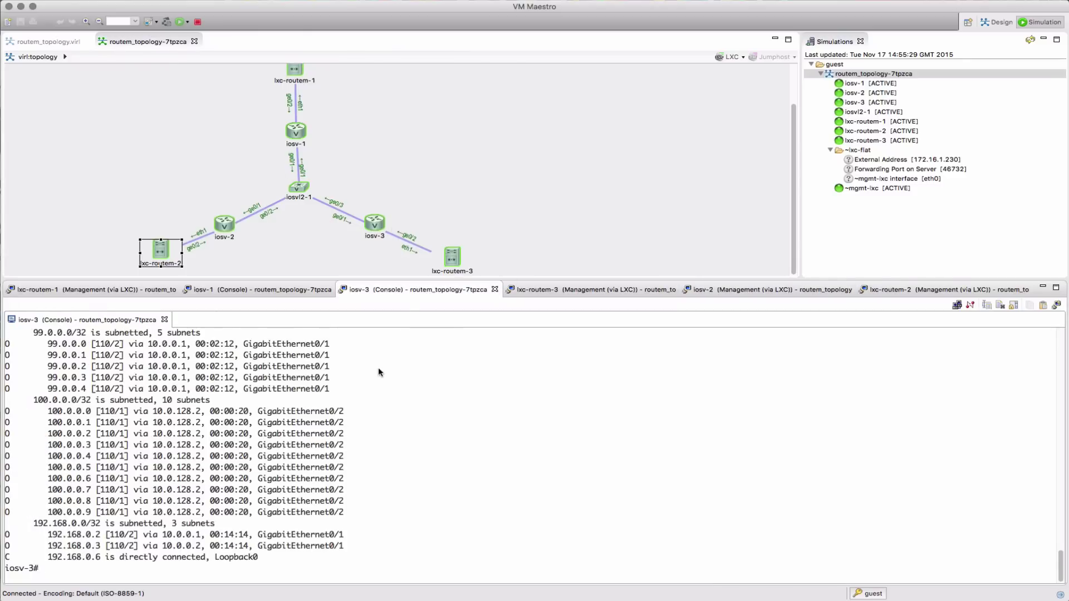
{"action": "type", "text": "show ip bgp"}
{"action": "key", "text": "Return"}
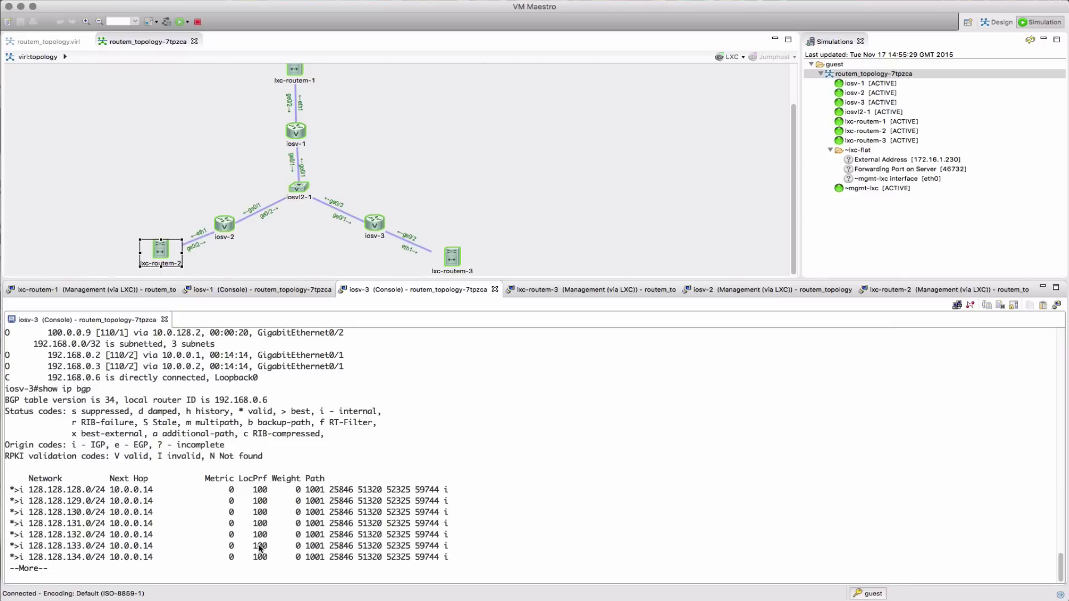
{"action": "key", "text": "space"}
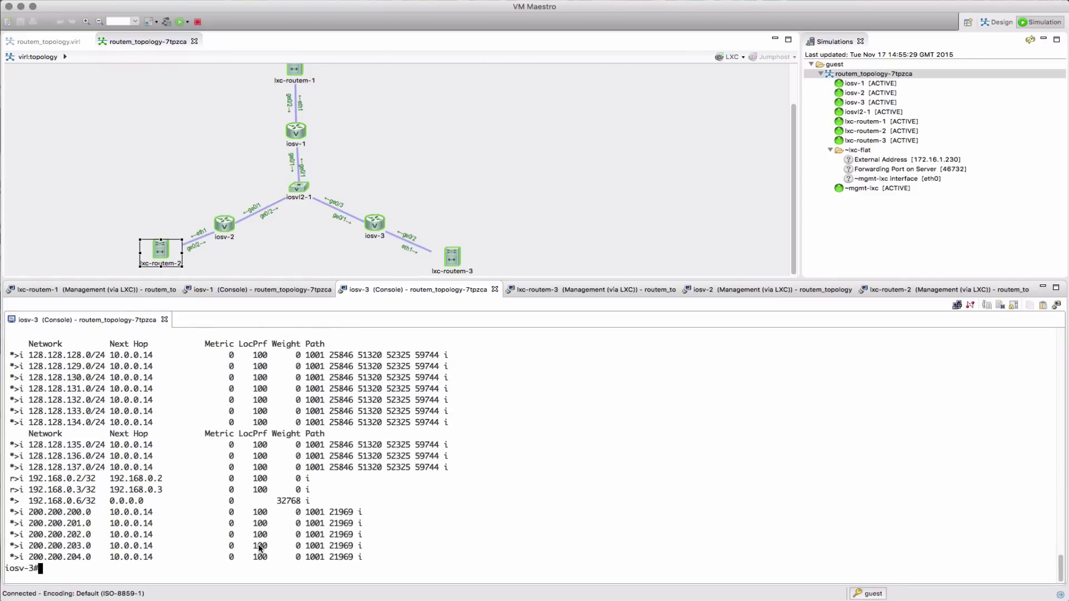
Page through iosv-3's routing table to see those internal BGP routes.
{"action": "type", "text": "sh ip ro"}
{"action": "type", "text": "ute"}
{"action": "key", "text": "Return"}
{"action": "key", "text": "space"}
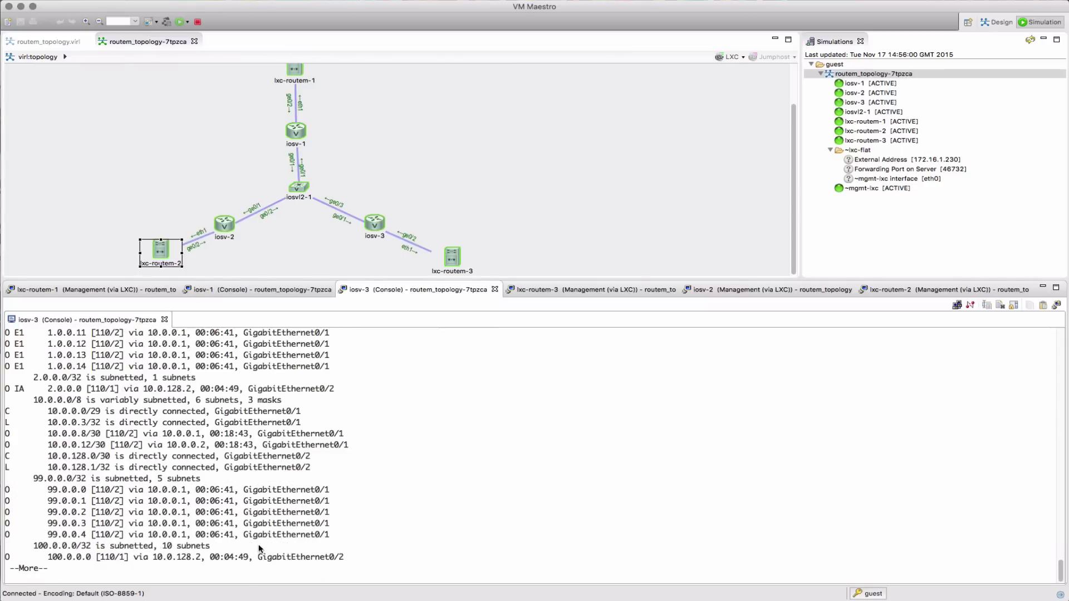
{"action": "key", "text": "space"}
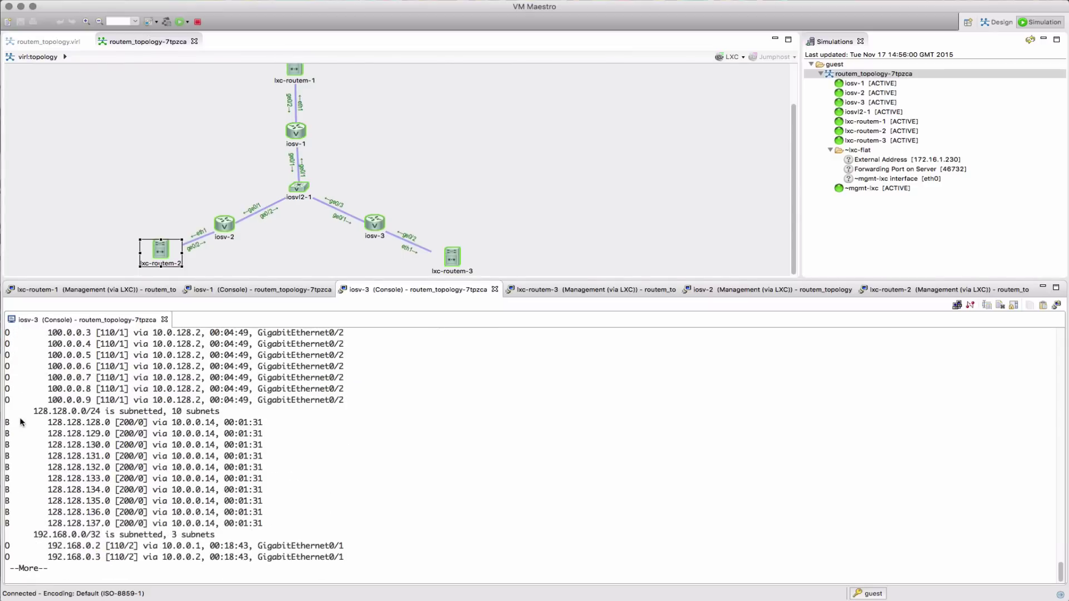
{"action": "key", "text": "space"}
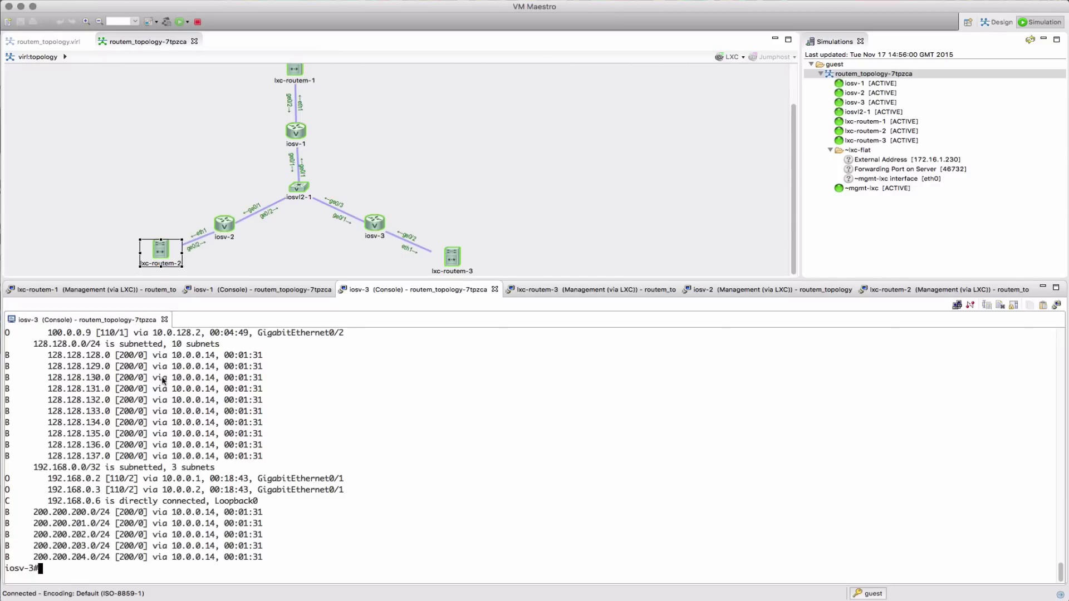
Stop Routem and edit bgp.txt so networks 1 and 2 advertise 10000 and 5000 routes.
{"action": "left_click", "coordinate": [923, 292]}
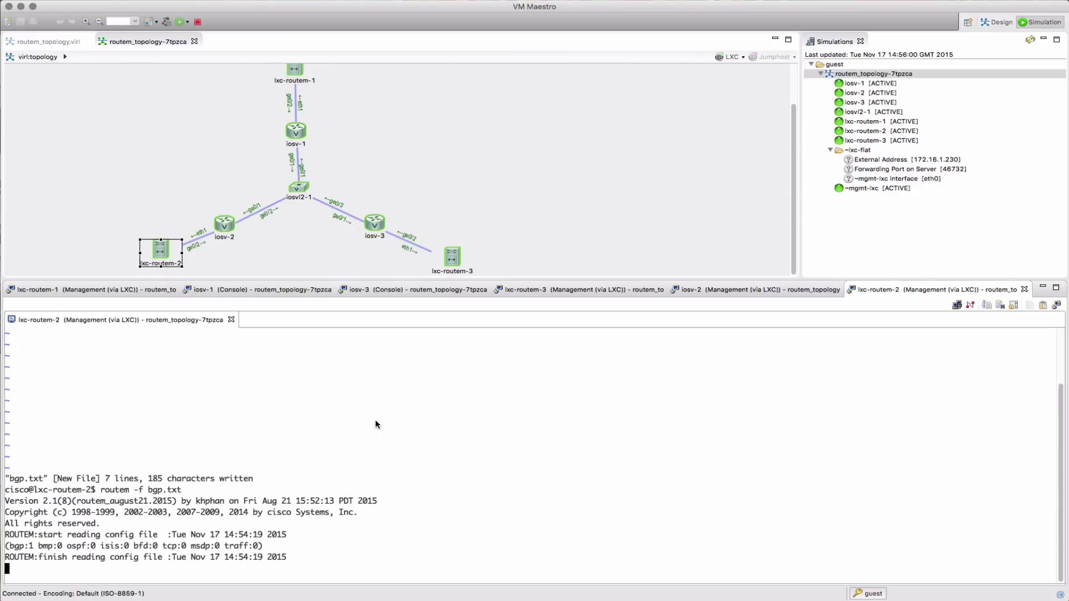
{"action": "key", "text": "ctrl+c"}
{"action": "key", "text": "Up"}
{"action": "key", "text": "Up"}
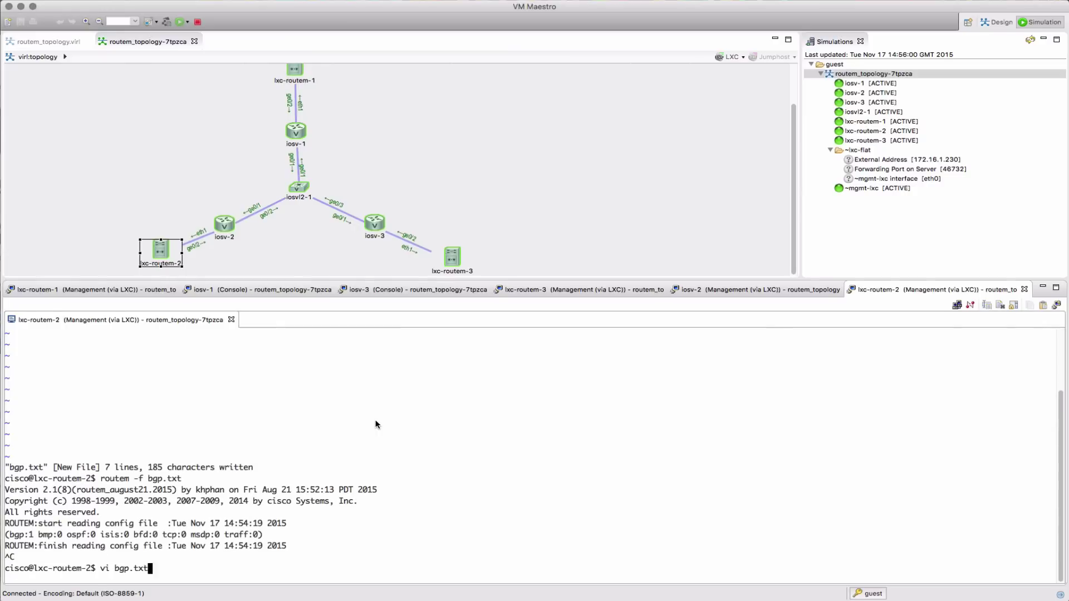
{"action": "key", "text": "Return"}
{"action": "key", "text": "Down"}
{"action": "key", "text": "Down"}
{"action": "key", "text": "Down"}
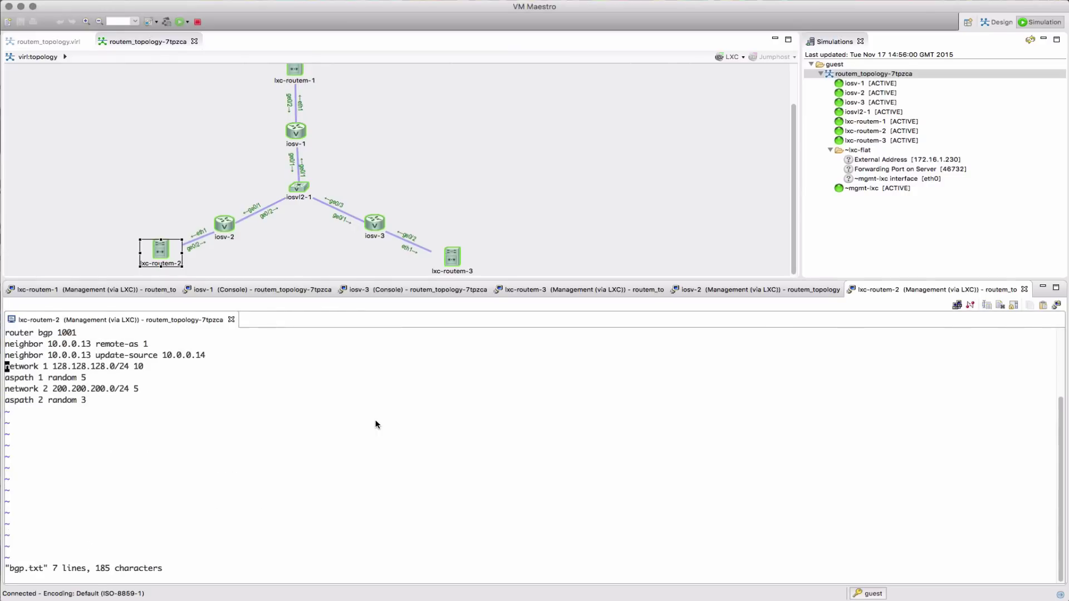
{"action": "key", "text": "l"}
{"action": "key", "text": "l"}
{"action": "key", "text": "l"}
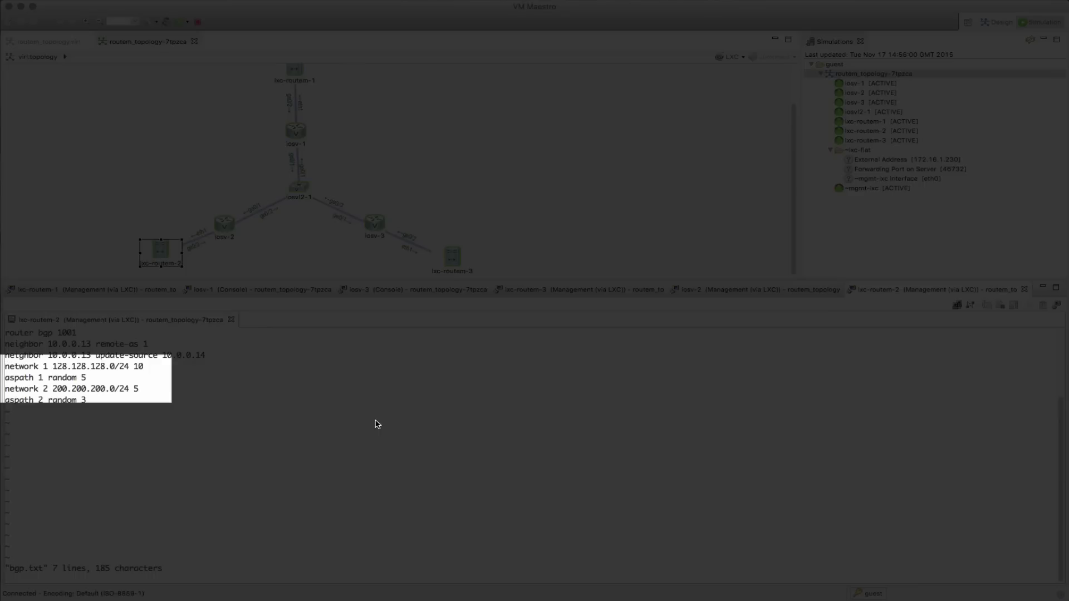
{"action": "key", "text": "l"}
{"action": "key", "text": "l"}
{"action": "key", "text": "l"}
{"action": "key", "text": "l"}
{"action": "key", "text": "l"}
{"action": "key", "text": "w"}
{"action": "key", "text": "w"}
{"action": "key", "text": "w"}
{"action": "key", "text": "w"}
{"action": "key", "text": "w"}
{"action": "type", "text": "w"}
{"action": "type", "text": "a"}
{"action": "type", "text": "000"}
{"action": "key", "text": "Escape"}
{"action": "key", "text": "j"}
{"action": "key", "text": "j"}
{"action": "type", "text": "a"}
{"action": "type", "text": "000"}
{"action": "key", "text": "Escape"}
Change both network masks from /24 to /25 and save bgp.txt.
{"action": "key", "text": "k"}
{"action": "key", "text": "k"}
{"action": "key", "text": "h"}
{"action": "key", "text": "h"}
{"action": "key", "text": "h"}
{"action": "key", "text": "h"}
{"action": "key", "text": "h"}
{"action": "key", "text": "r"}
{"action": "key", "text": "5"}
{"action": "key", "text": "j"}
{"action": "type", "text": "r5"}
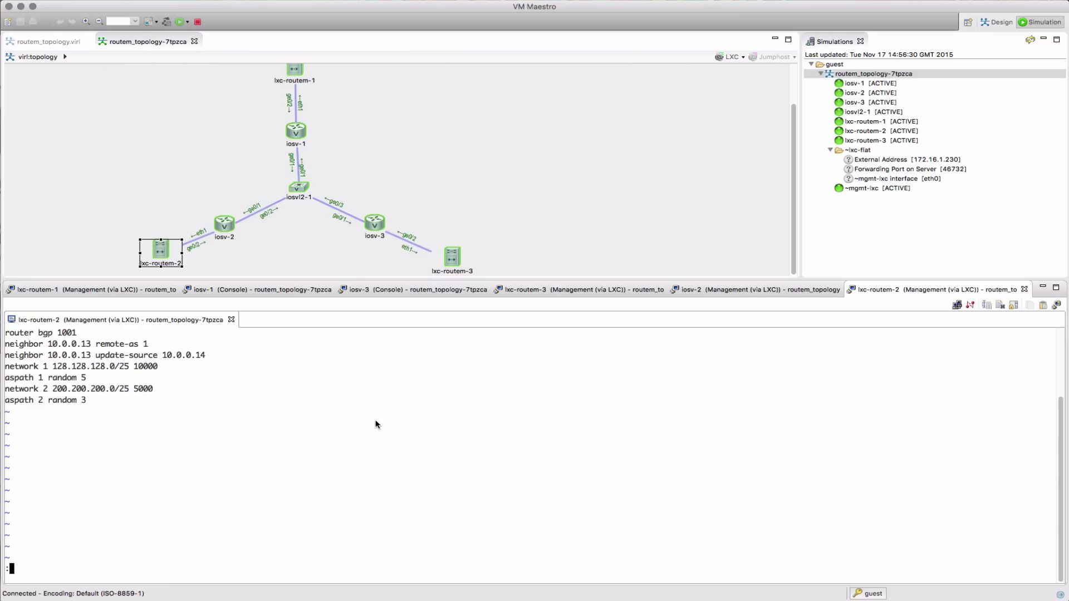
{"action": "type", "text": ":wq"}
{"action": "key", "text": "Return"}
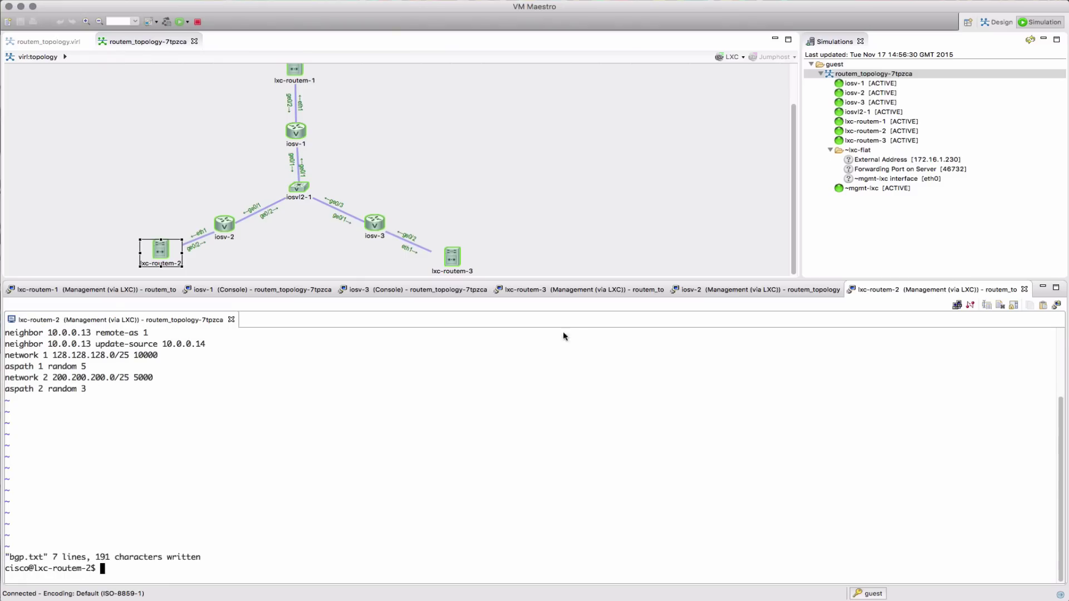
On iosv-2, reset all BGP sessions with 'clear ip bgp *'.
{"action": "left_click", "coordinate": [706, 290]}
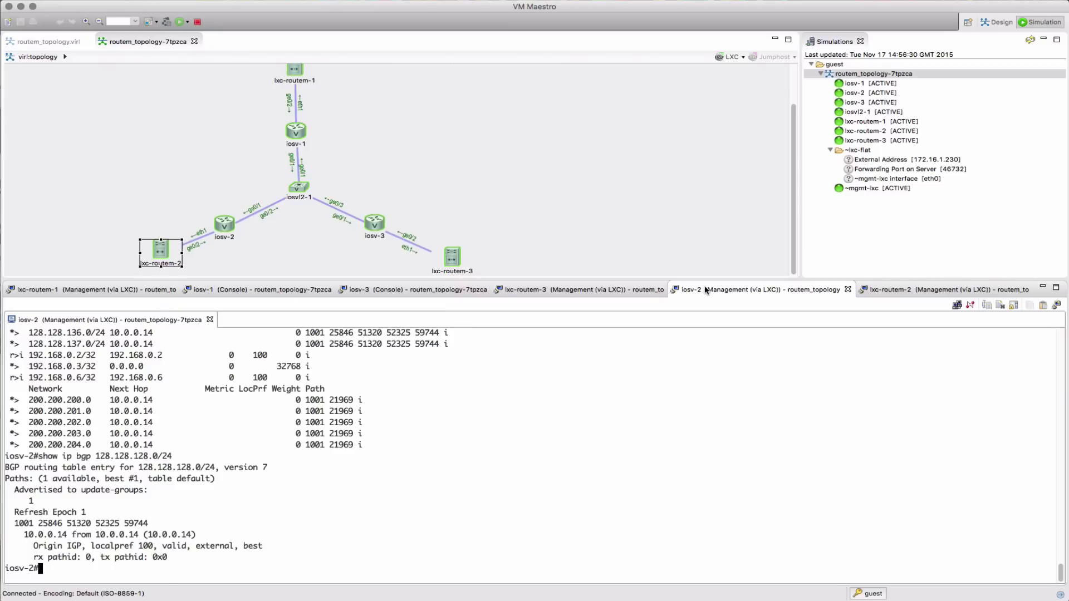
{"action": "type", "text": "clear ip bgp *"}
{"action": "key", "text": "Return"}
Recheck iosv-2's BGP summary until 10.0.0.14 sends 15000 prefixes, then list its 128.128.x.0/25 routes.
{"action": "key", "text": "Up"}
{"action": "key", "text": "Up"}
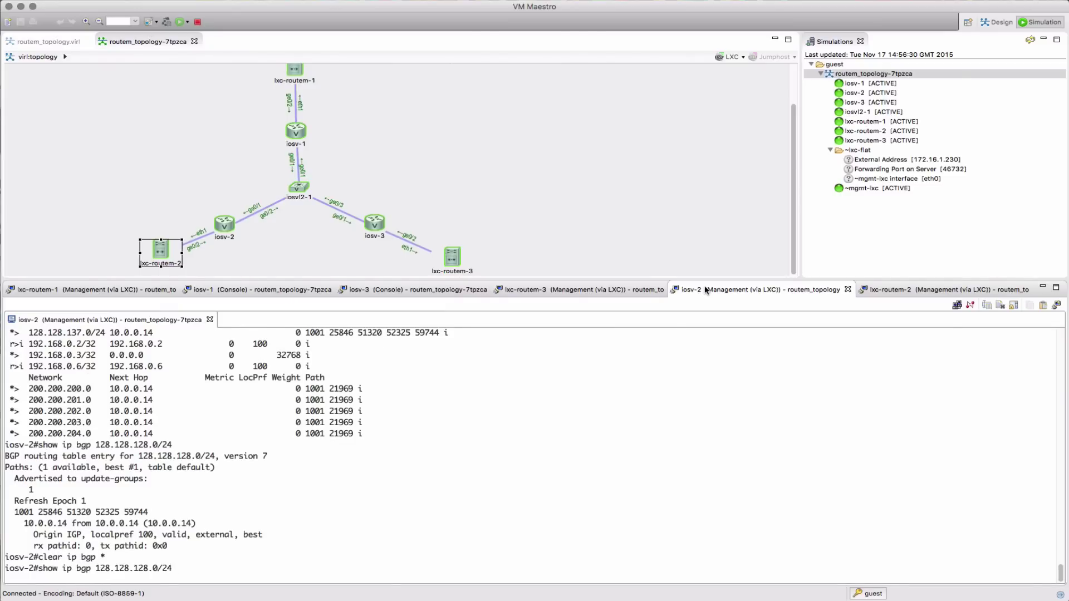
{"action": "key", "text": "Up"}
{"action": "key", "text": "ctrl+a"}
{"action": "key", "text": "Return"}
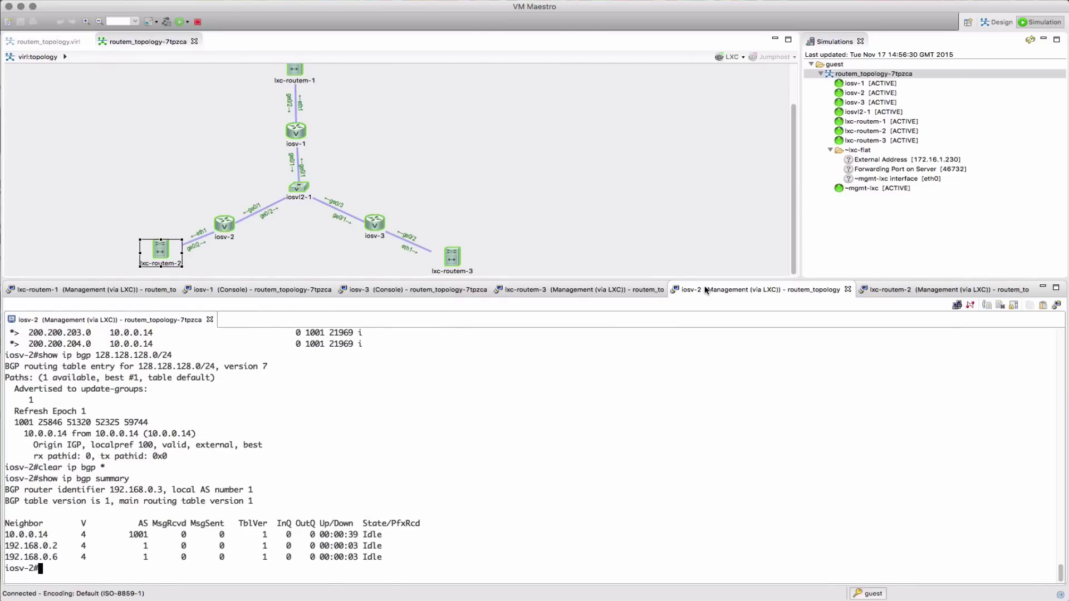
{"action": "key", "text": "Up"}
{"action": "key", "text": "Return"}
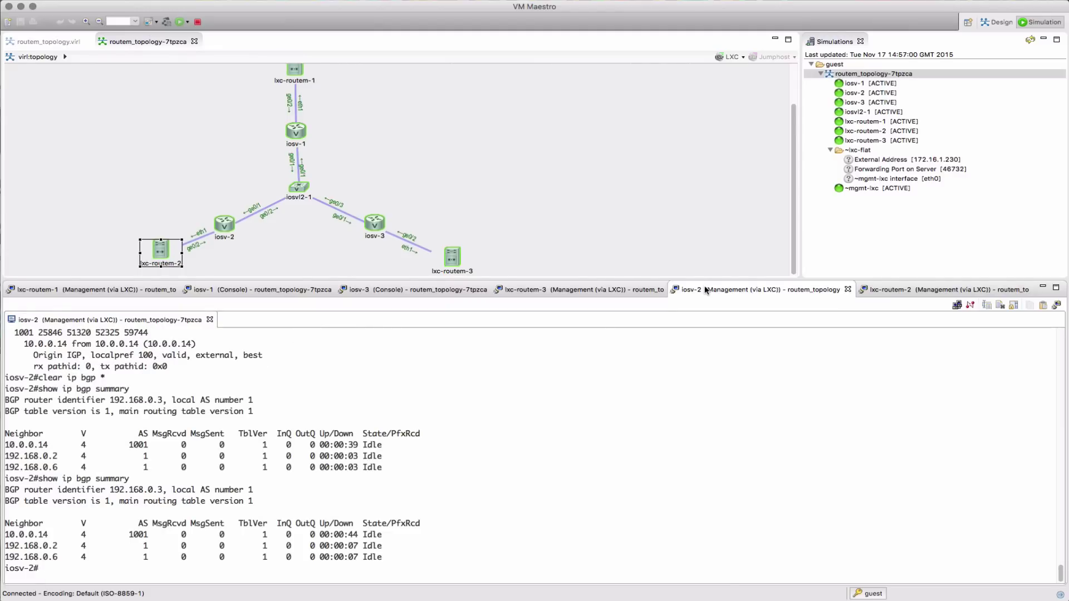
{"action": "key", "text": "Up"}
{"action": "key", "text": "Return"}
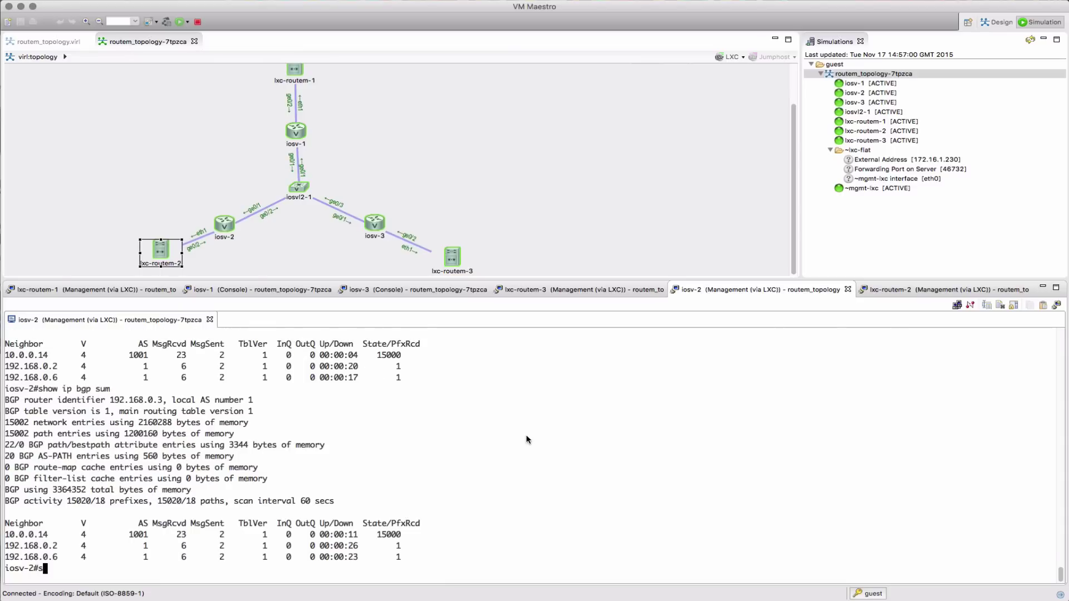
{"action": "type", "text": "show ip bgp"}
{"action": "key", "text": "Return"}
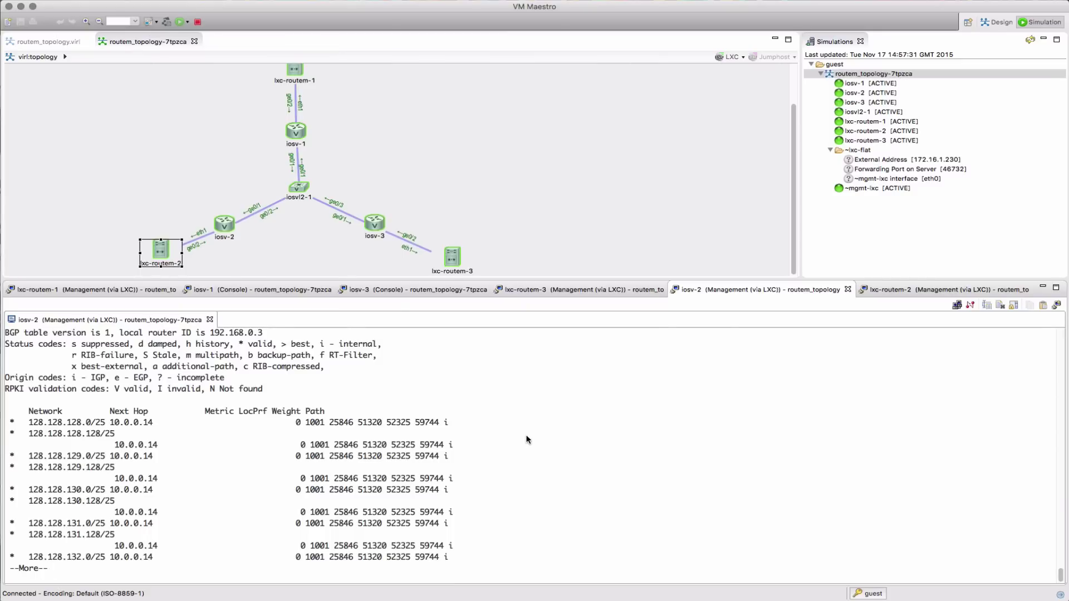
Poll iosv-3's 'show ip bgp sum' until neighbor 192.168.0.3 reports 15001 received prefixes.
{"action": "key", "text": "space"}
{"action": "key", "text": "ctrl+F7"}
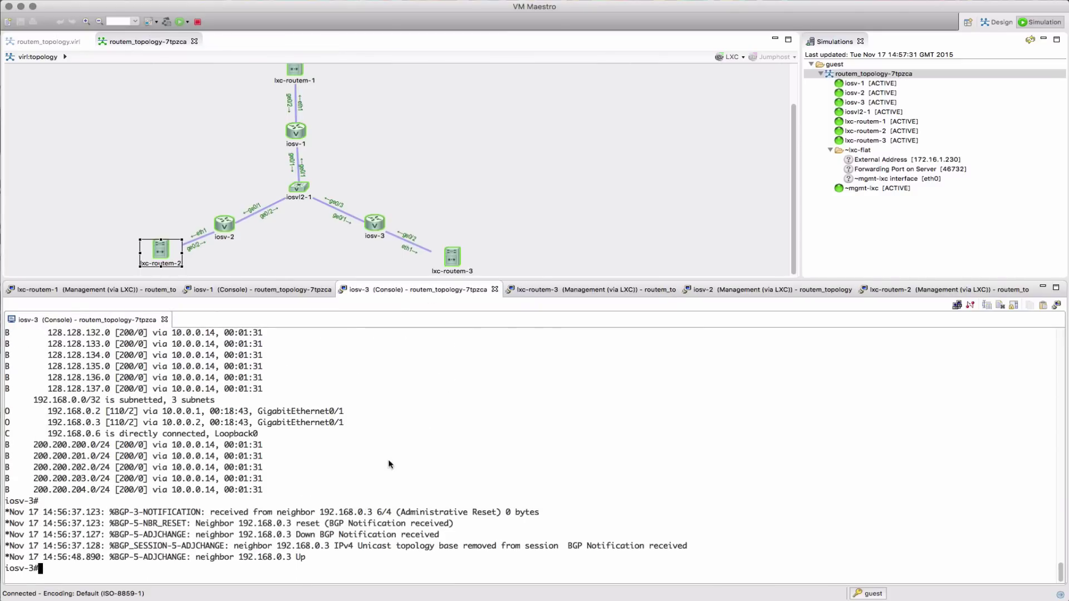
{"action": "type", "text": "sow "}
{"action": "type", "text": "how ip "}
{"action": "type", "text": "bgp sum"}
{"action": "key", "text": "Return"}
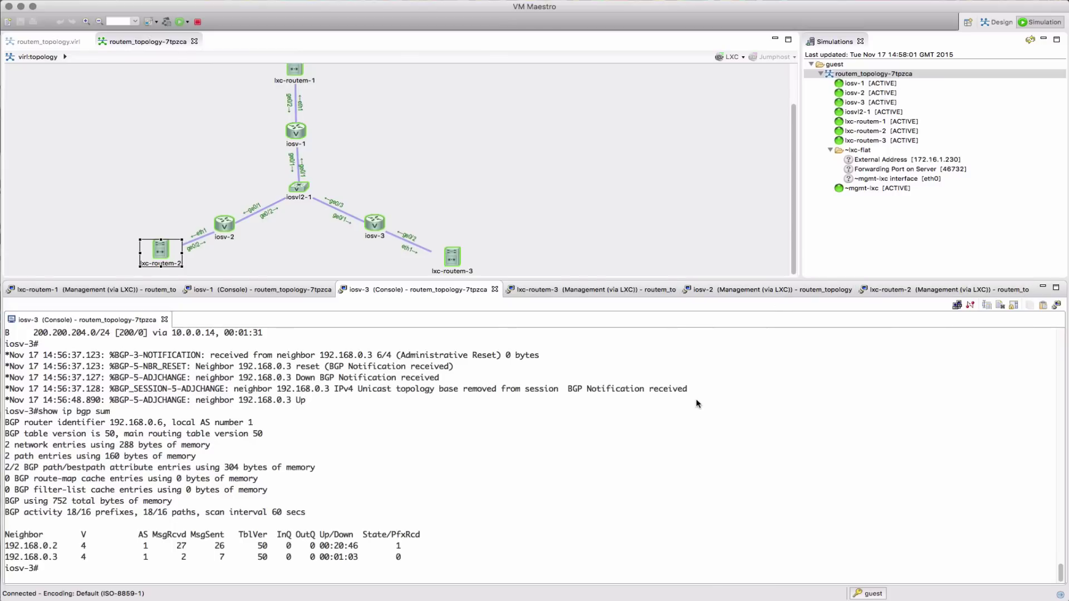
{"action": "key", "text": "Up"}
{"action": "key", "text": "Return"}
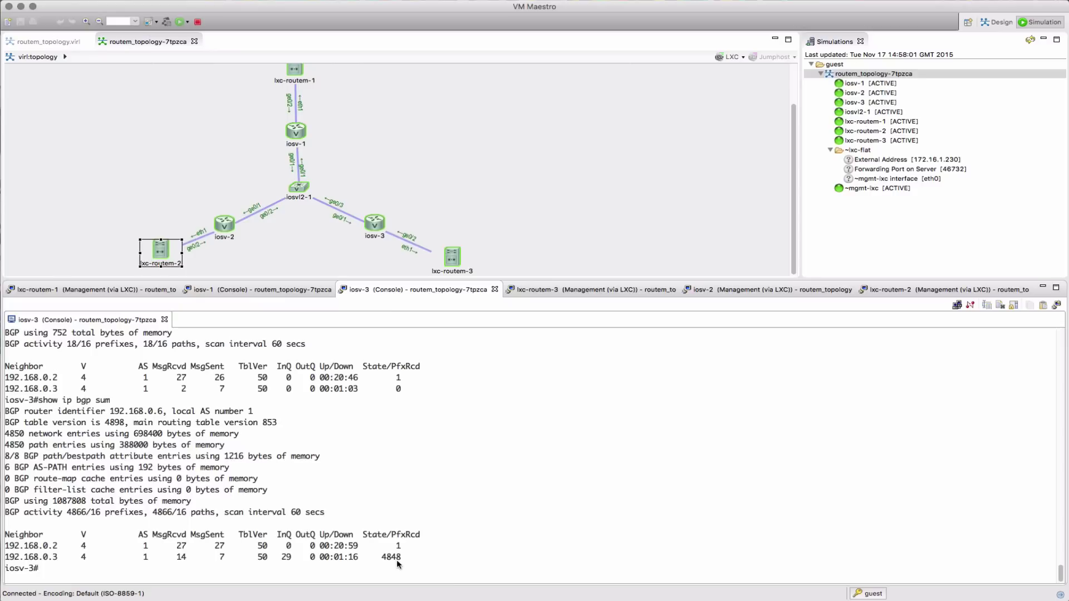
{"action": "key", "text": "Up"}
{"action": "key", "text": "Return"}
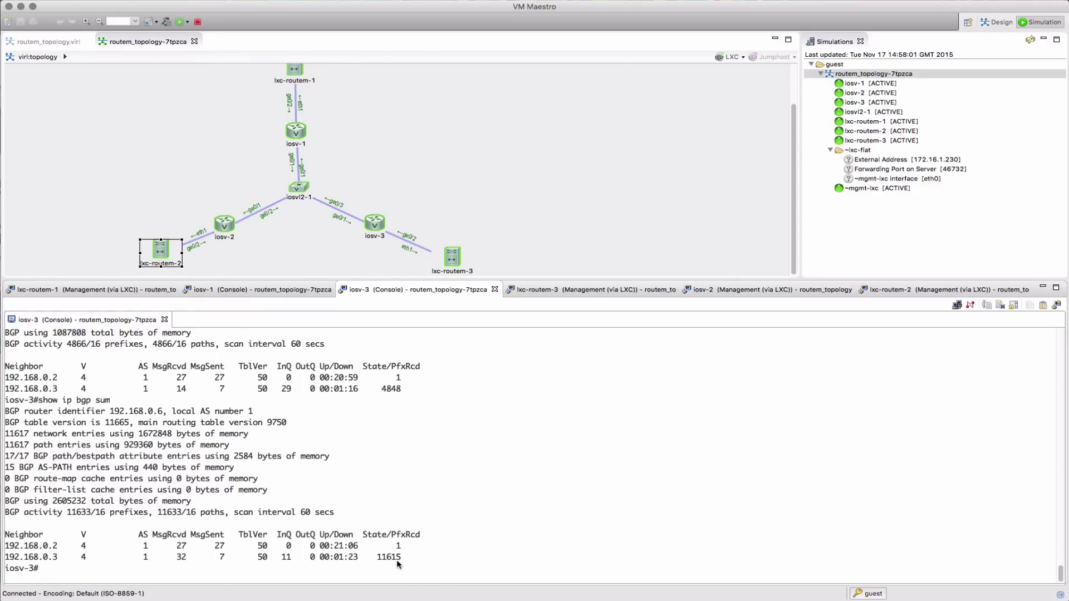
{"action": "key", "text": "Up"}
{"action": "key", "text": "Return"}
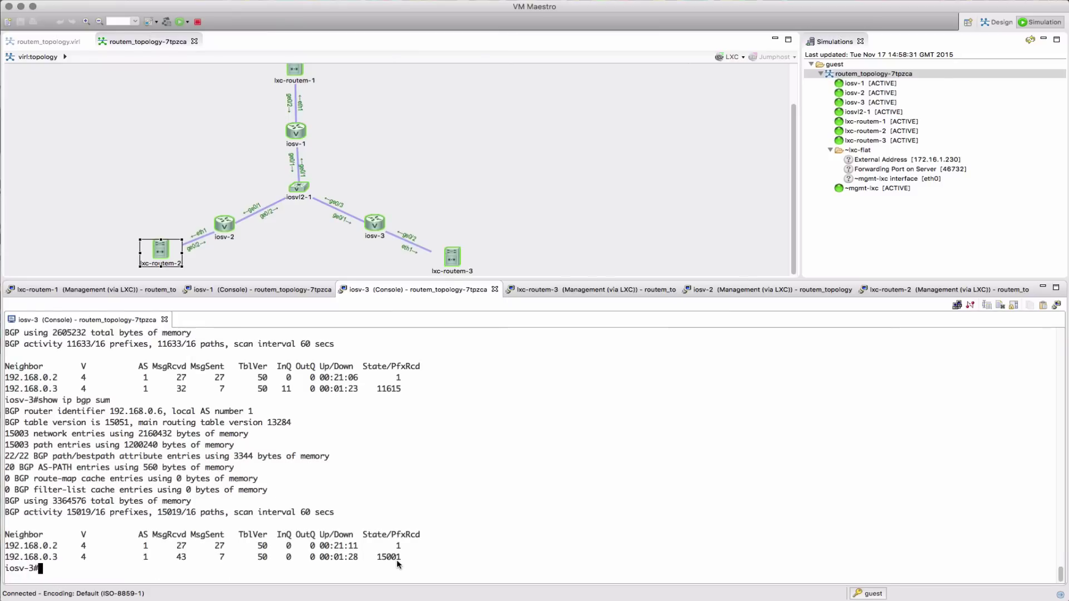
Check iosv-1's BGP summary: 15001 prefixes from 192.168.0.3 and one from 192.168.0.6.
{"action": "left_click", "coordinate": [273, 289]}
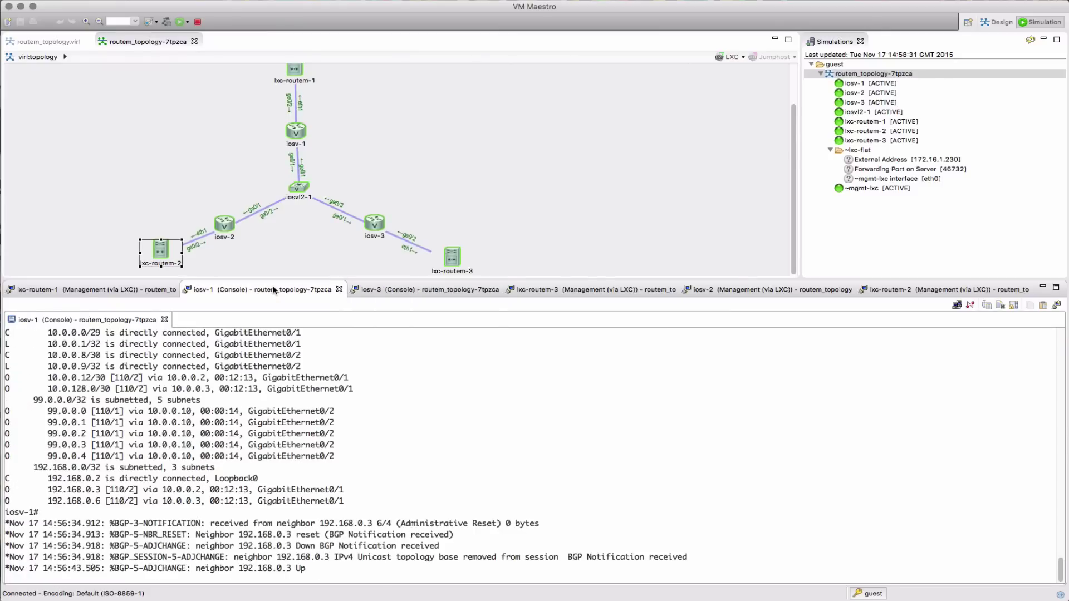
{"action": "type", "text": "show ip bgp"}
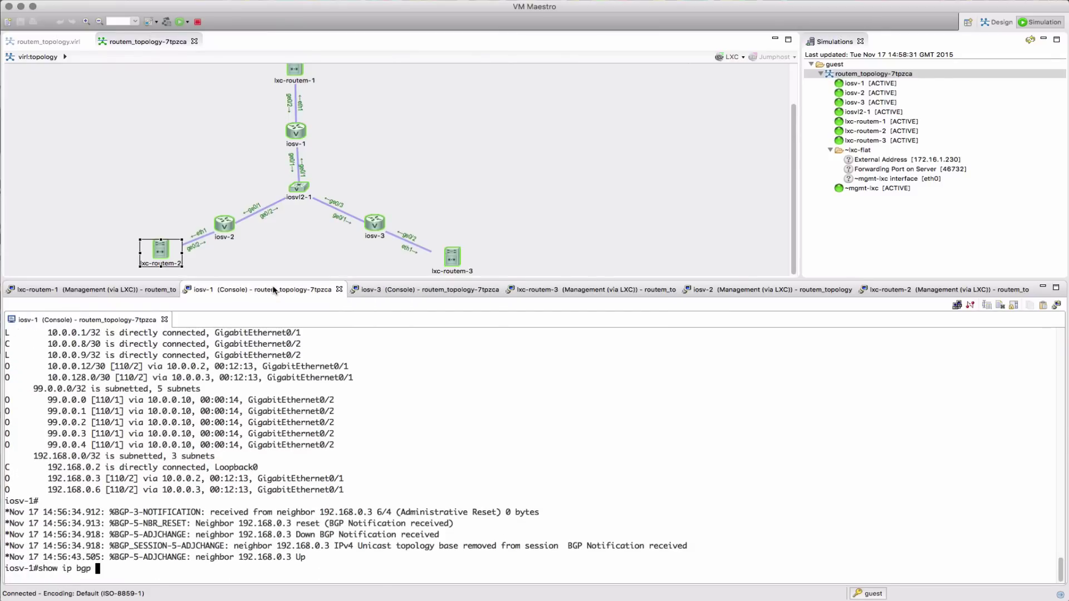
{"action": "type", "text": " sum"}
{"action": "key", "text": "Return"}
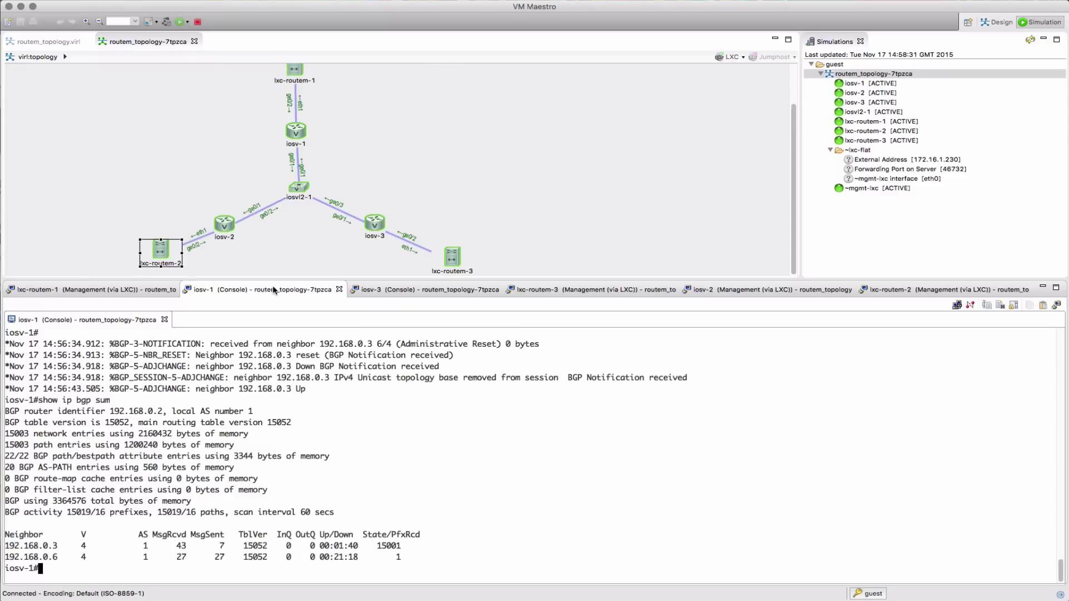